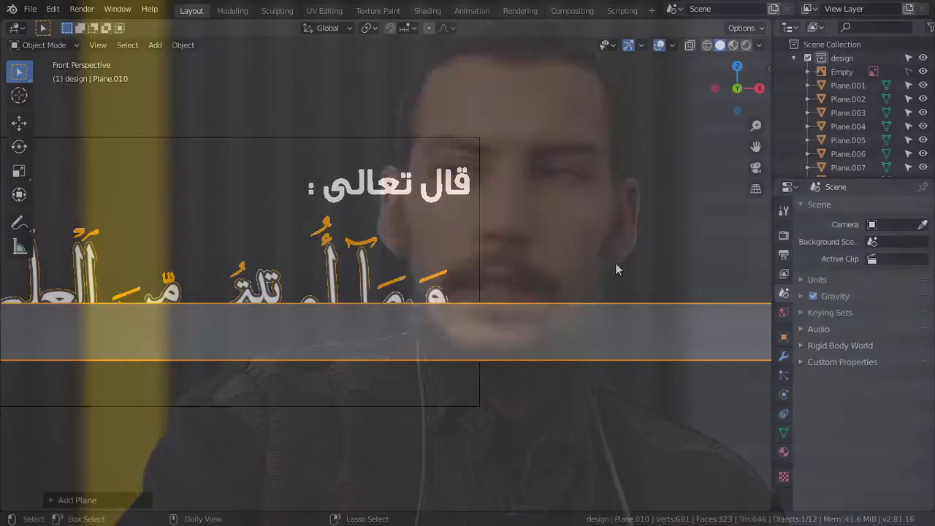
Shrink the new plane to a small square and frame it beside the orange stroke in X-ray orthographic view
key(KP_5)
scroll(604, 301, up, 5)
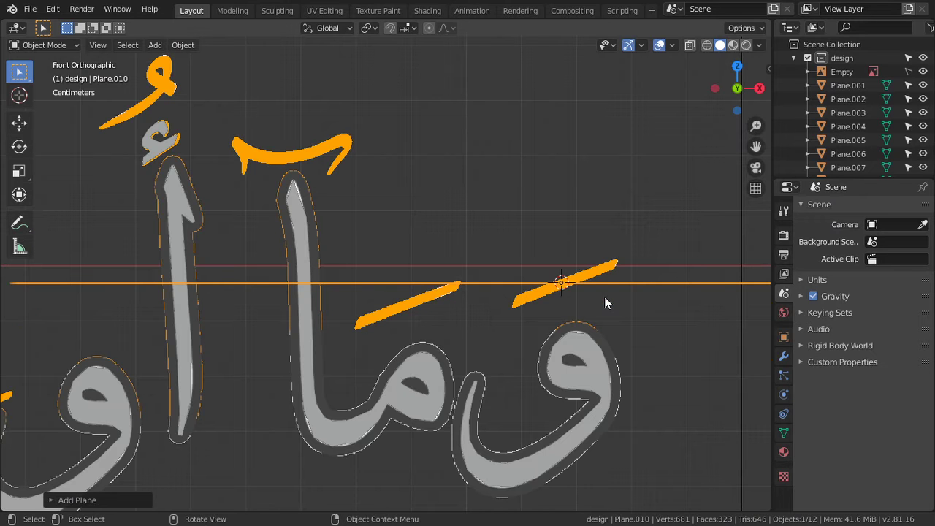
text(s10)
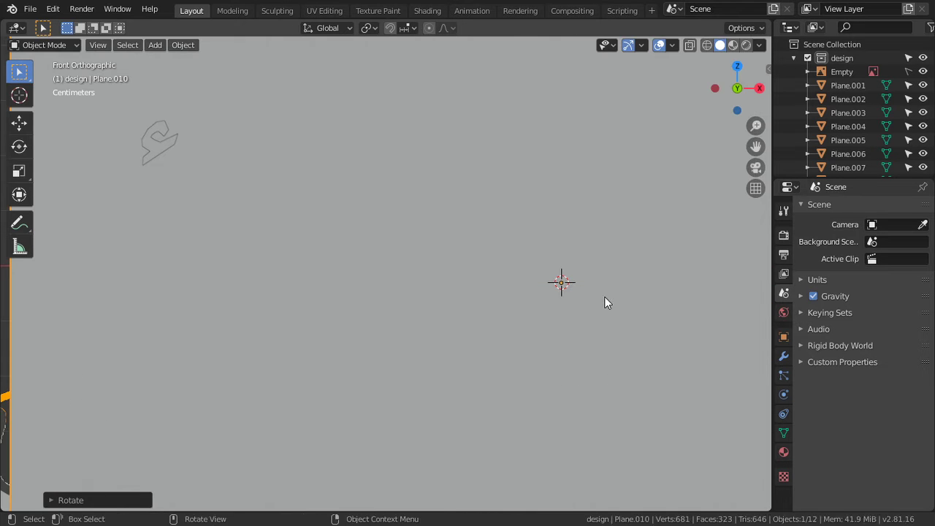
key(BackSpace)
key(Return)
key(shift+z)
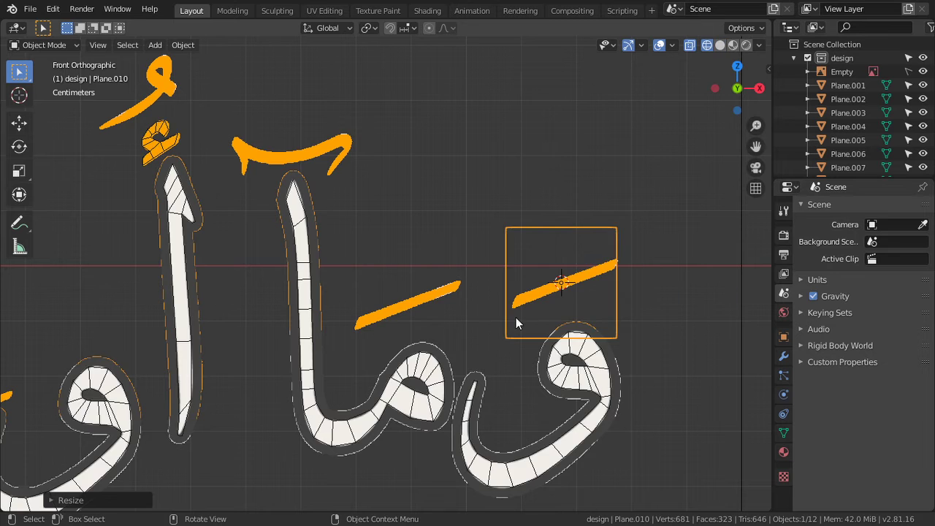
scroll(585, 307, up, 2)
scroll(585, 307, up, 2)
shift+middle_drag(723, 354, 458, 329)
Tilt the plane to match the diacritic stroke's angle
key(r)
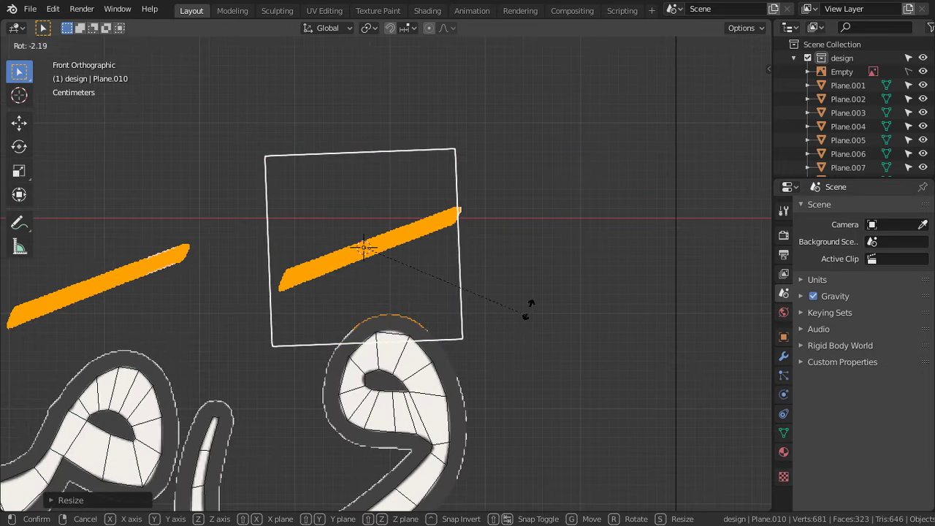
click(548, 266)
key(s)
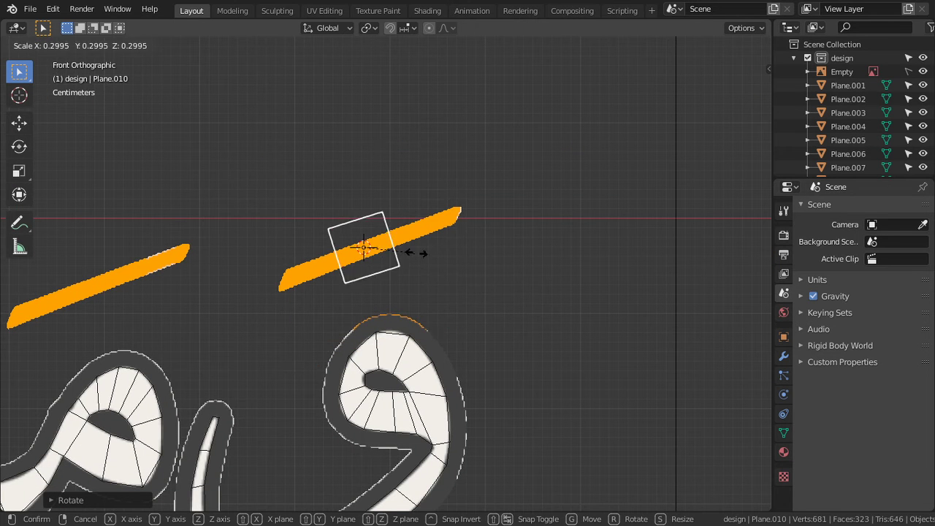
key(Escape)
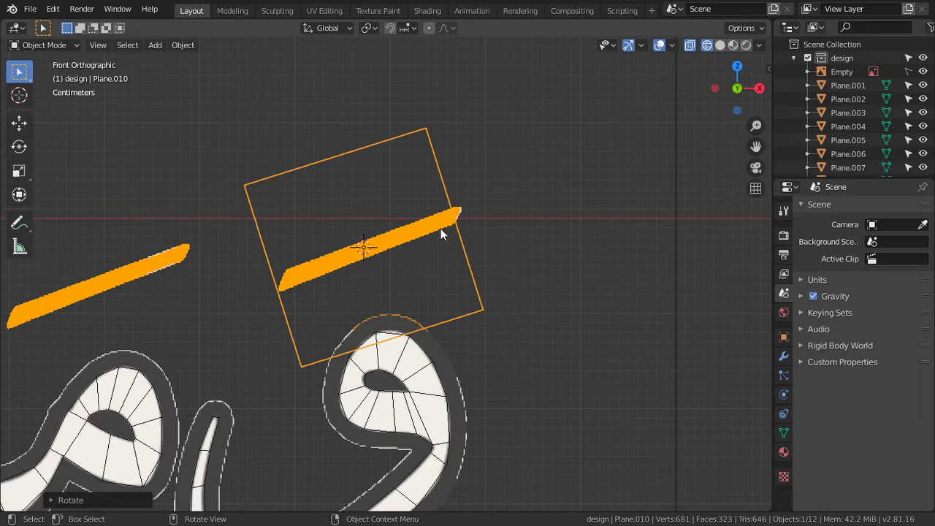
In Edit Mode, set the transform orientation to Local and show the move gizmo
key(Tab)
click(329, 28)
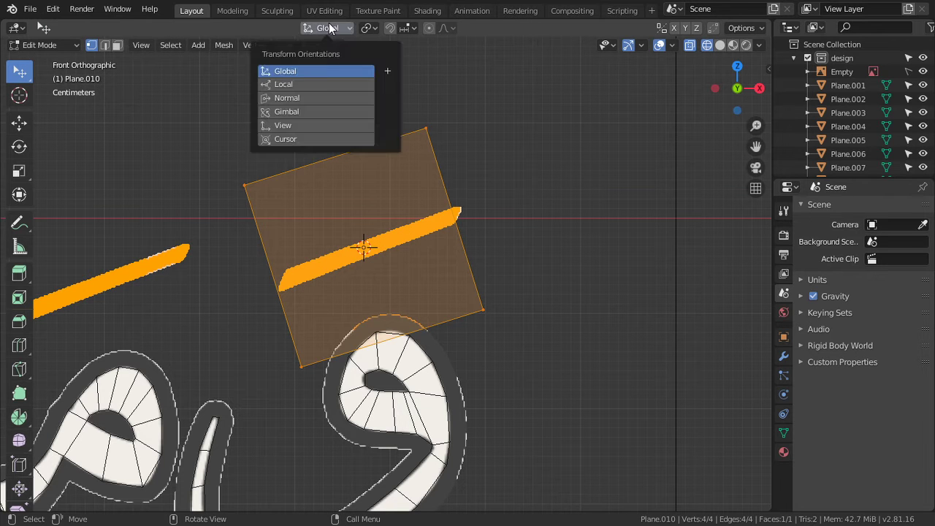
click(318, 85)
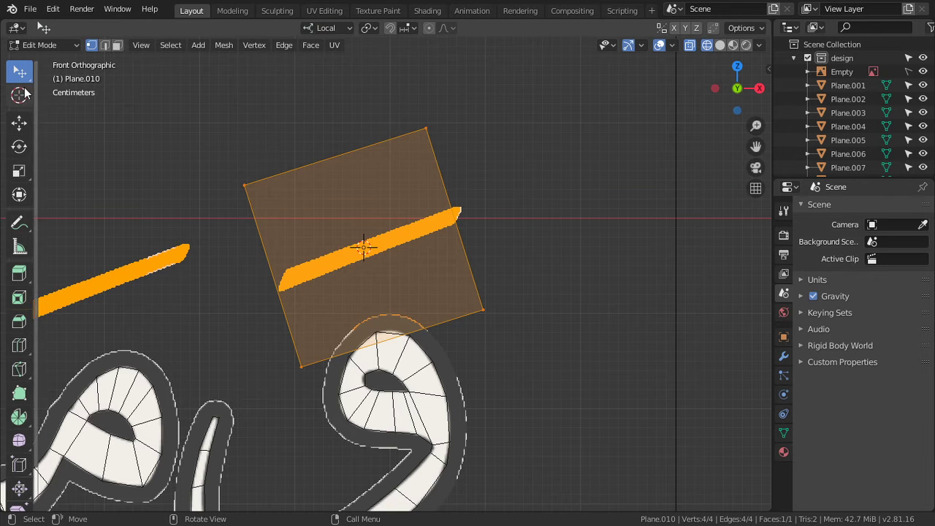
click(27, 121)
Scale the face along its local Y axis to make the plane a thin bar
key(s)
key(y)
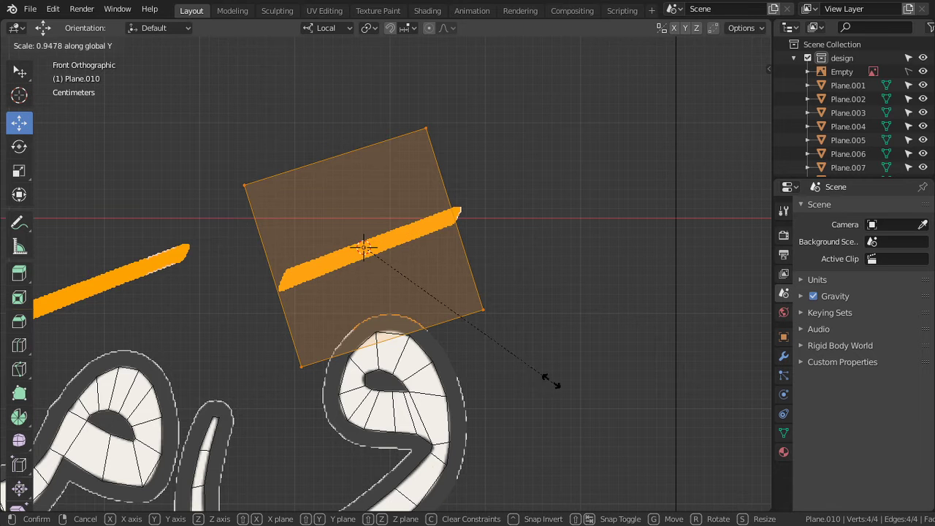
key(Escape)
key(s)
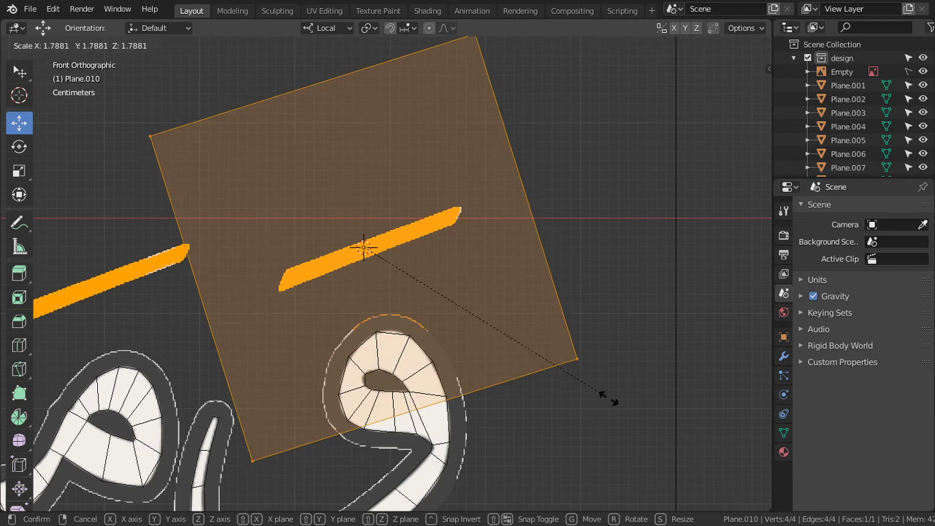
key(Escape)
key(s)
key(y)
key(Escape)
key(s)
key(y)
key(y)
key(Escape)
key(s)
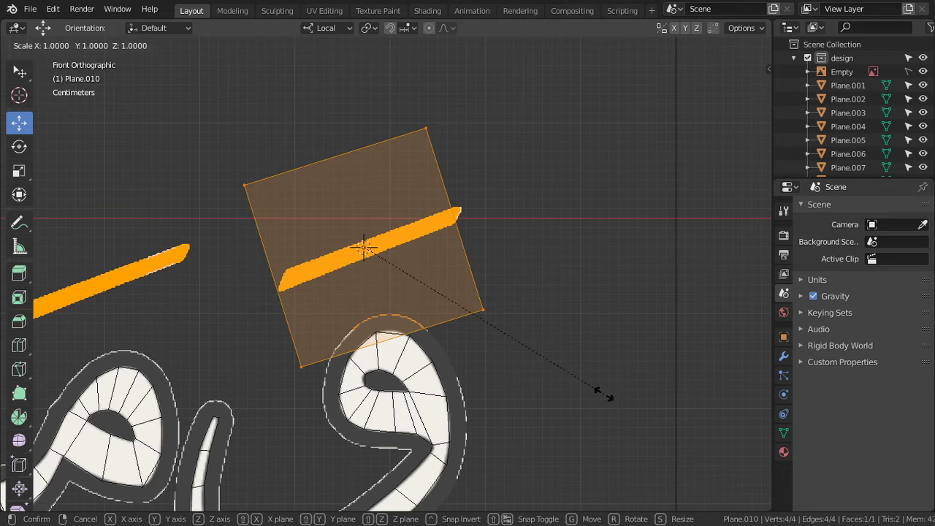
key(y)
key(y)
click(443, 236)
Thin the bar further along its local Y axis
scroll(503, 285, up, 1)
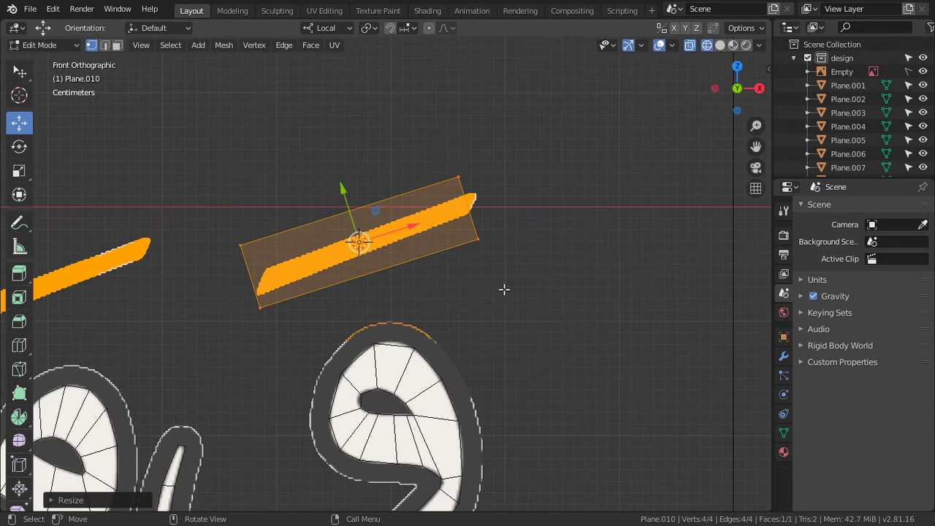
key(s)
key(y)
key(y)
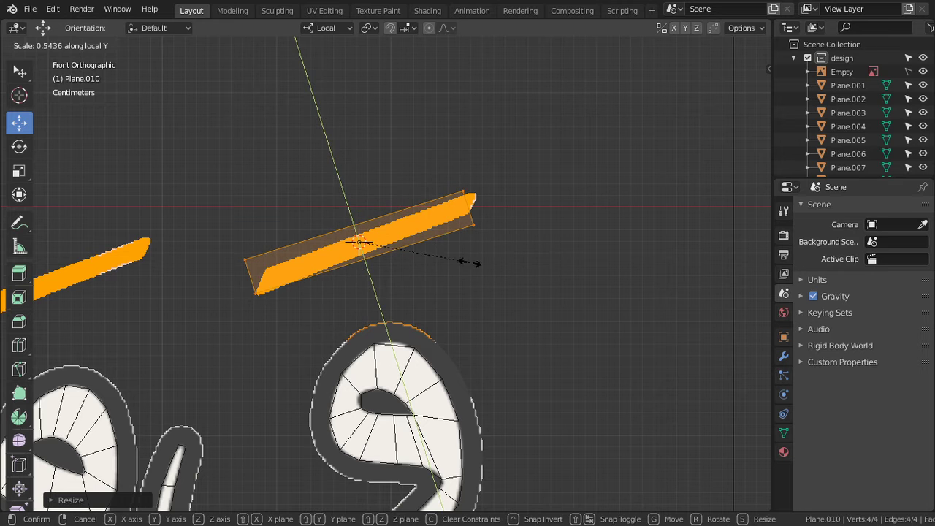
click(463, 263)
scroll(421, 249, up, 2)
scroll(421, 250, up, 1)
Move the bar's left and right corner vertices onto the ends of the orange stroke
click(143, 247)
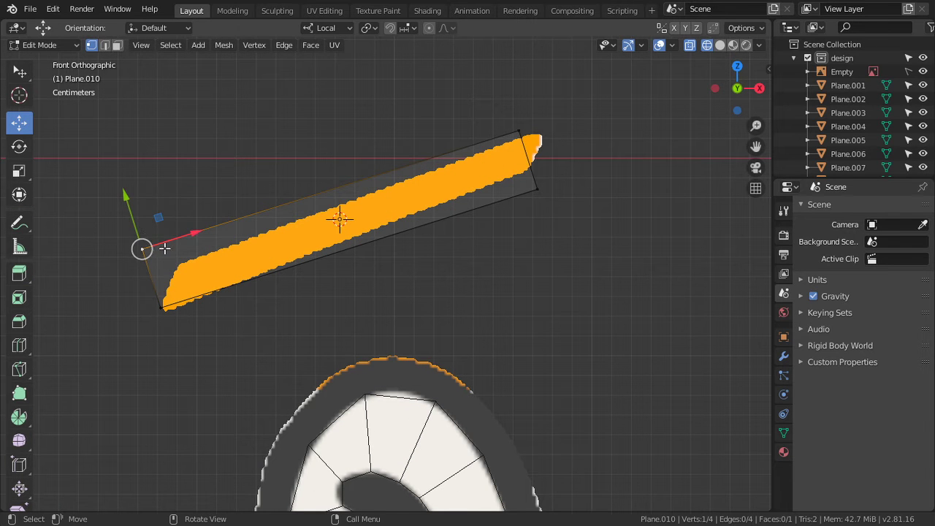
key(g)
click(201, 263)
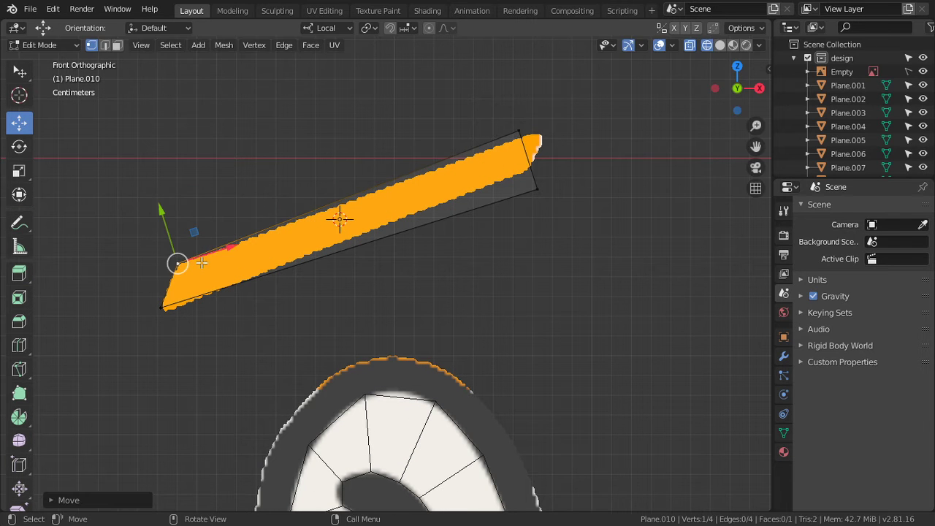
click(551, 193)
key(g)
click(538, 167)
key(g)
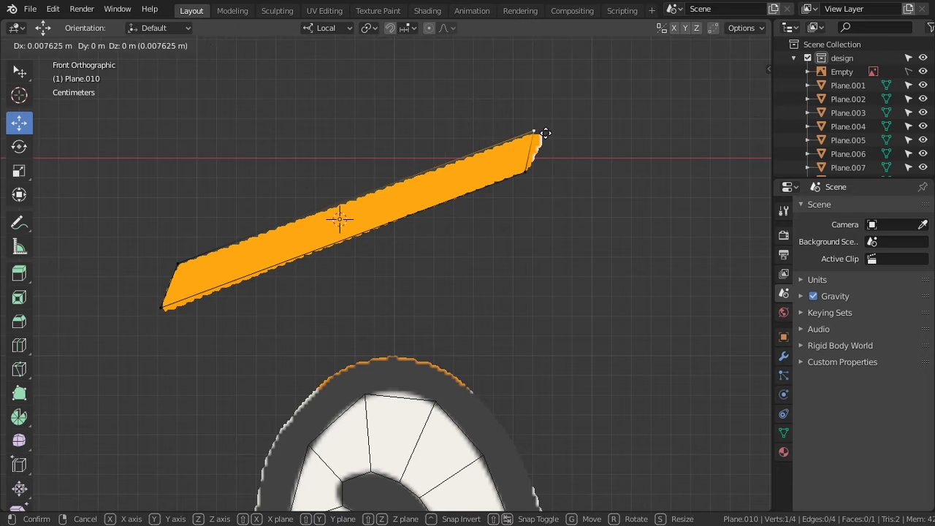
click(547, 131)
scroll(203, 289, down, 1)
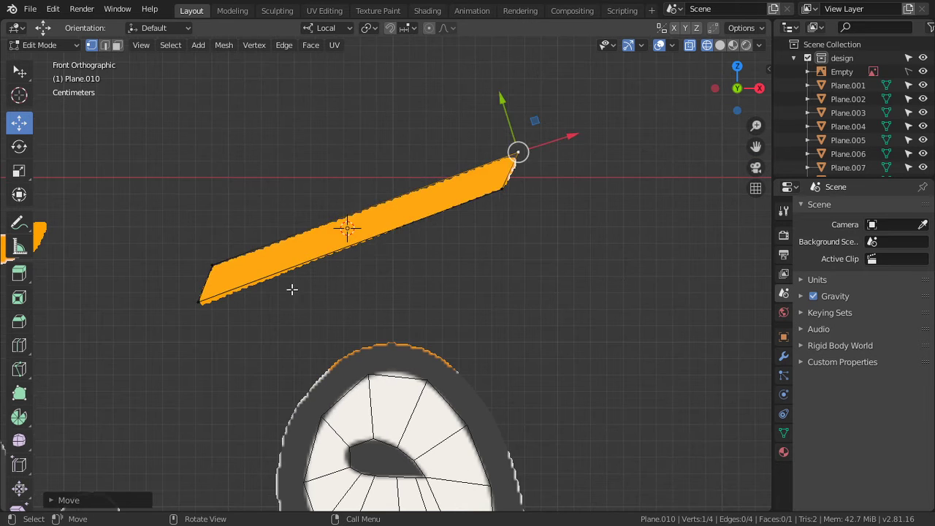
click(624, 267)
Back in Object Mode, rotate the bar slightly to align with the stroke
key(Tab)
key(r)
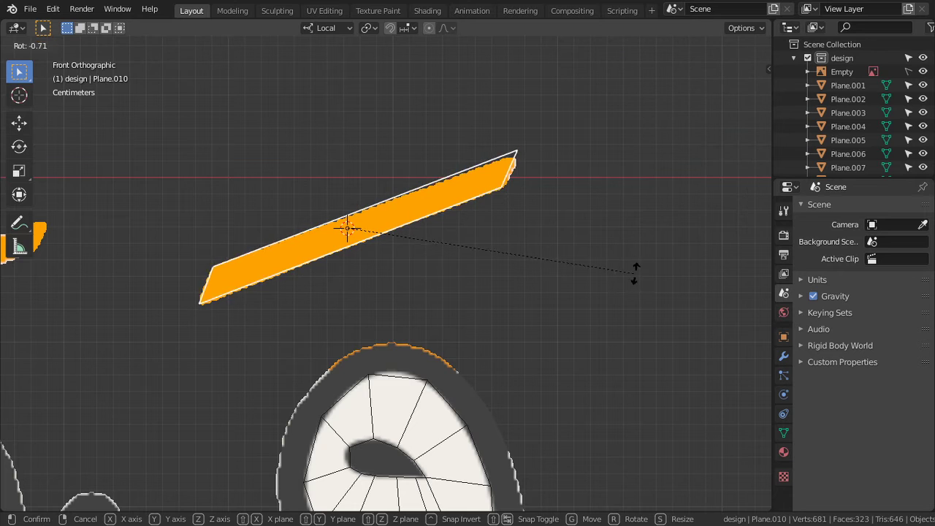
click(634, 270)
scroll(364, 284, down, 4)
scroll(364, 285, down, 3)
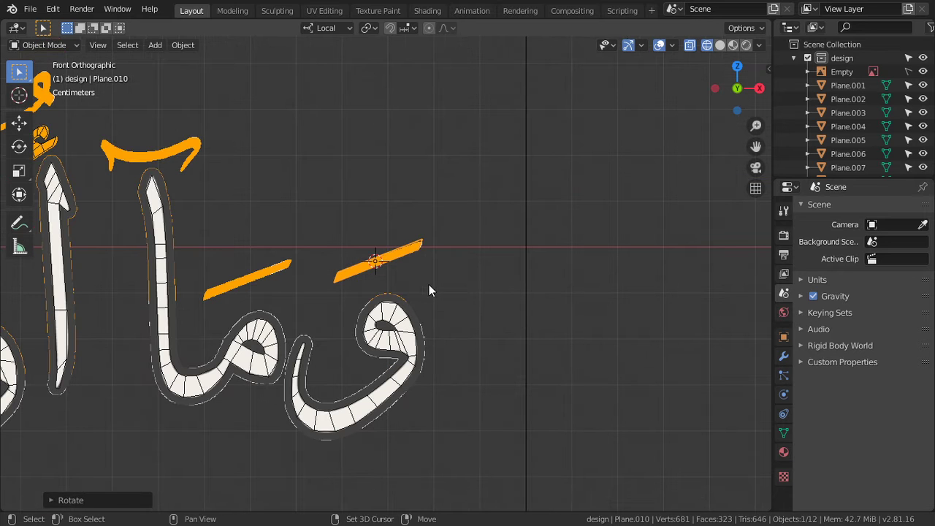
Duplicate the bar onto the neighbouring orange stroke, then again onto the next word's stroke
key(shift+d)
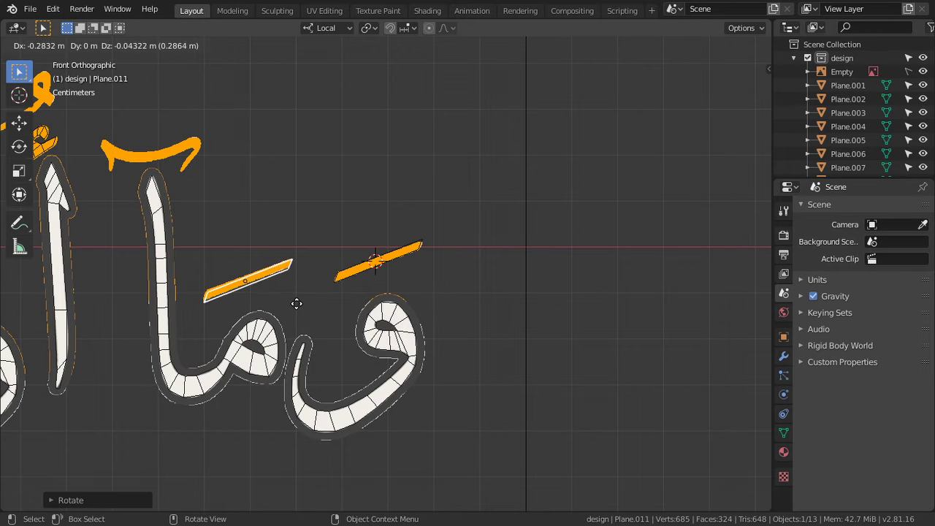
click(296, 307)
scroll(296, 307, down, 3)
scroll(438, 307, up, 2)
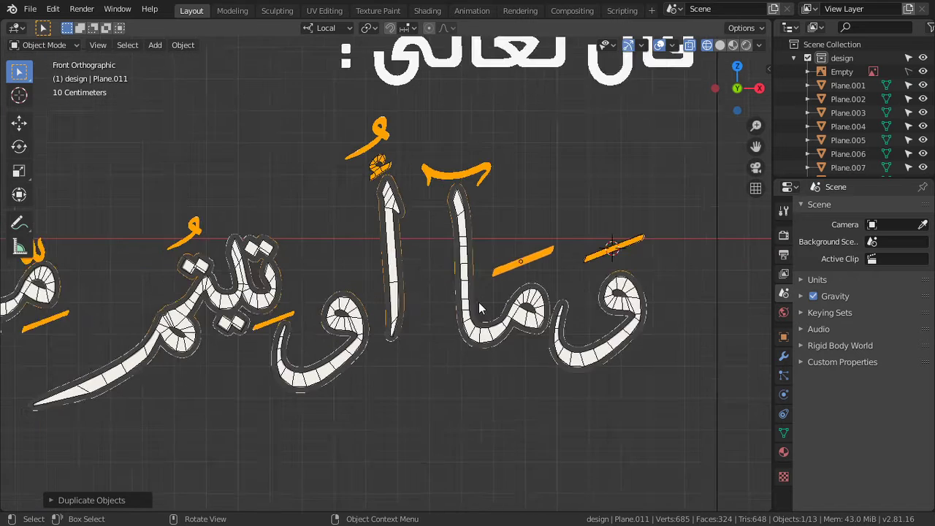
scroll(482, 310, up, 1)
key(shift+d)
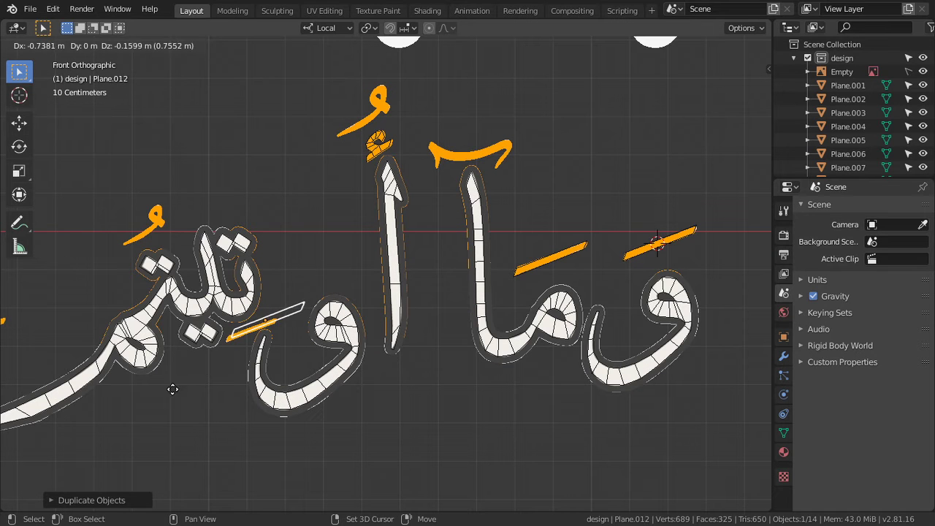
click(109, 429)
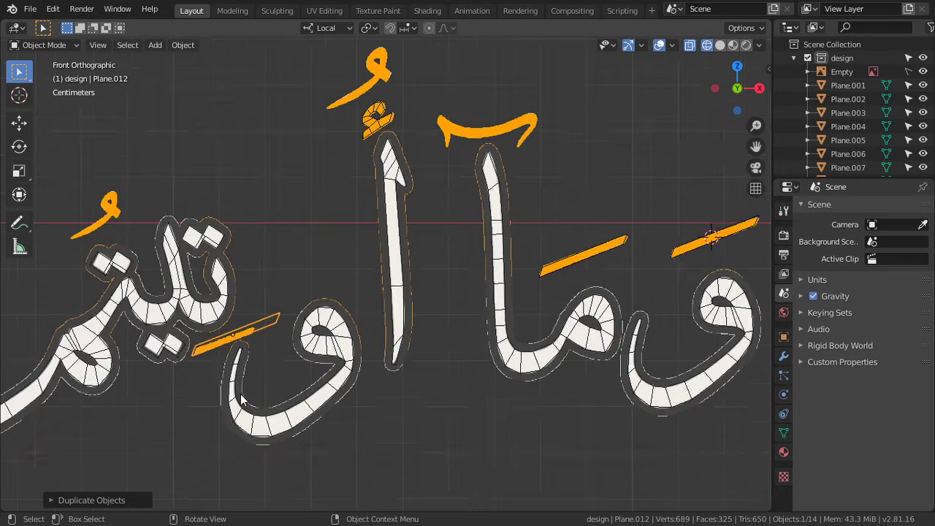
scroll(285, 322, up, 6)
Shorten the third bar by pulling both right-end corners inward in Edit Mode
key(Tab)
click(472, 192)
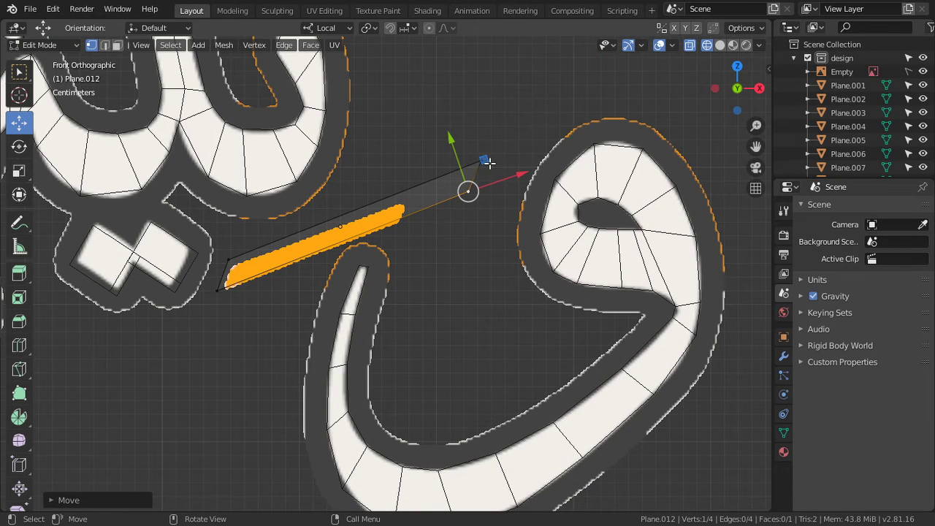
scroll(488, 162, up, 3)
shift+click(549, 73)
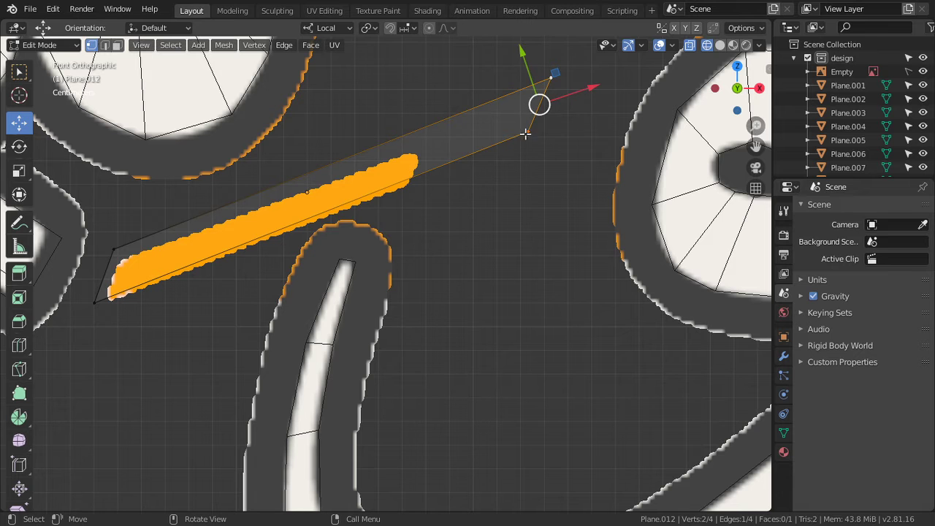
key(g)
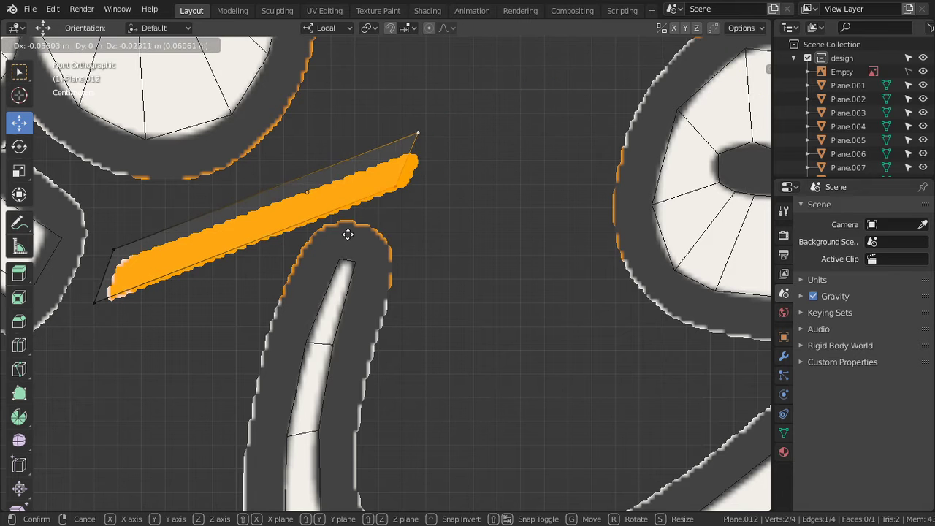
click(392, 177)
Reposition the remaining corners individually so the bar hugs its stroke, then return to Object Mode
click(428, 136)
key(g)
click(415, 158)
click(119, 250)
key(g)
click(124, 259)
click(110, 309)
key(g)
click(115, 313)
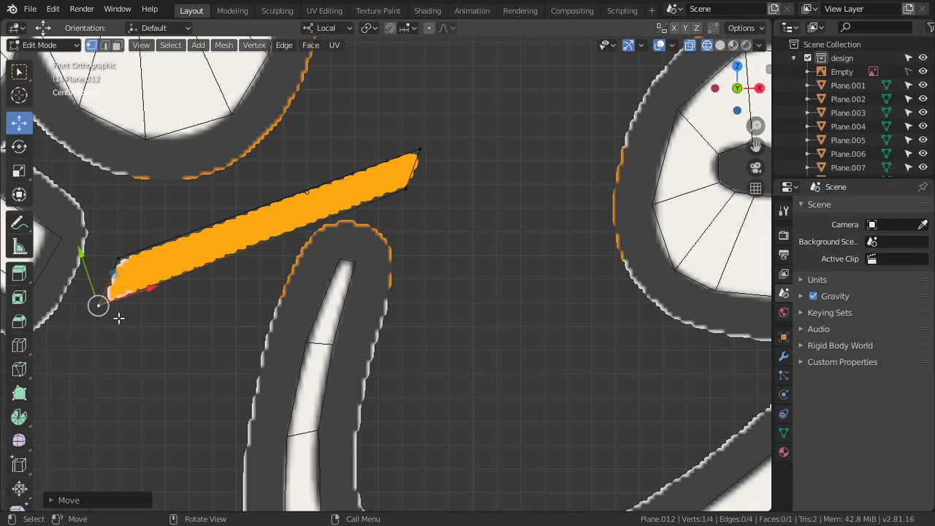
scroll(183, 316, down, 4)
key(Tab)
scroll(212, 310, down, 4)
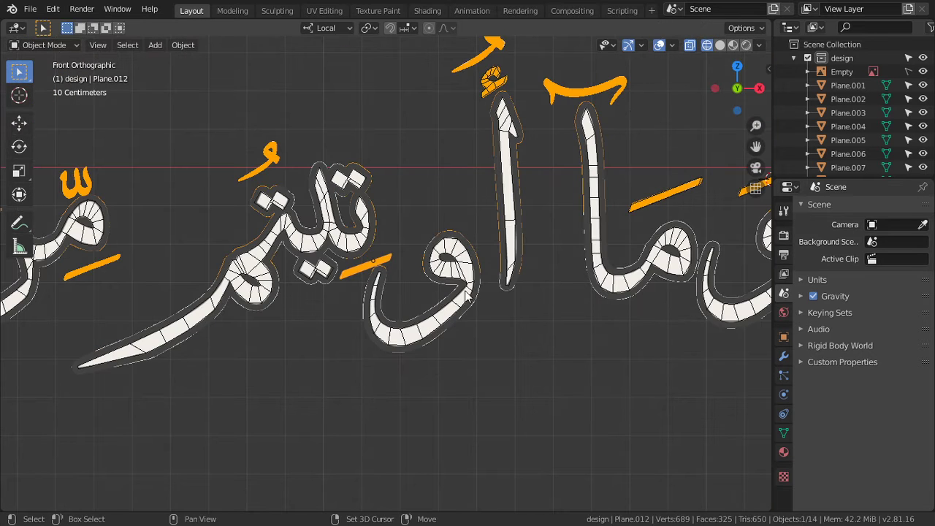
Duplicate the bar onto the far-left stroke, then resize, position and slightly enlarge it
key(shift+d)
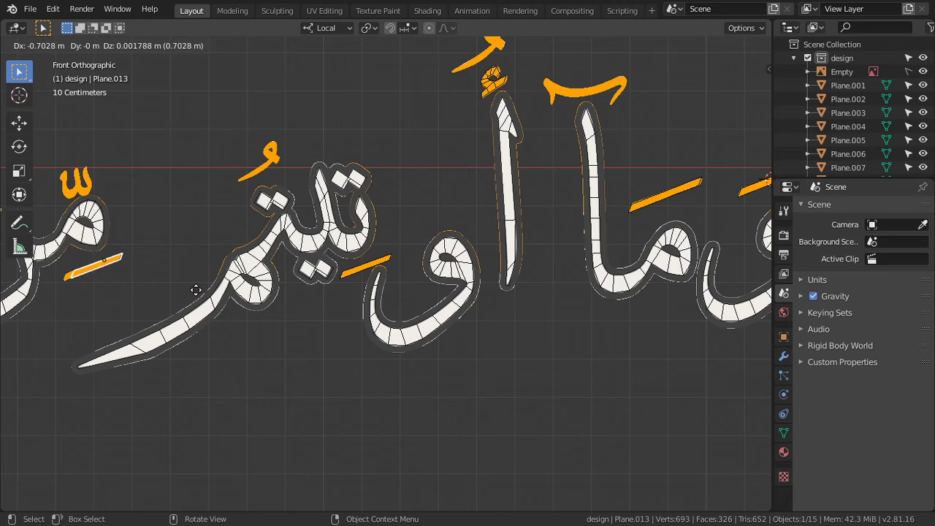
click(196, 290)
scroll(391, 294, up, 2)
scroll(388, 296, up, 5)
shift+middle_drag(388, 296, 587, 295)
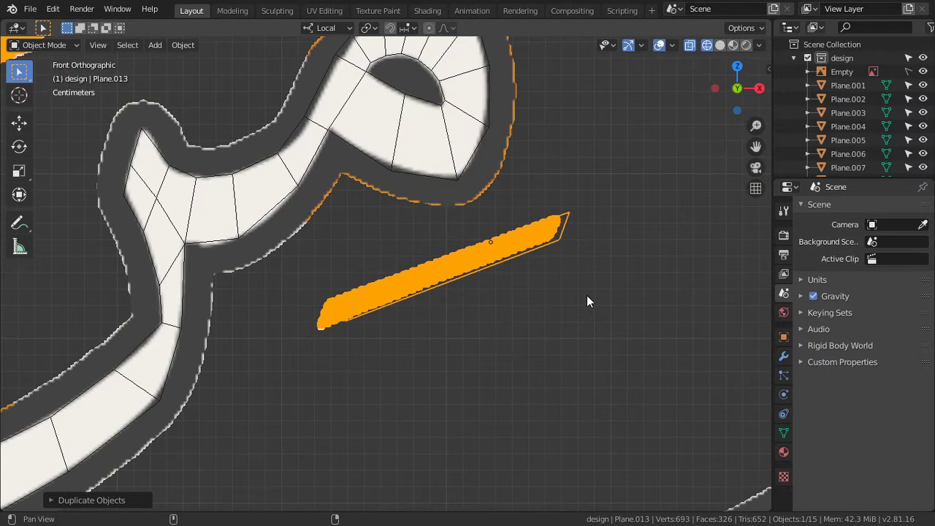
key(s)
click(590, 306)
key(g)
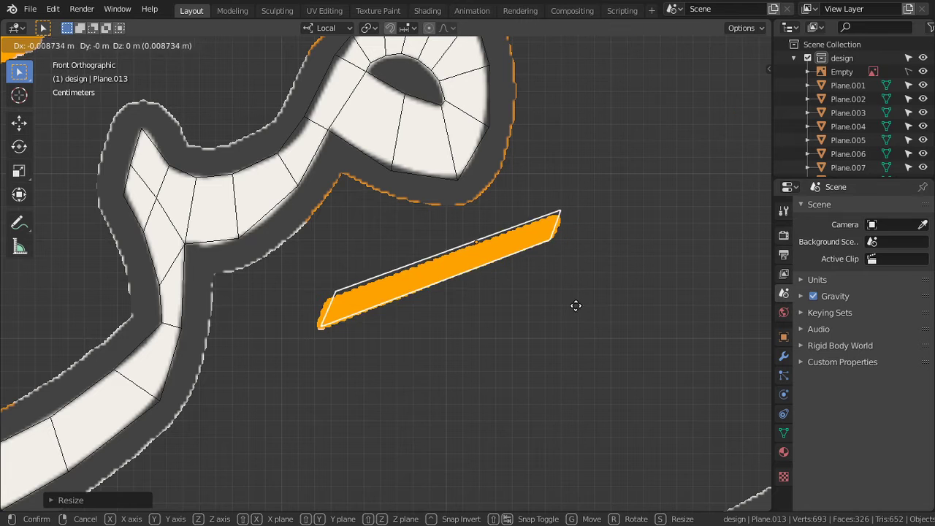
click(546, 342)
key(s)
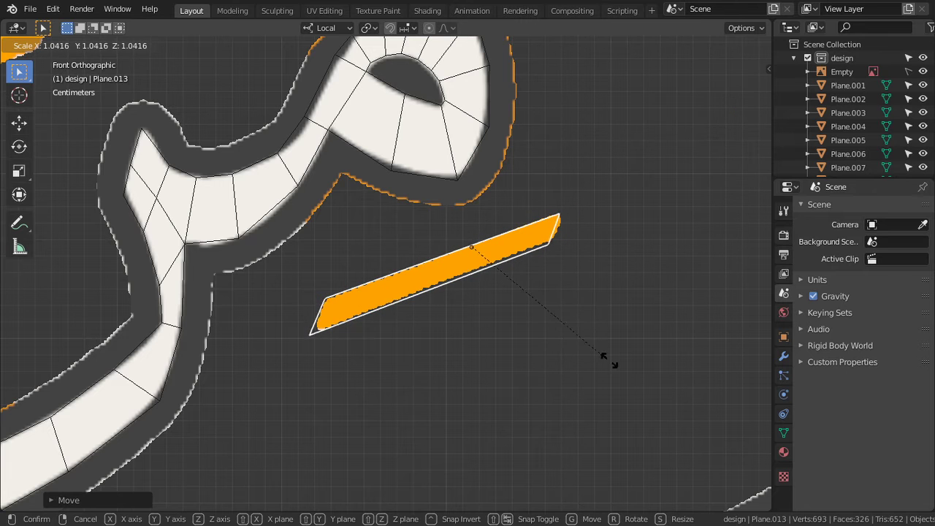
click(610, 356)
scroll(574, 337, down, 5)
scroll(640, 351, up, 1)
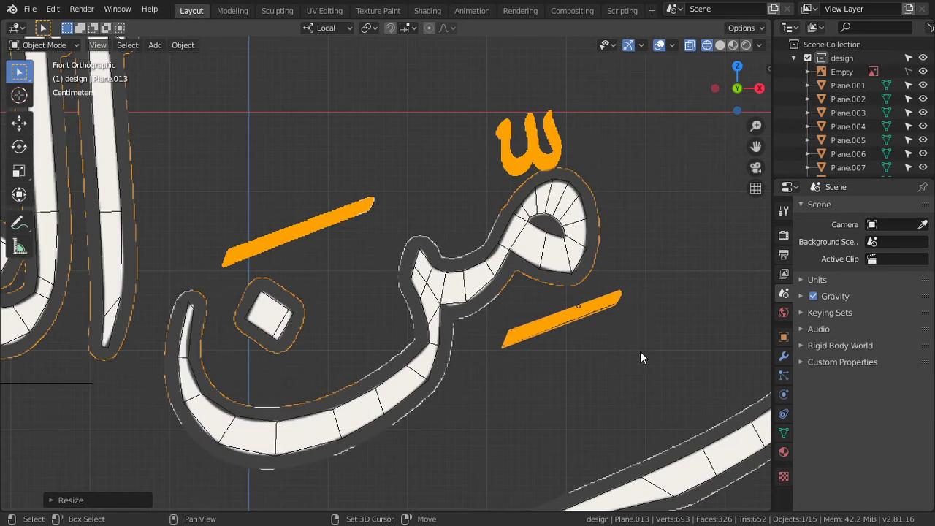
Duplicate that bar and stretch and move its right end edge to lengthen the copy
key(shift+d)
click(360, 266)
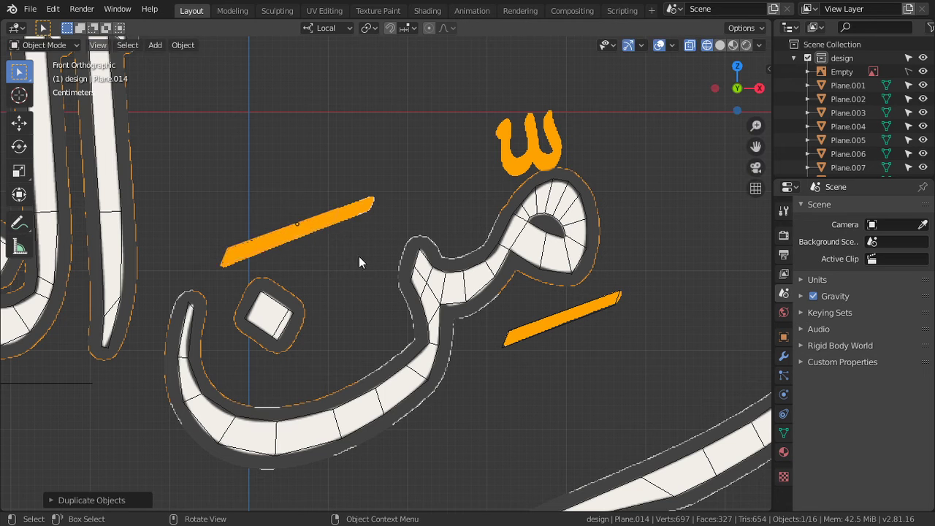
key(Tab)
click(338, 217)
key(s)
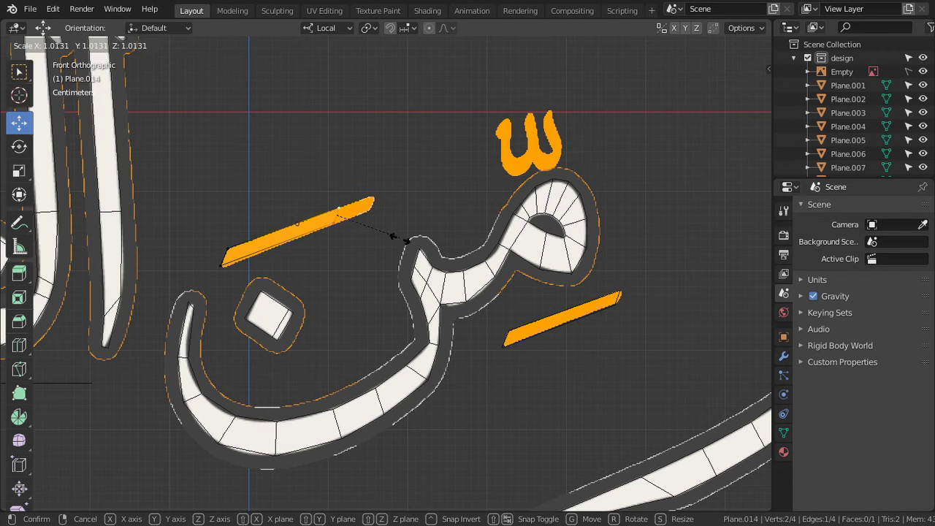
click(412, 259)
key(g)
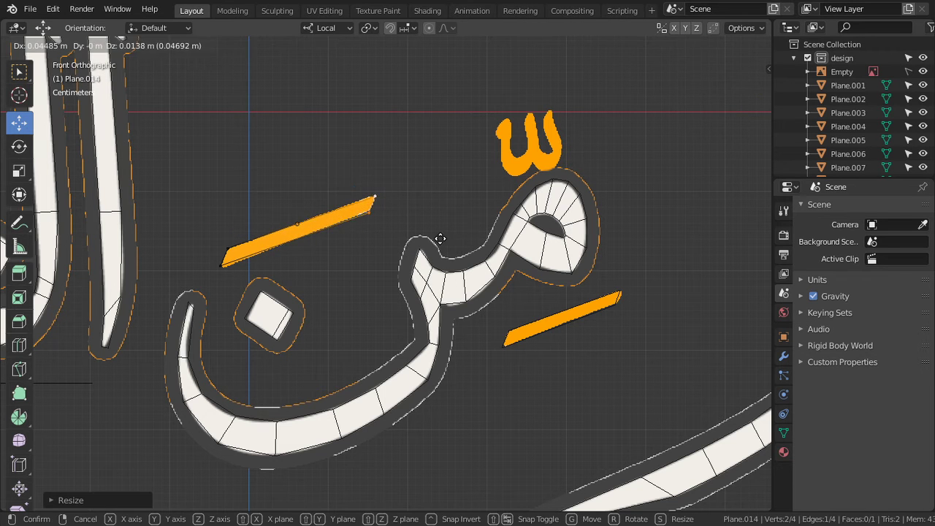
click(440, 239)
scroll(440, 239, down, 2)
key(Tab)
scroll(511, 256, down, 2)
scroll(626, 272, up, 2)
Duplicate the right-hand diacritic bar and place the copy under a letter
scroll(626, 272, up, 2)
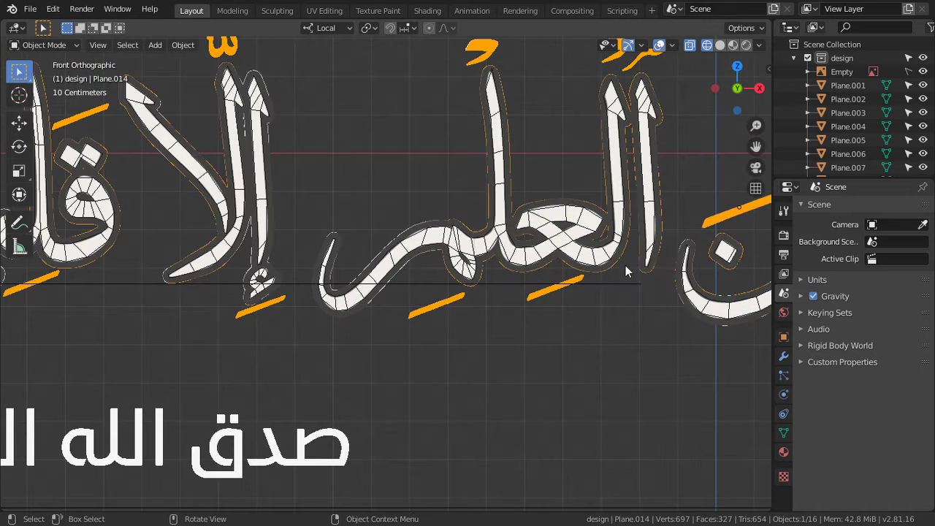
key(shift+d)
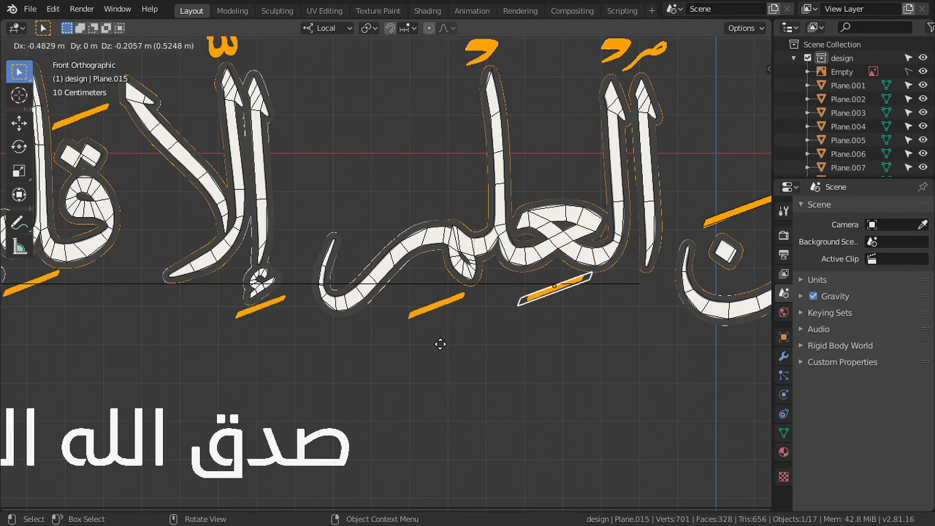
click(320, 361)
scroll(394, 354, up, 2)
Reshape the copy in Edit Mode by moving its end edge and bottom-left vertex
key(Tab)
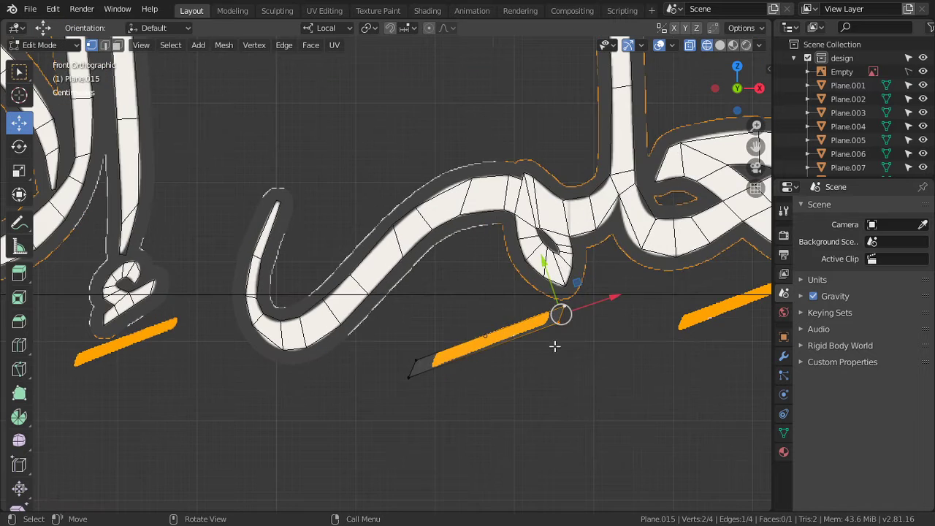
scroll(558, 321, up, 1)
click(599, 332)
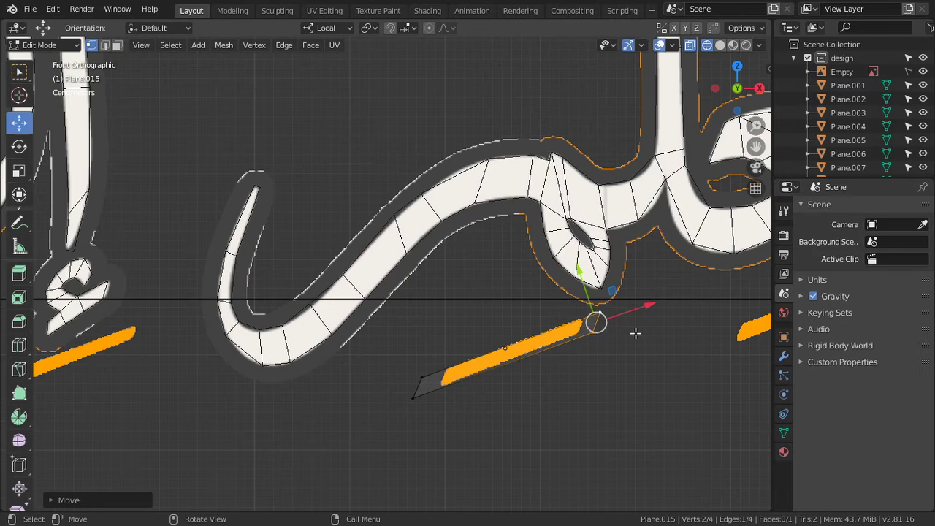
key(g)
click(606, 339)
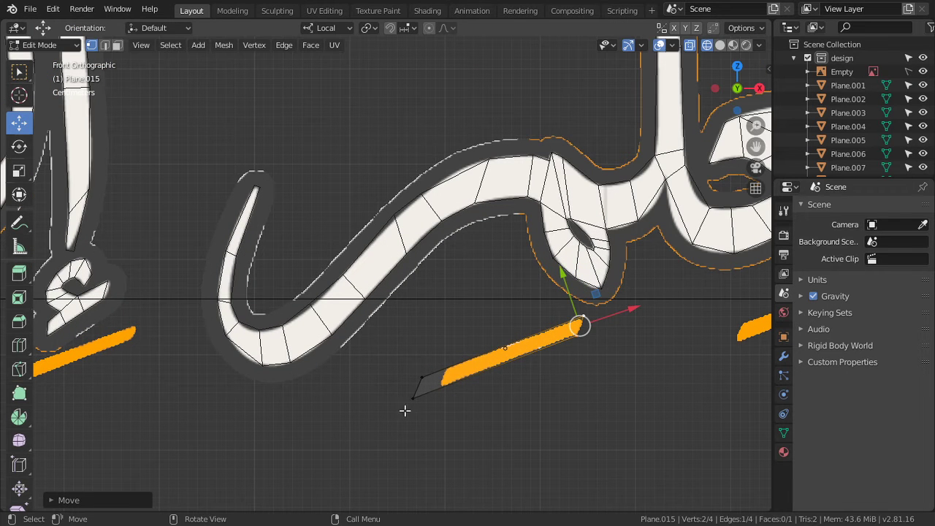
click(414, 397)
key(g)
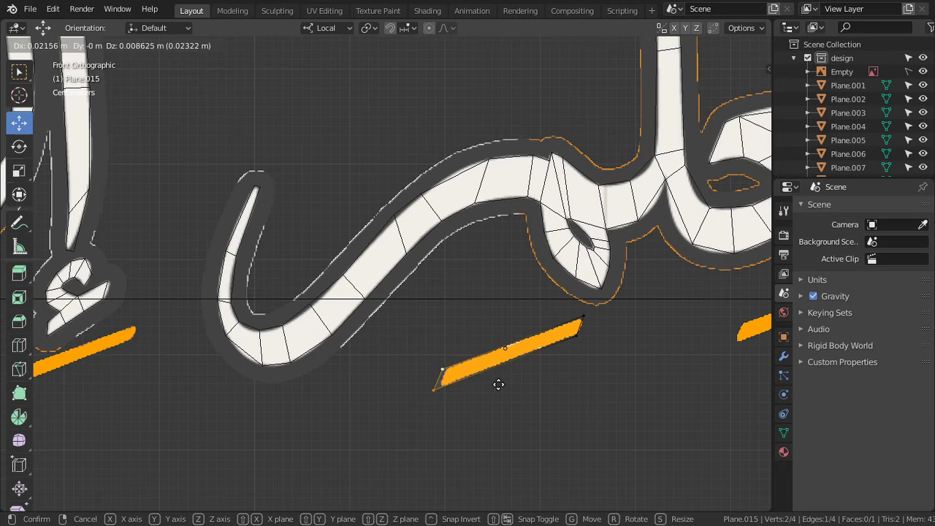
click(498, 384)
key(g)
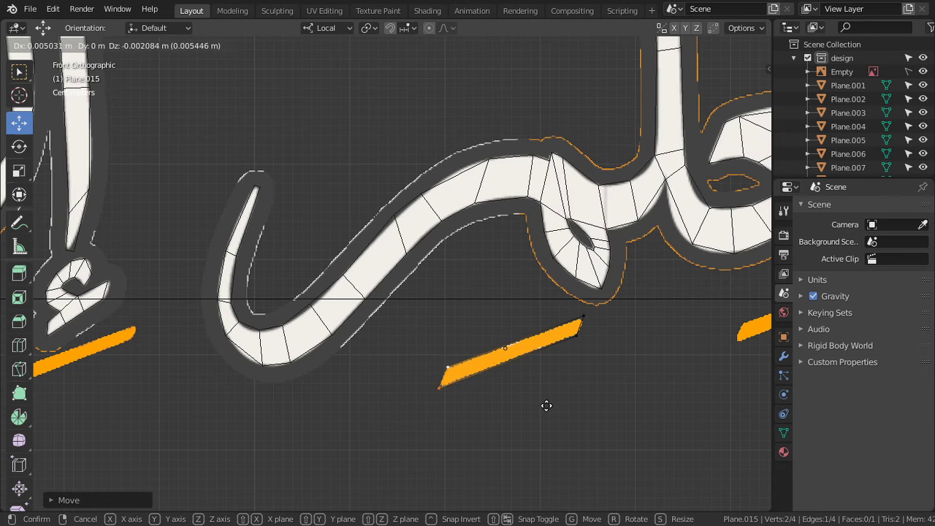
click(546, 405)
scroll(546, 405, down, 4)
key(Tab)
Place another copy of the reshaped bar under the next letter
shift+middle_drag(582, 358, 438, 363)
key(shift+d)
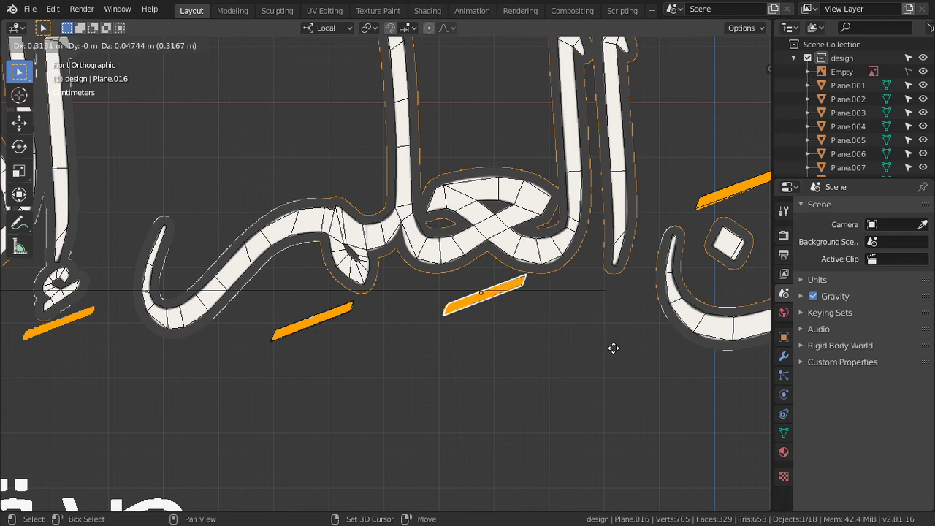
click(602, 369)
scroll(386, 368, down, 1)
Add a bar copy under the left letter and shrink it to fit
shift+middle_drag(386, 368, 549, 325)
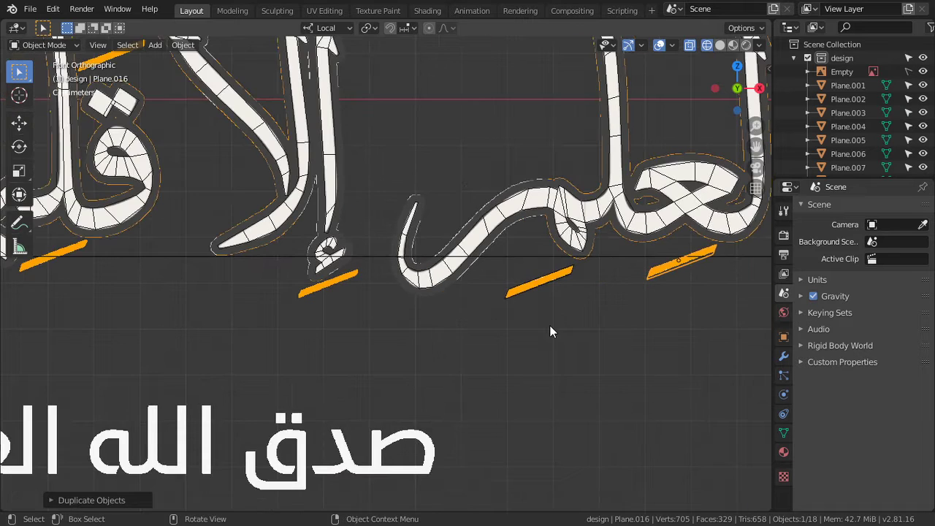
scroll(569, 303, up, 3)
key(shift+d)
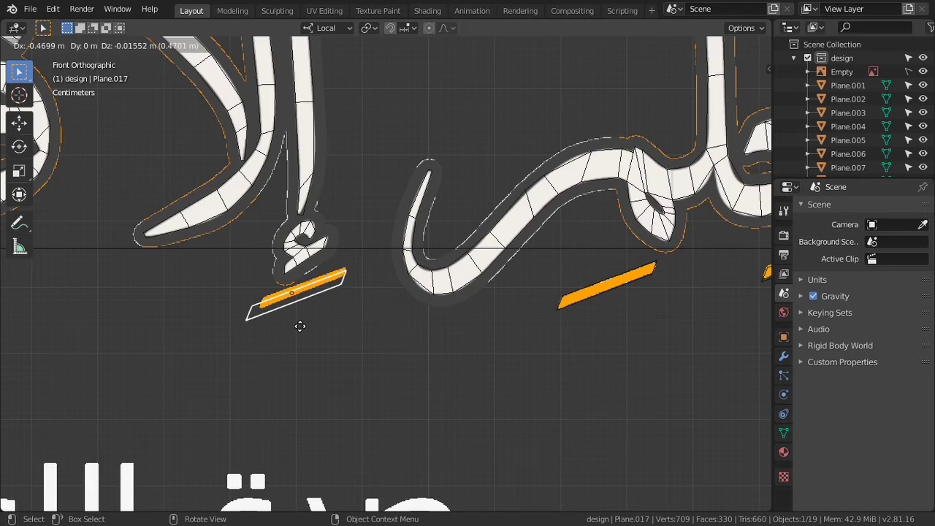
click(302, 319)
scroll(347, 330, up, 3)
key(s)
click(399, 359)
Place a copy of the shrunken bar under a letter further left
scroll(339, 311, down, 2)
scroll(392, 372, down, 2)
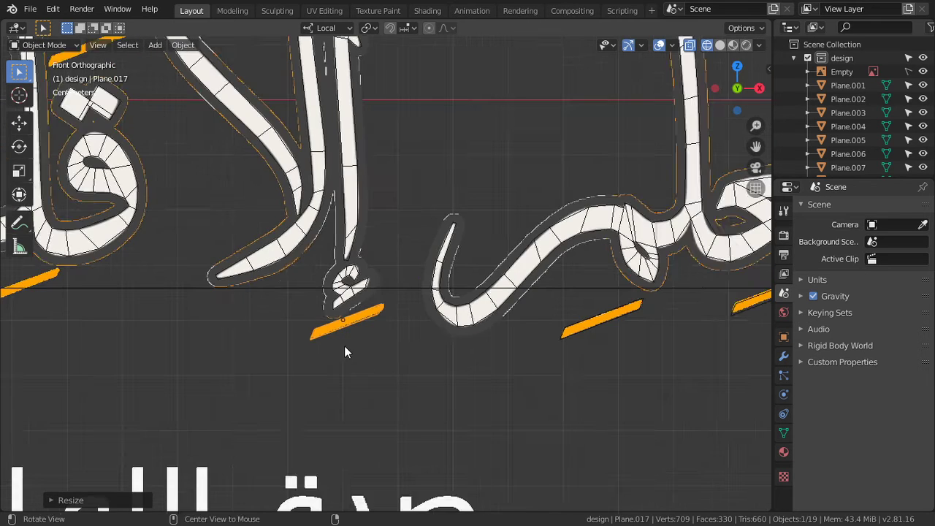
shift+middle_drag(344, 345, 502, 352)
key(shift+d)
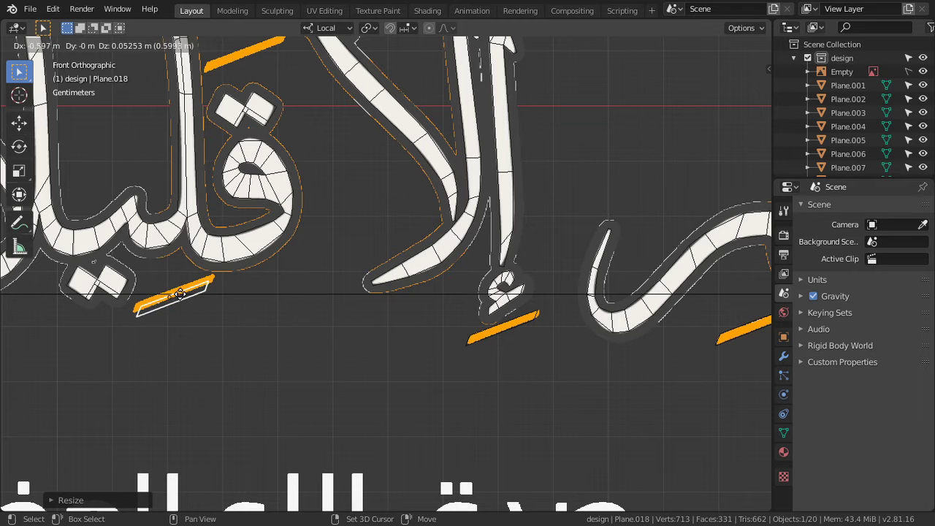
click(182, 292)
Add two more bar copies, one above a letter and one beside the tall stroke
shift+middle_drag(198, 290, 306, 409)
key(shift+d)
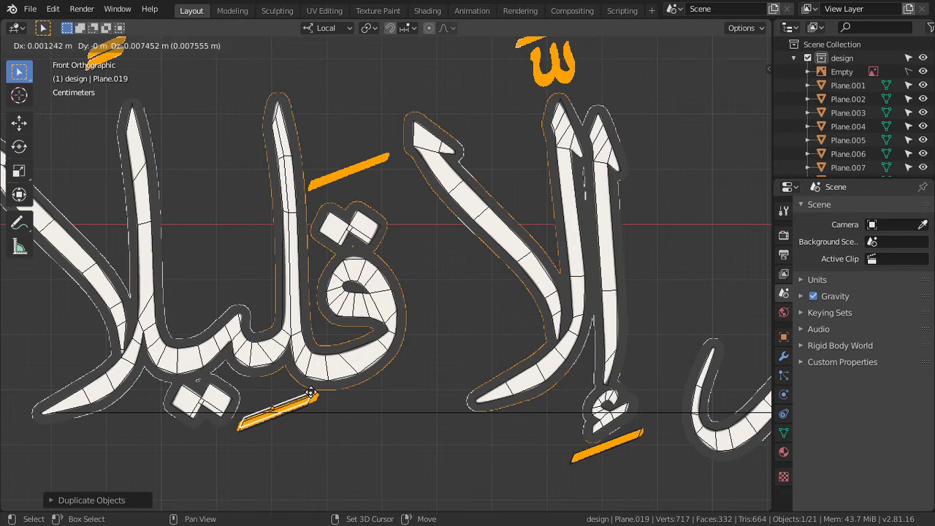
click(396, 203)
scroll(394, 211, down, 4)
scroll(439, 270, up, 3)
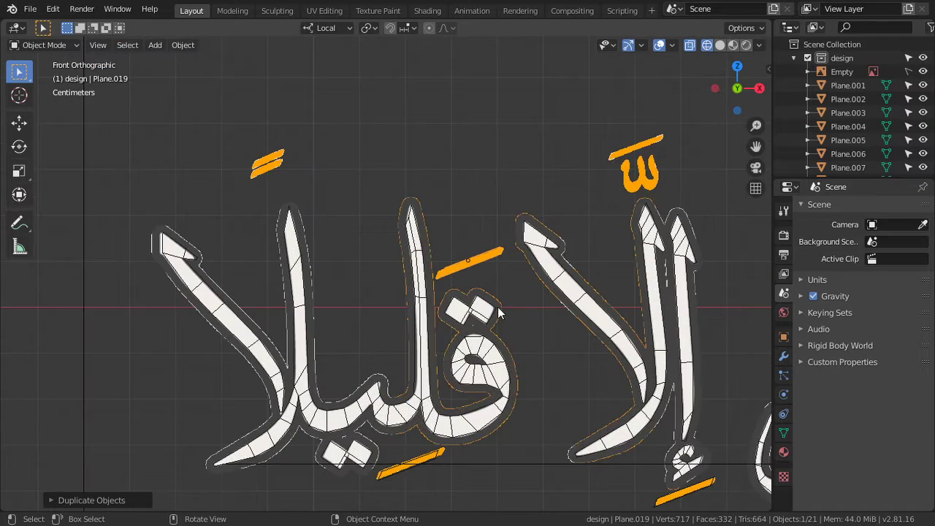
scroll(499, 313, up, 2)
key(shift+d)
click(223, 178)
Shrink, move and slightly rotate Plane.020 over the upper reference stroke
scroll(224, 178, up, 3)
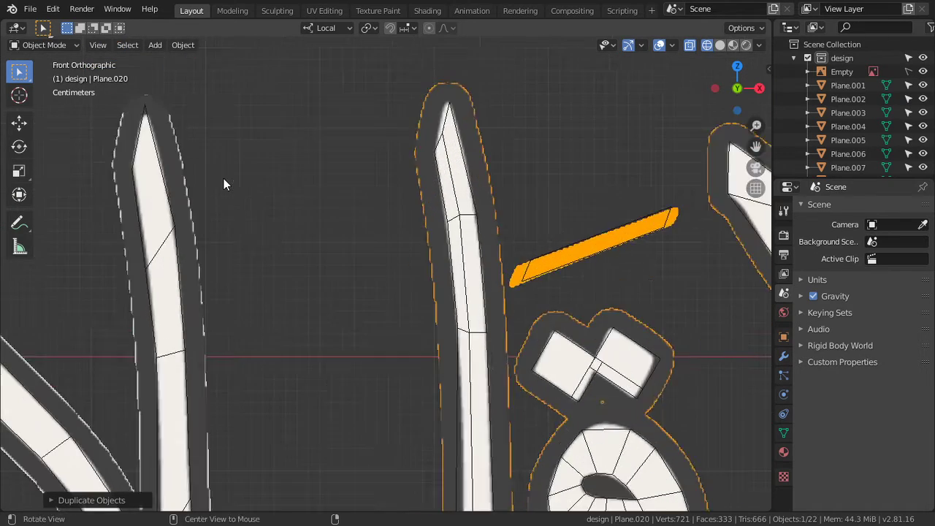
shift+middle_drag(223, 179, 451, 388)
scroll(411, 341, up, 4)
scroll(411, 341, up, 2)
shift+middle_drag(411, 340, 551, 375)
key(Tab)
key(Tab)
key(s)
click(610, 339)
key(g)
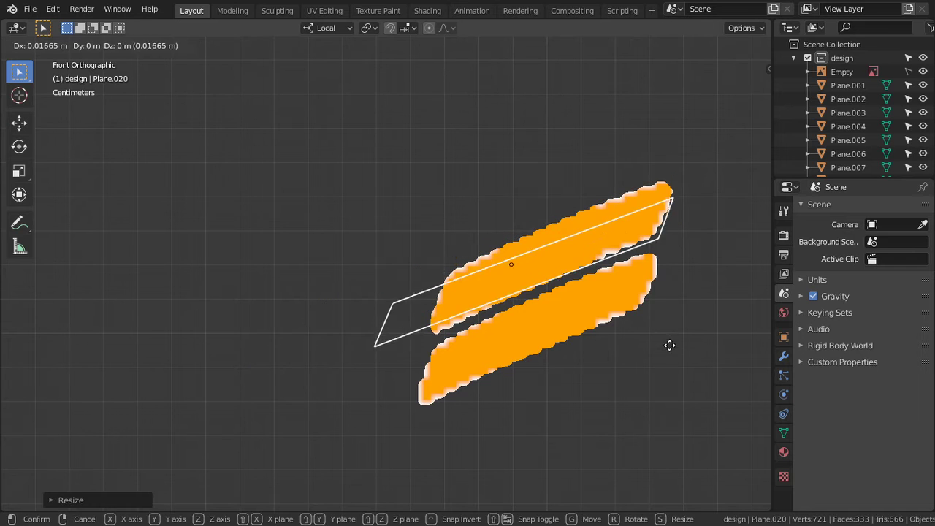
click(690, 328)
key(r)
click(713, 333)
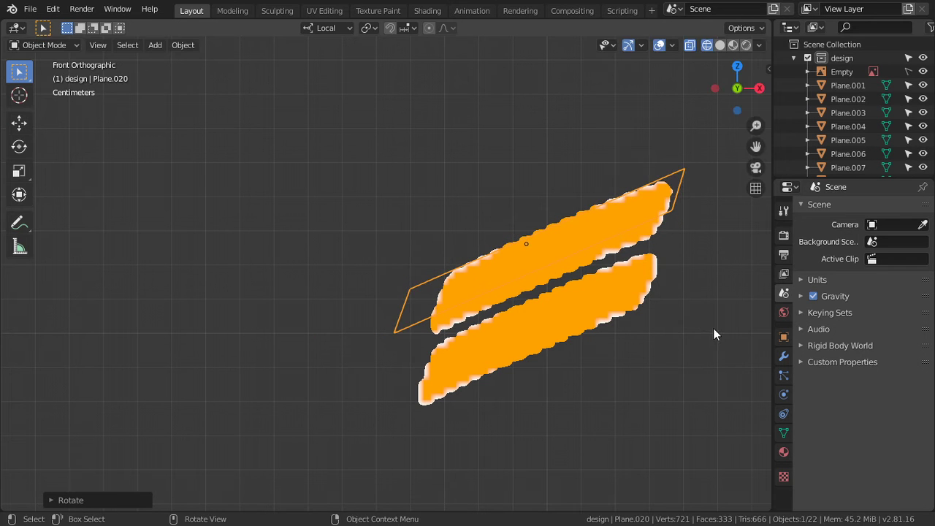
Duplicate the bar and drop the copy down along its Z axis
key(shift+d)
key(z)
click(713, 434)
key(g)
key(z)
right_click(647, 380)
key(g)
key(z)
right_click(639, 329)
Use Global transform orientation to move the copy down Z onto the lower stroke
click(342, 35)
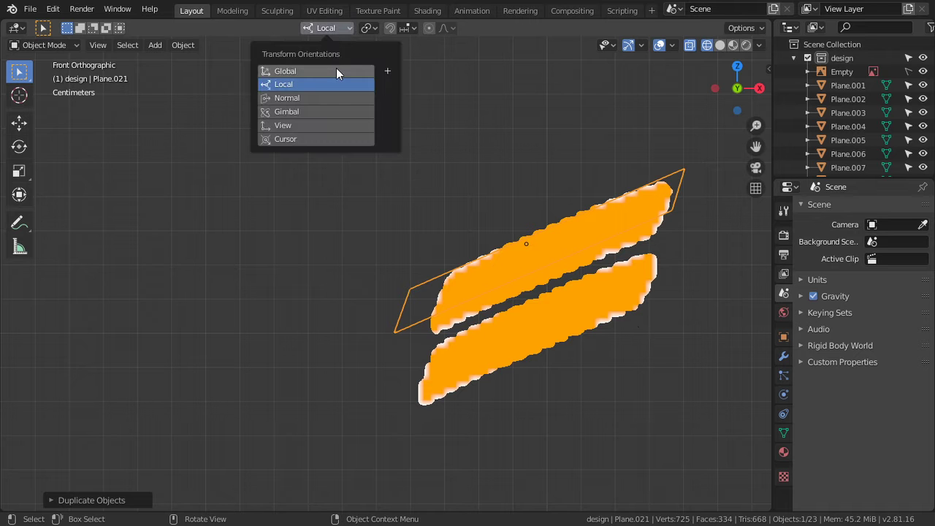
click(336, 68)
key(g)
key(z)
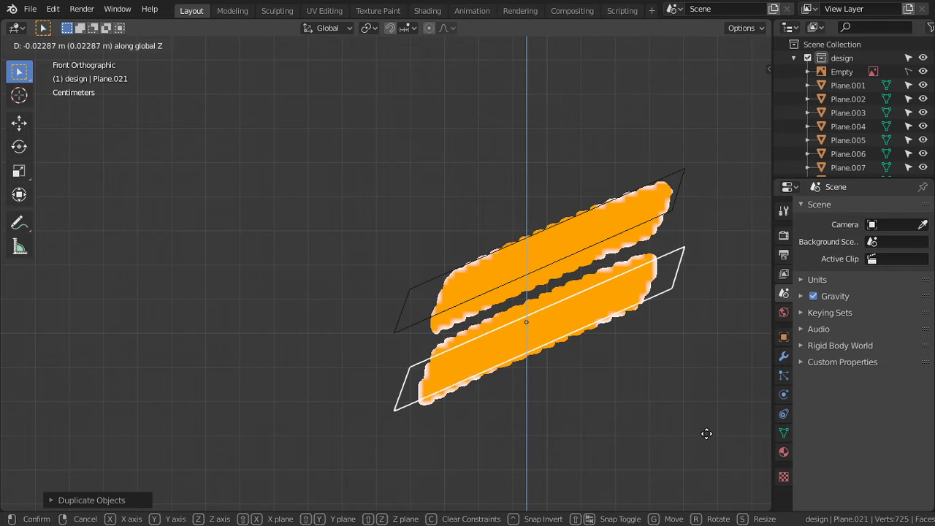
click(708, 436)
Move the copy's top-right and bottom-left vertices along Z to fit the lower stroke
key(Tab)
shift+click(684, 245)
click(684, 246)
shift+click(411, 355)
key(g)
key(z)
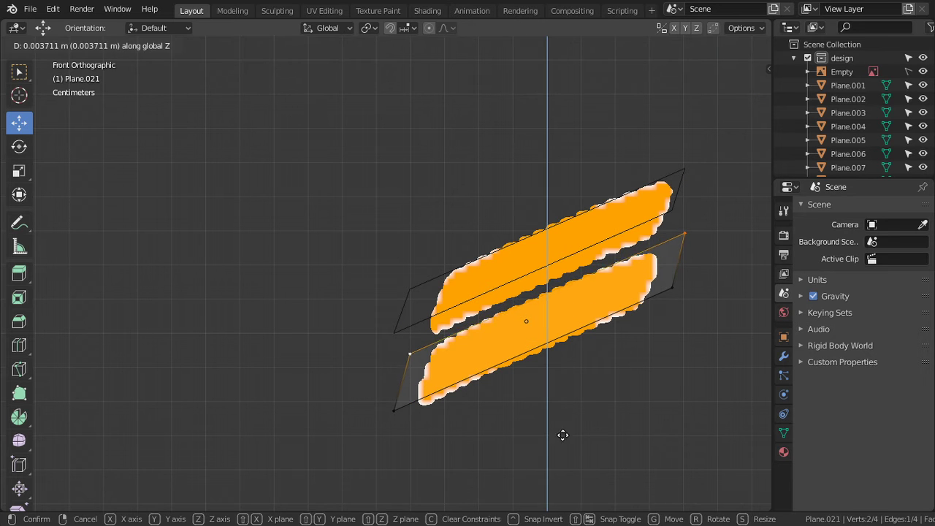
click(563, 435)
click(386, 324)
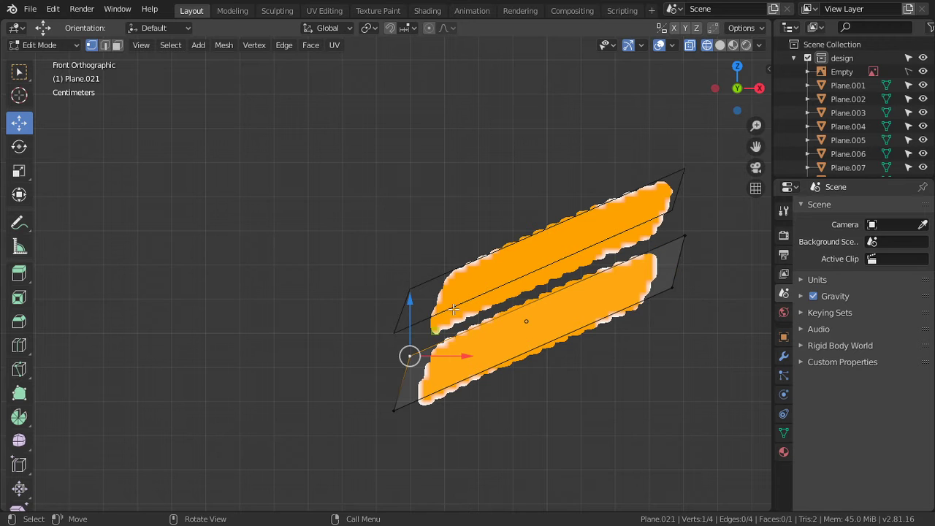
key(Tab)
Move the upper bar's long bottom edge along Z to fit the upper stroke
click(643, 220)
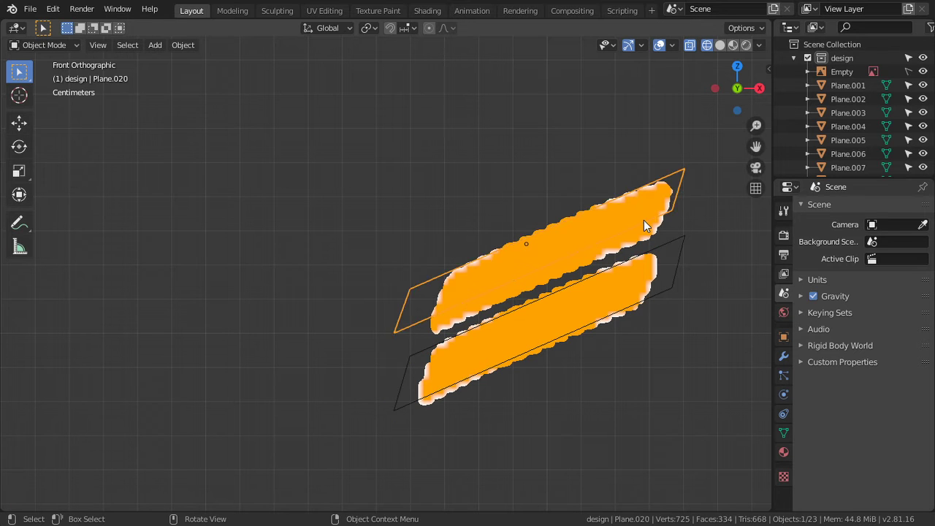
key(Tab)
click(671, 217)
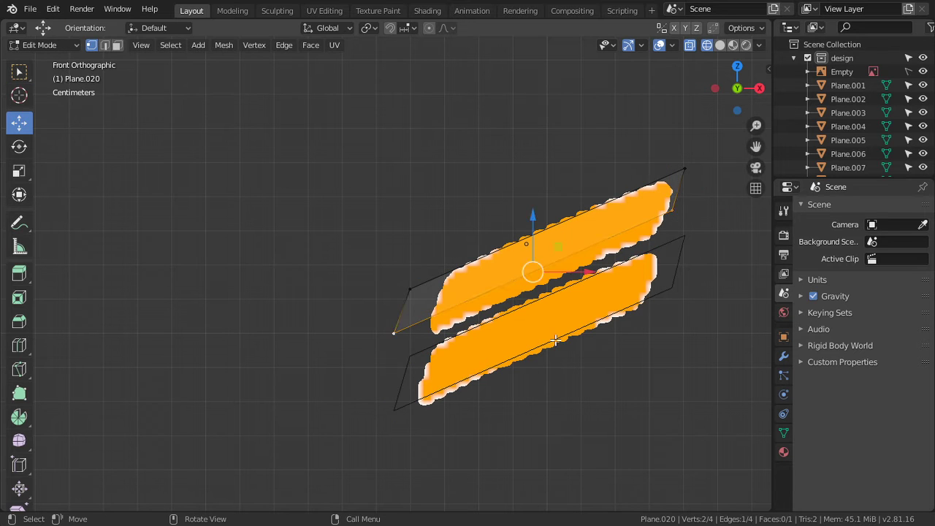
key(g)
key(z)
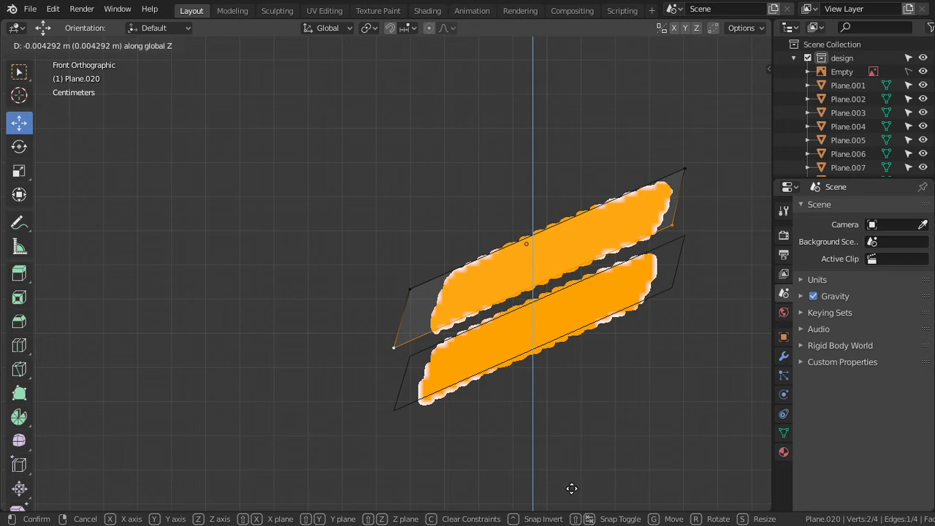
click(577, 476)
key(Tab)
scroll(563, 406, down, 5)
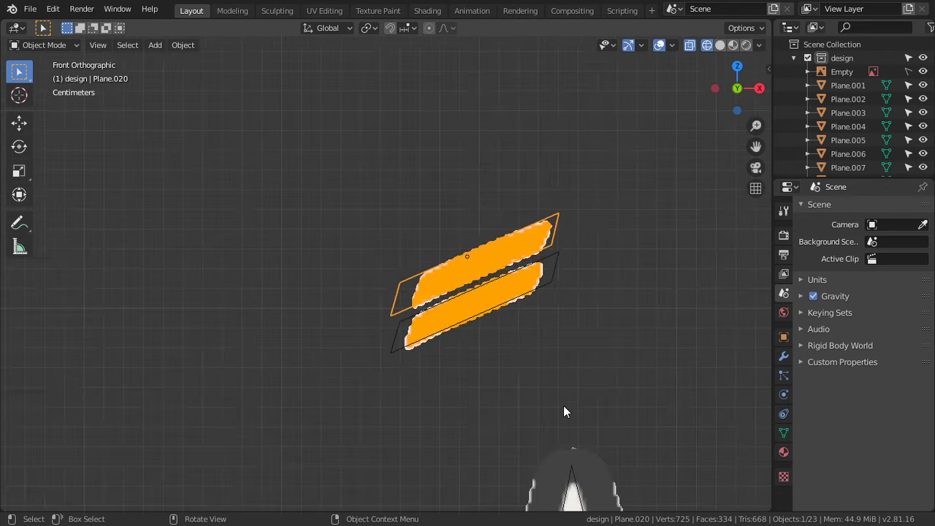
Switch the viewport to solid shading and frame the large Arabic lettering
key(z)
click(667, 405)
scroll(547, 327, up, 5)
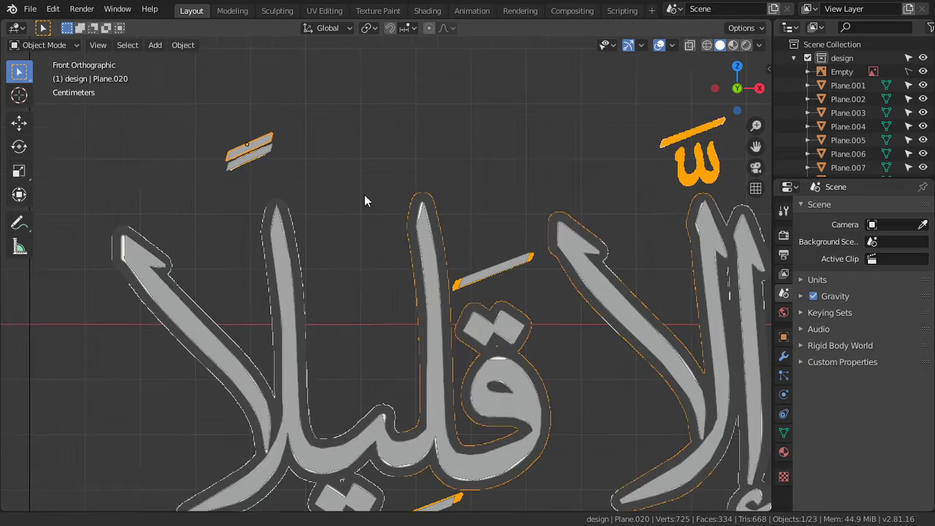
scroll(422, 294, down, 2)
shift+middle_drag(422, 295, 344, 259)
scroll(344, 259, up, 2)
scroll(305, 200, up, 5)
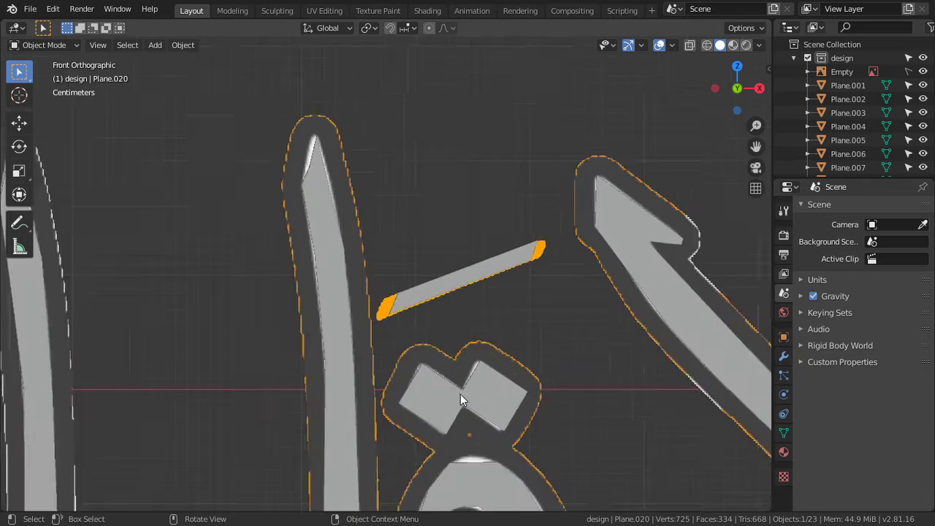
scroll(460, 394, up, 1)
Select Plane.019 and move its left-end vertex to the reference mark's end
click(528, 261)
key(Tab)
scroll(568, 284, up, 2)
shift+middle_drag(568, 284, 453, 292)
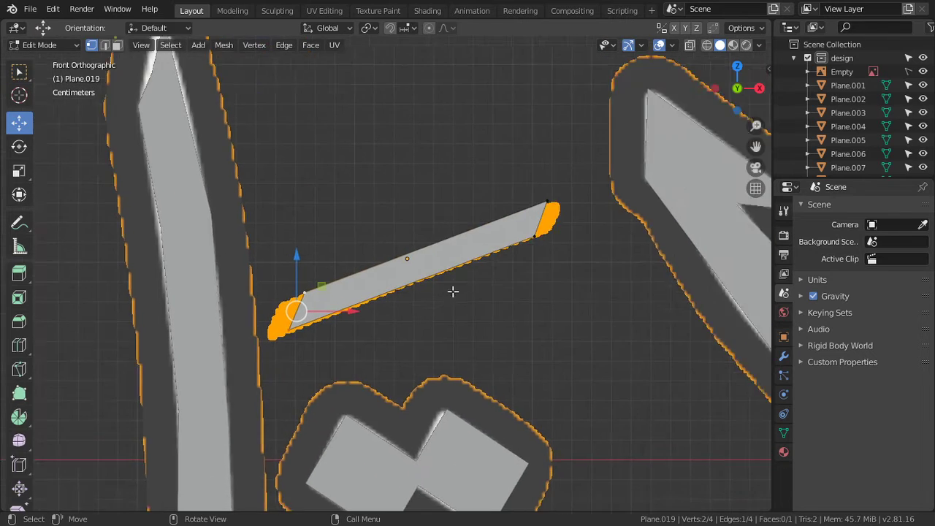
scroll(285, 335, up, 2)
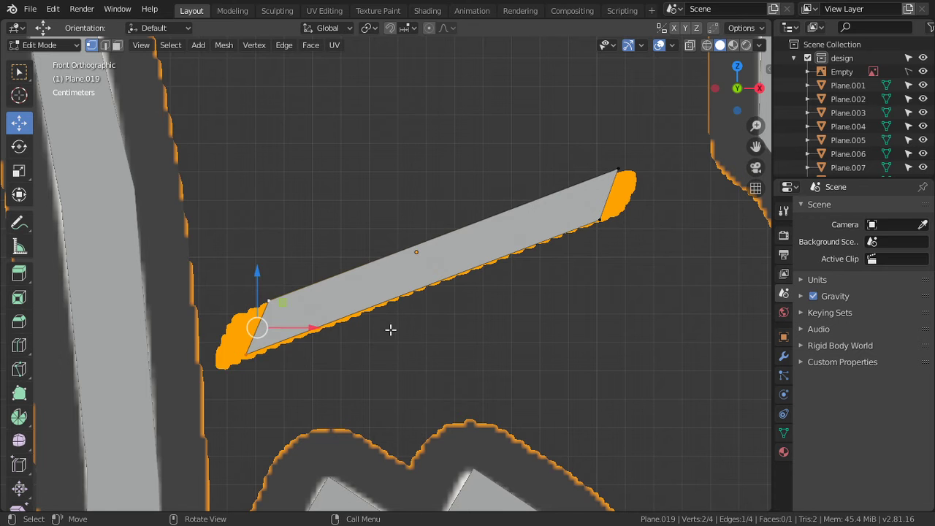
key(g)
click(195, 394)
Widen Plane.019's right end and move it over the reference mark, then exit Edit Mode
click(603, 222)
key(s)
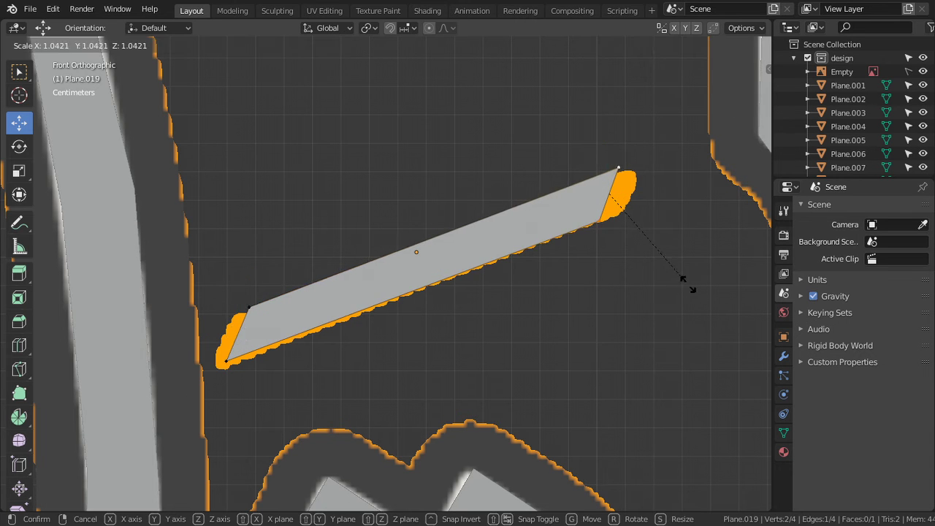
click(618, 247)
key(g)
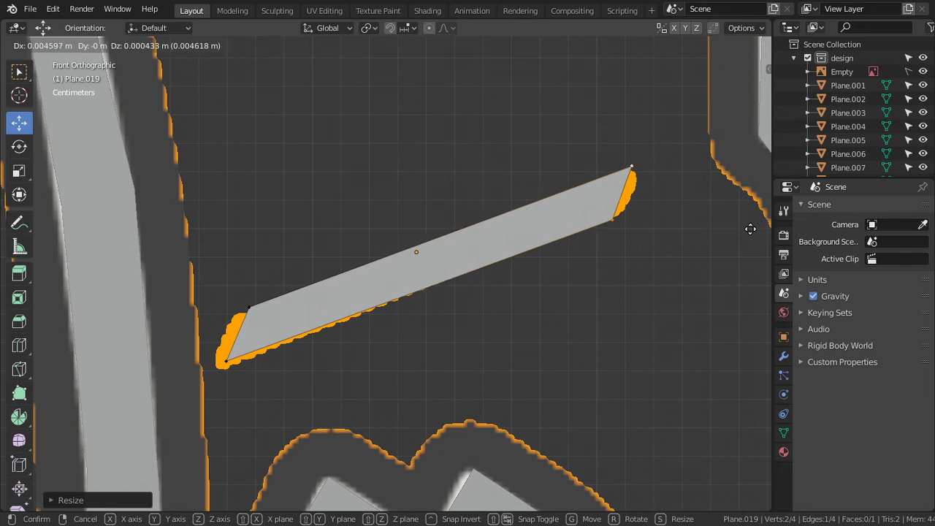
click(752, 230)
scroll(555, 254, down, 10)
key(Tab)
scroll(555, 254, down, 5)
mouse_move(552, 271)
shift+middle_down()
mouse_move(378, 277)
mouse_move(285, 264)
shift+middle_up()
scroll(377, 277, up, 2)
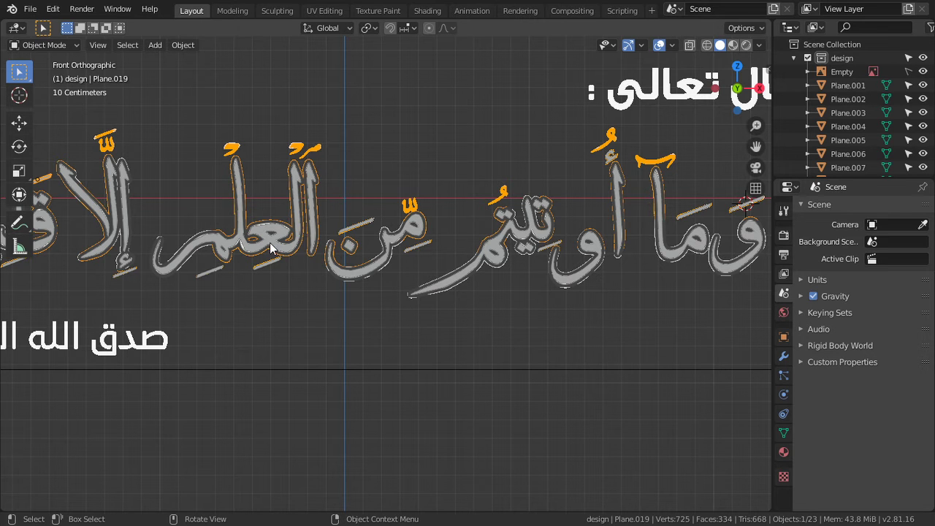
Hide the reference image from the Outliner and switch to front view
scroll(326, 261, down, 5)
middle_drag(482, 284, 431, 301)
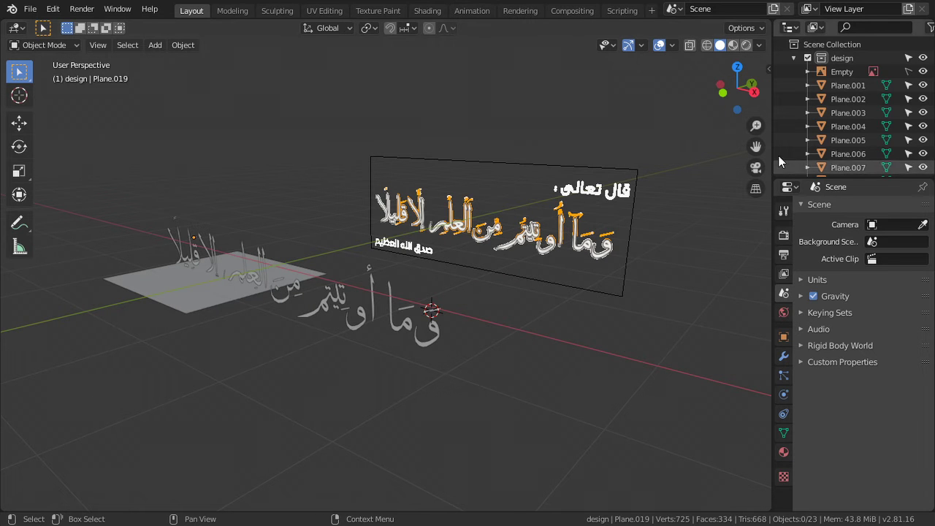
scroll(840, 117, down, 5)
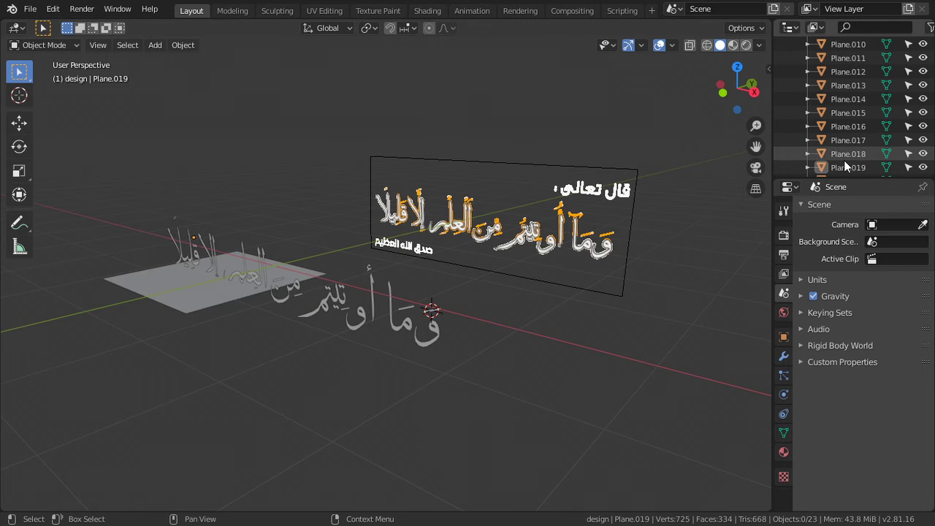
scroll(844, 160, up, 5)
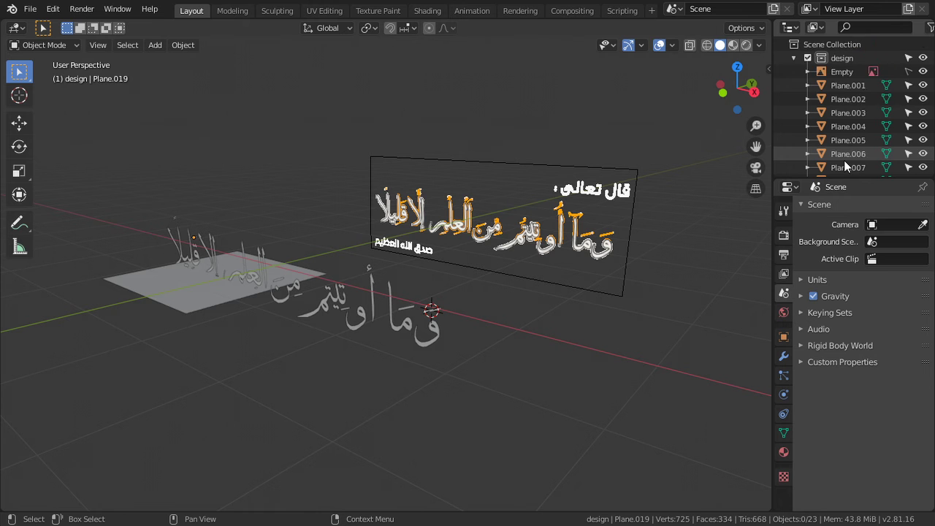
click(922, 72)
scroll(390, 266, down, 3)
key(KP_1)
Delete the stray flat square plane Plane.009, leaving the calligraphy selected
click(400, 271)
mouse_move(400, 270)
middle_down()
mouse_move(360, 333)
mouse_move(343, 291)
middle_up()
click(336, 276)
key(x)
click(345, 260)
key(KP_1)
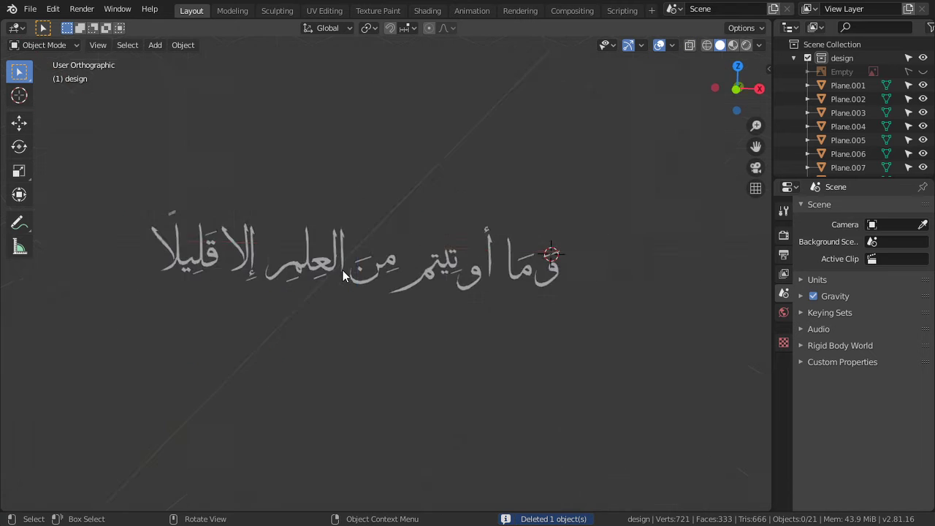
ctrl+scroll(555, 270, up, 3)
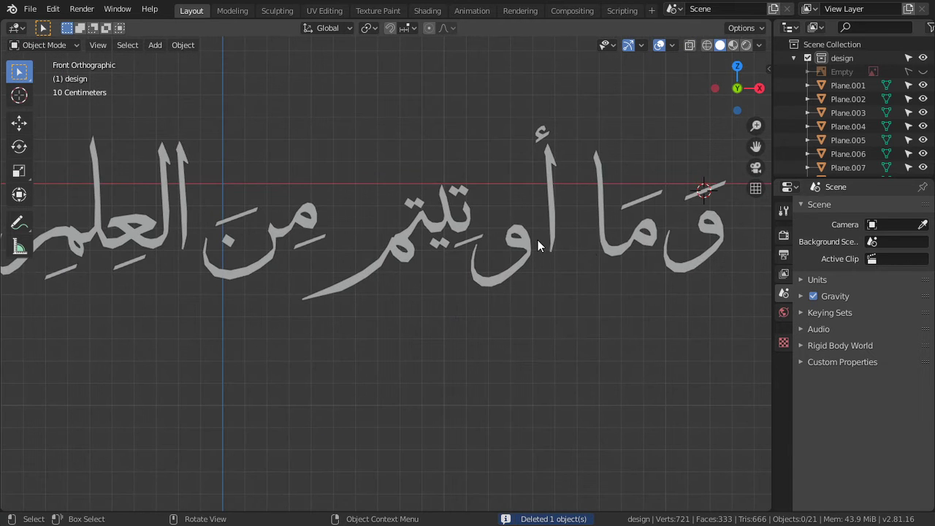
click(615, 247)
scroll(584, 263, down, 2)
mouse_move(561, 279)
middle_down()
mouse_move(476, 332)
mouse_move(457, 334)
mouse_move(391, 299)
mouse_move(337, 308)
mouse_move(407, 284)
middle_up()
Select all lettering vertices and scale them to 0 on Y to flatten the mesh
key(Tab)
key(a)
middle_drag(446, 297, 452, 340)
key(KP_7)
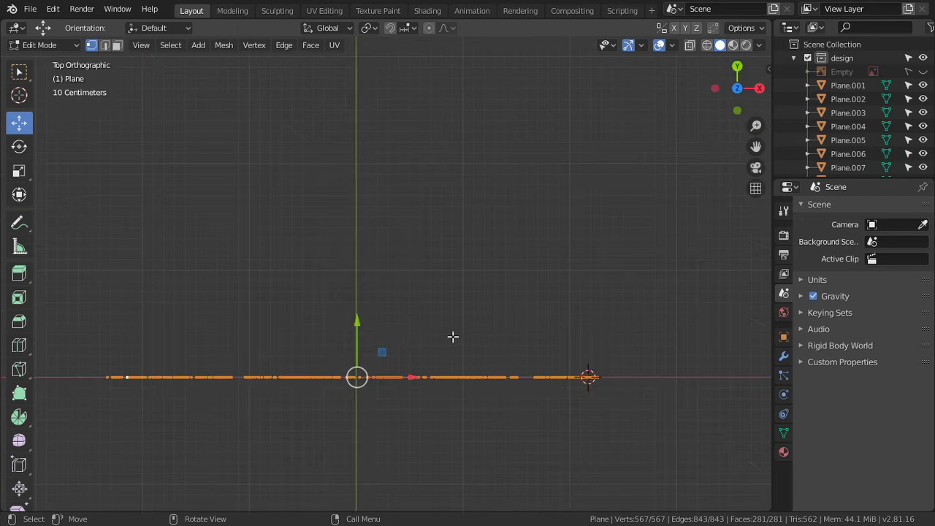
key(s)
key(y)
key(0)
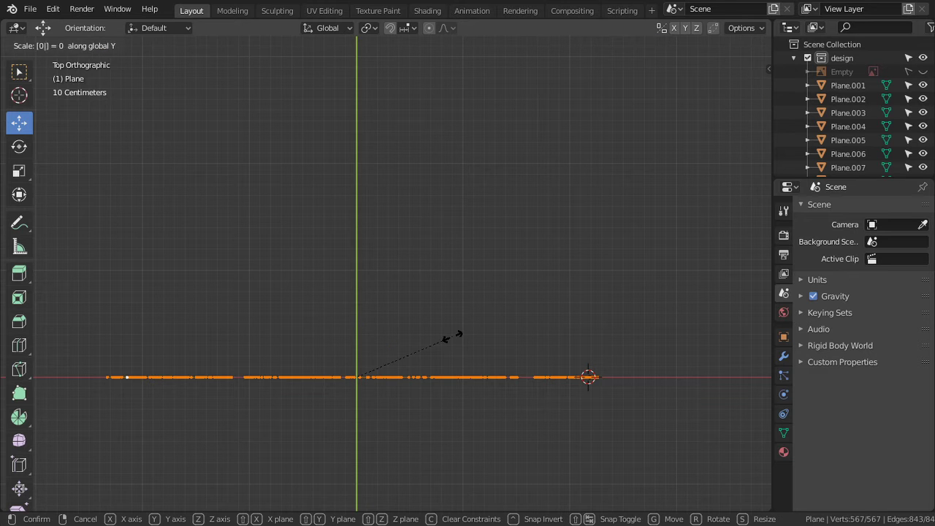
key(Return)
Extrude the flattened lettering 0.14 along Y and return to Object Mode
key(e)
key(y)
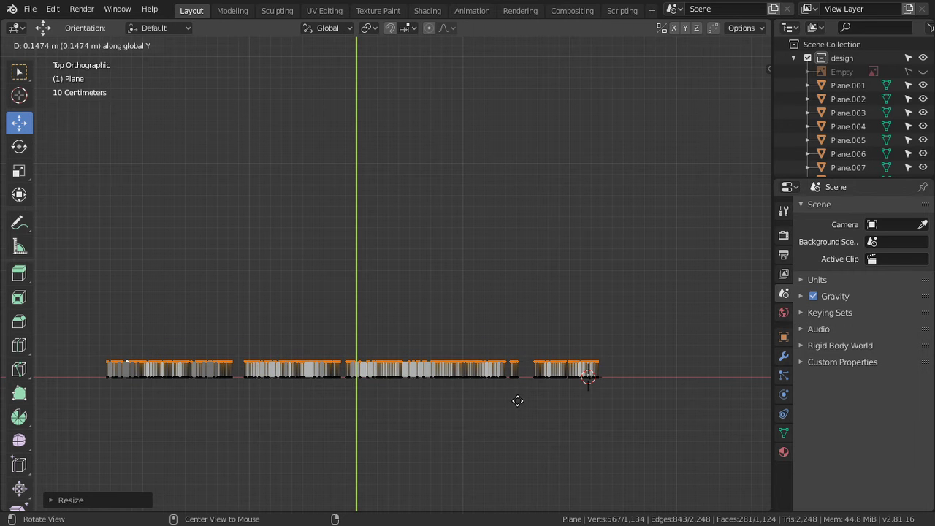
text(.14)
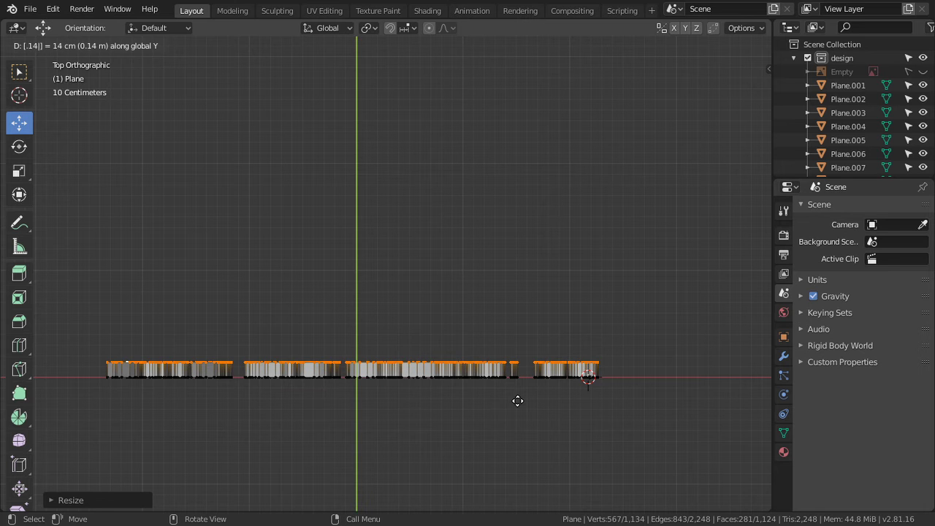
key(Return)
key(Tab)
mouse_move(517, 400)
middle_down()
mouse_move(482, 340)
mouse_move(424, 300)
middle_up()
Cancel an accidental Y scale and switch to top-down view
scroll(424, 299, up, 3)
scroll(423, 299, up, 2)
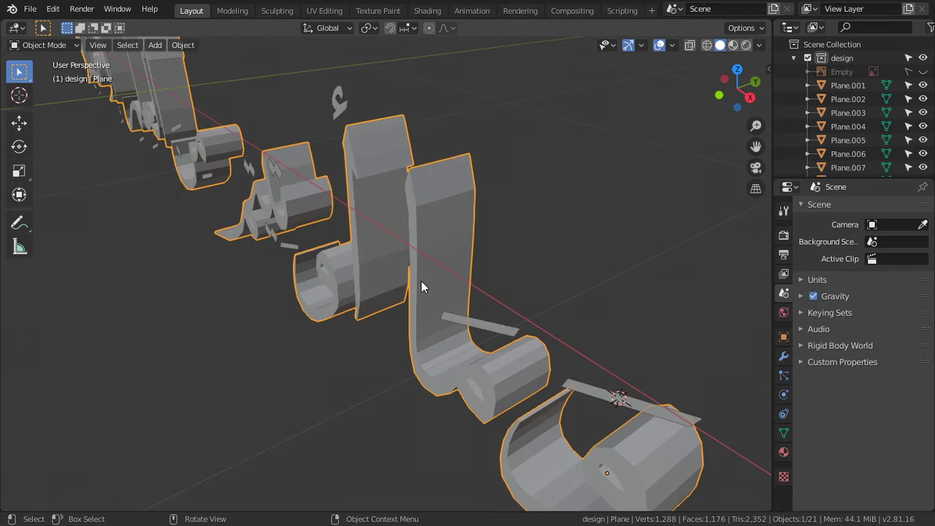
text(sy.)
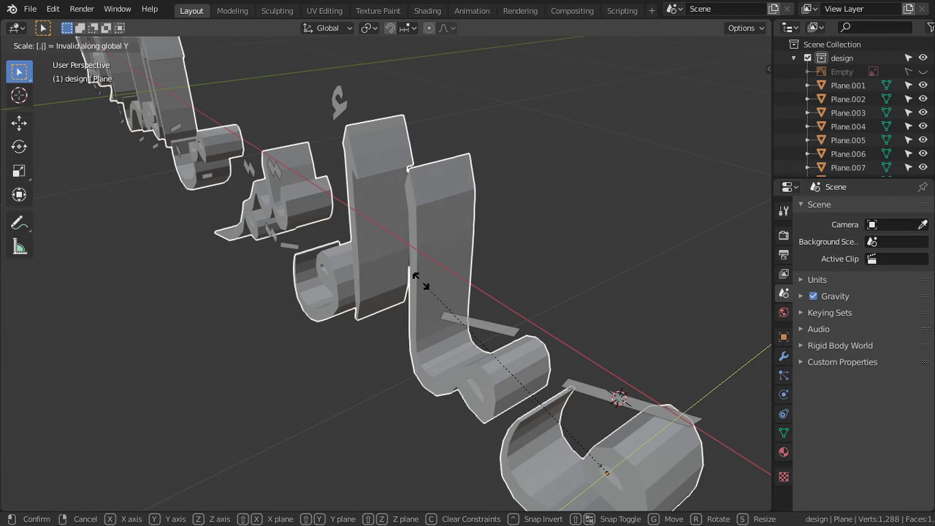
key(Escape)
key(KP_7)
In Edit Mode, move the lettering mesh along the Y axis
key(Tab)
shift+middle_drag(430, 372, 442, 311)
scroll(428, 343, up, 2)
shift+middle_drag(428, 342, 487, 292)
scroll(487, 293, up, 1)
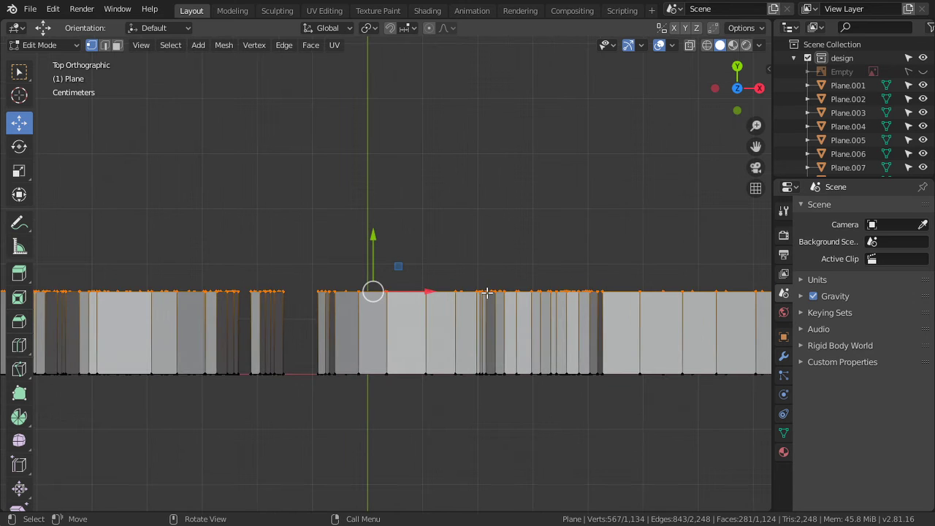
key(g)
key(y)
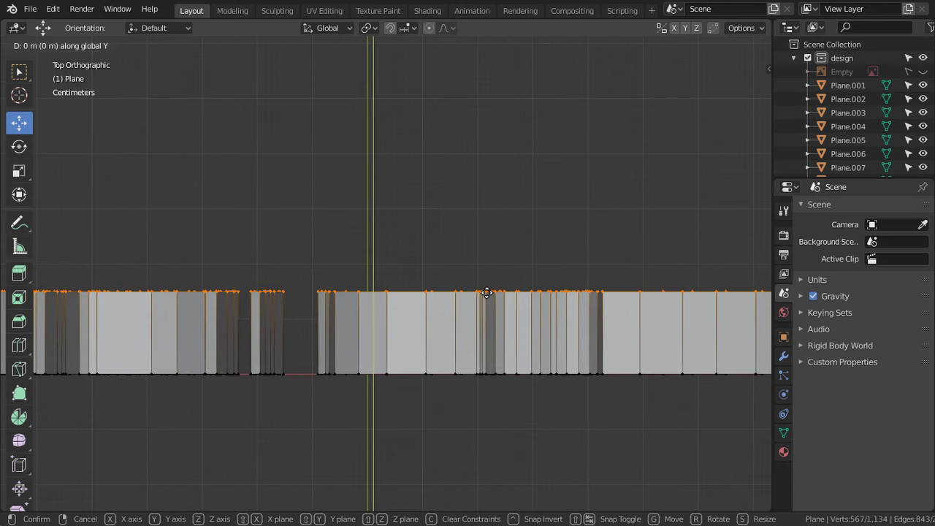
click(486, 293)
key(Tab)
Loop cut two edge loops across one letter's extruded side, bringing up modifier settings
mouse_move(493, 304)
middle_down()
mouse_move(444, 306)
mouse_move(369, 283)
mouse_move(458, 314)
mouse_move(438, 324)
middle_up()
key(Tab)
scroll(438, 324, up, 4)
key(ctrl+r)
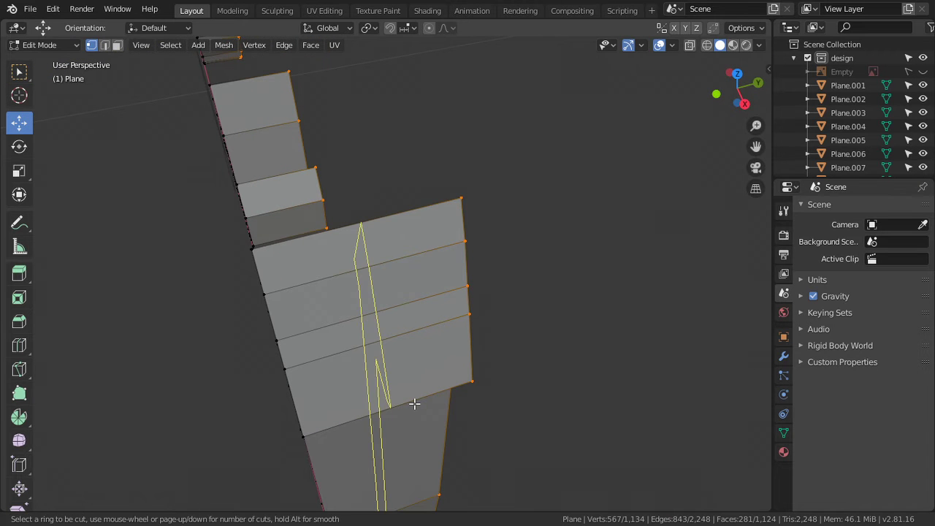
click(414, 398)
click(467, 322)
key(ctrl+r)
click(374, 430)
click(355, 482)
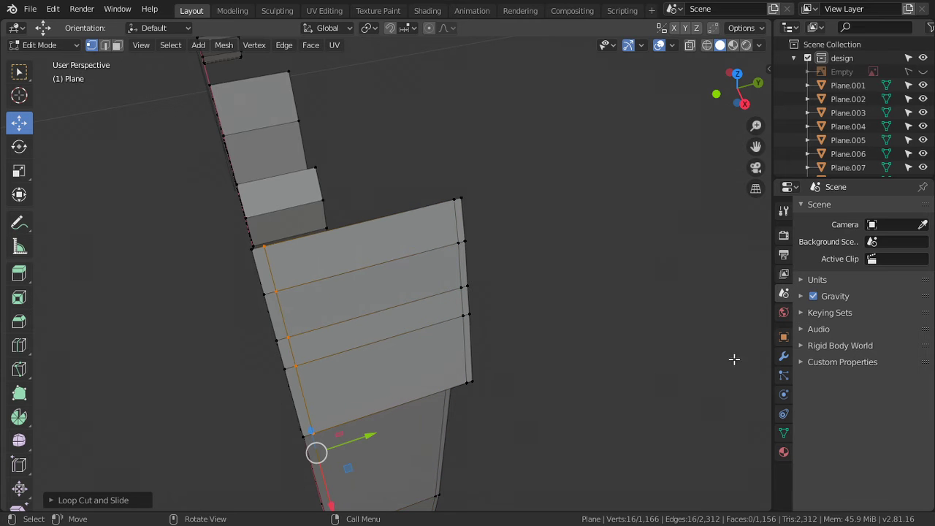
click(784, 358)
Add a Catmull-Clark Subdivision Surface modifier (viewport 1, render 2) to the lettering
click(833, 208)
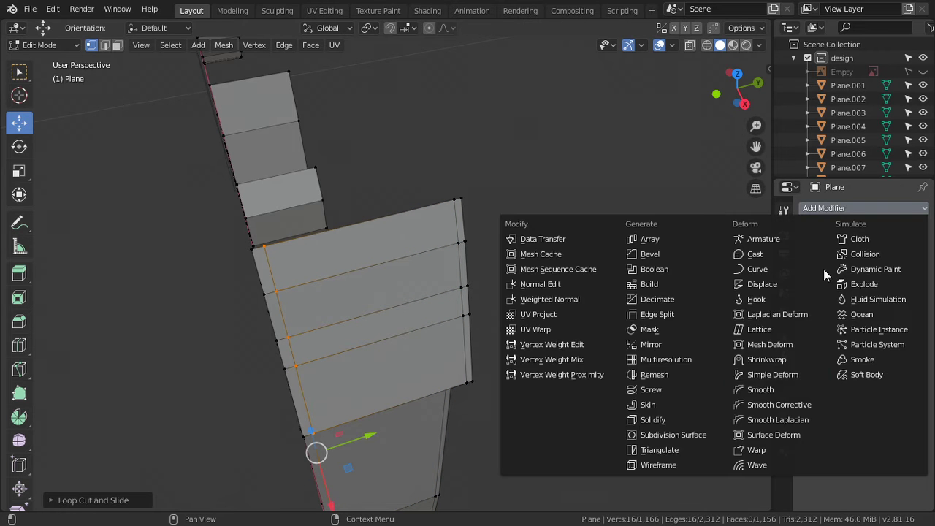
click(676, 434)
scroll(419, 344, down, 5)
key(Tab)
middle_drag(444, 355, 488, 292)
Select the calligraphy lettering object and re-enter Edit Mode
click(488, 235)
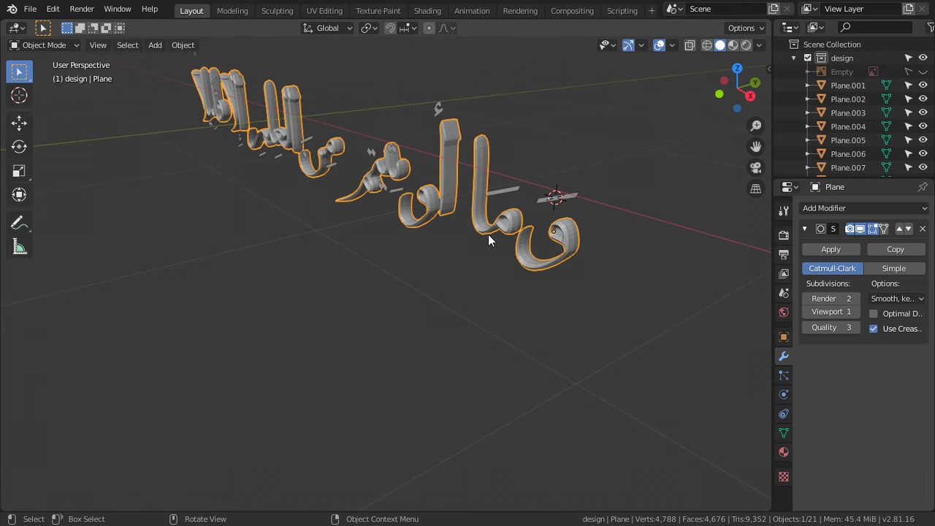
shift+middle_drag(670, 232, 670, 232)
key(Tab)
middle_drag(476, 314, 463, 328)
Cut a first edge loop down the rounded letter stroke
key(Tab)
key(Tab)
scroll(468, 328, up, 5)
scroll(468, 328, down, 5)
middle_drag(468, 328, 447, 331)
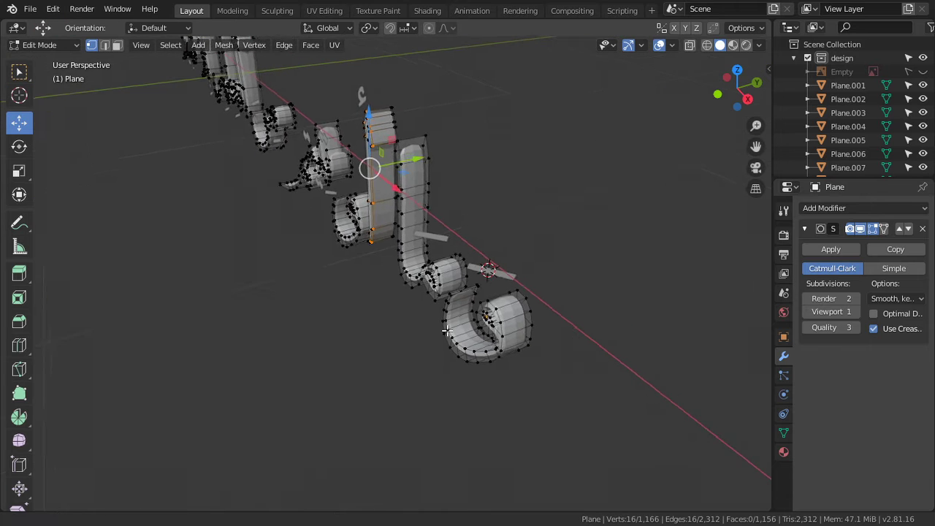
scroll(447, 331, up, 3)
scroll(446, 329, up, 2)
ctrl+click(463, 324)
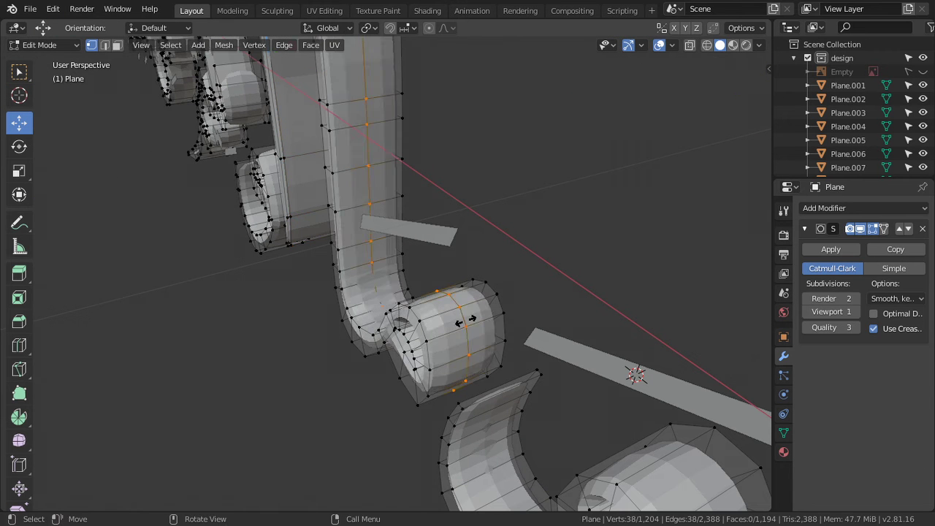
key(ctrl+r)
click(464, 324)
Add two more edge loops along the letter and its lower curved piece
click(418, 238)
key(ctrl+r)
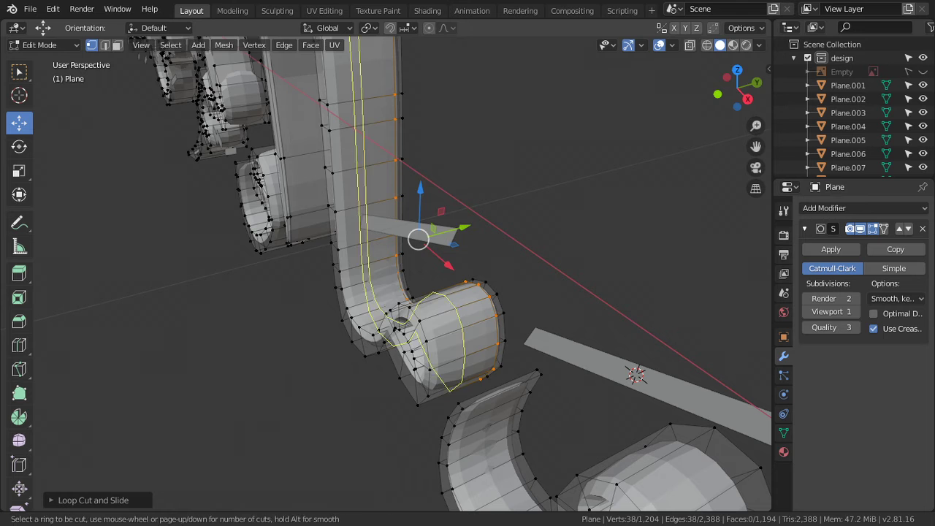
click(451, 370)
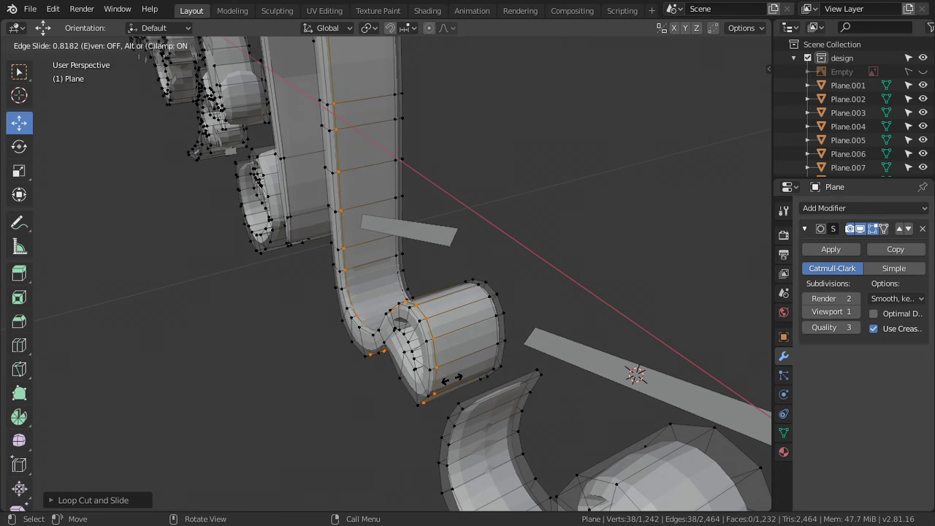
click(451, 376)
key(ctrl+r)
click(480, 400)
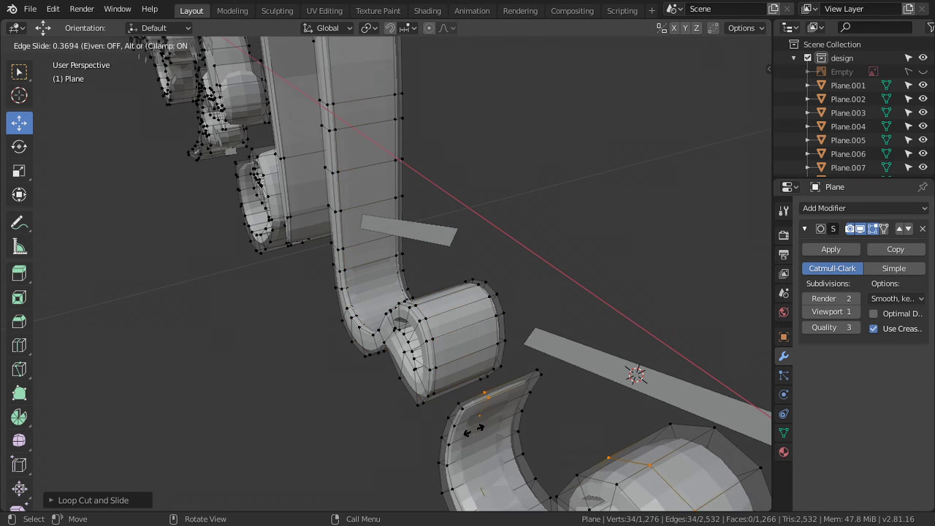
click(475, 469)
Cut two further edge loops into the letter at a closer zoom
scroll(474, 438, down, 5)
key(Tab)
scroll(462, 305, down, 3)
scroll(420, 265, up, 4)
scroll(428, 255, up, 2)
scroll(438, 307, up, 4)
key(Tab)
scroll(464, 340, up, 2)
middle_drag(464, 340, 471, 285)
key(ctrl+r)
click(470, 284)
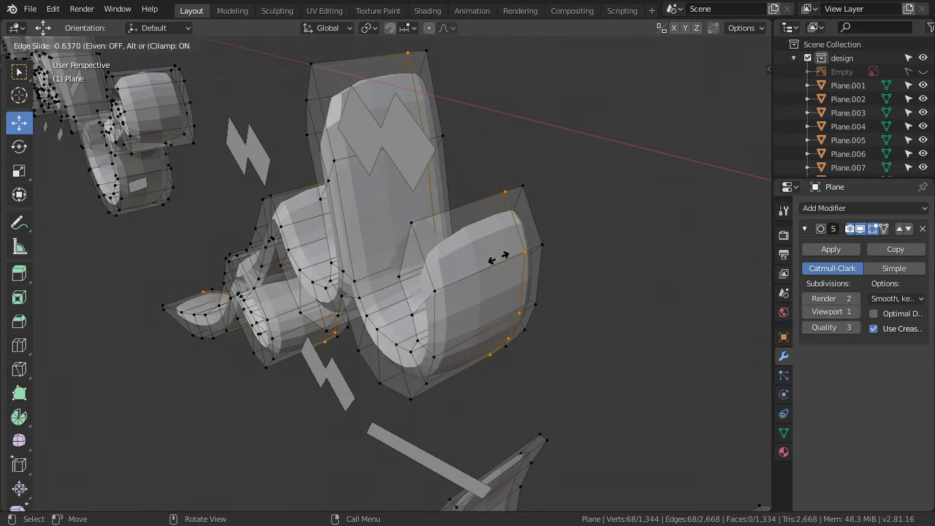
click(500, 250)
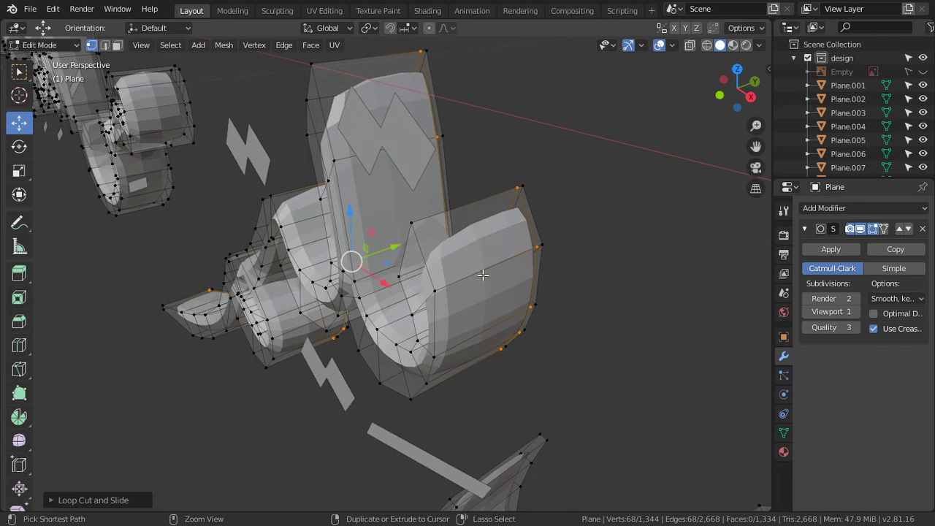
key(ctrl+r)
click(482, 292)
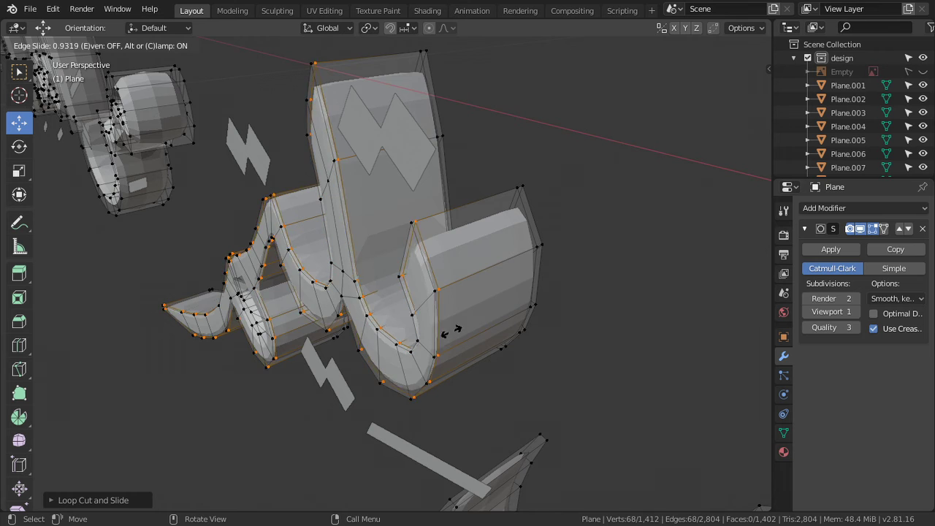
click(442, 339)
Add two edge loops near the cylinder stroke's end, then return to Object Mode with Select Box
scroll(438, 328, down, 4)
middle_drag(439, 328, 418, 315)
scroll(418, 316, up, 3)
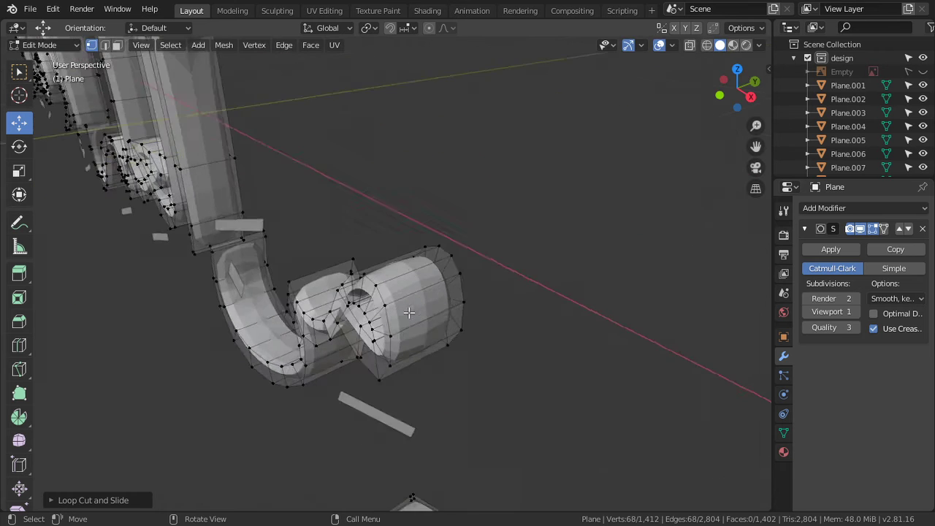
scroll(418, 316, up, 3)
key(ctrl+r)
click(489, 277)
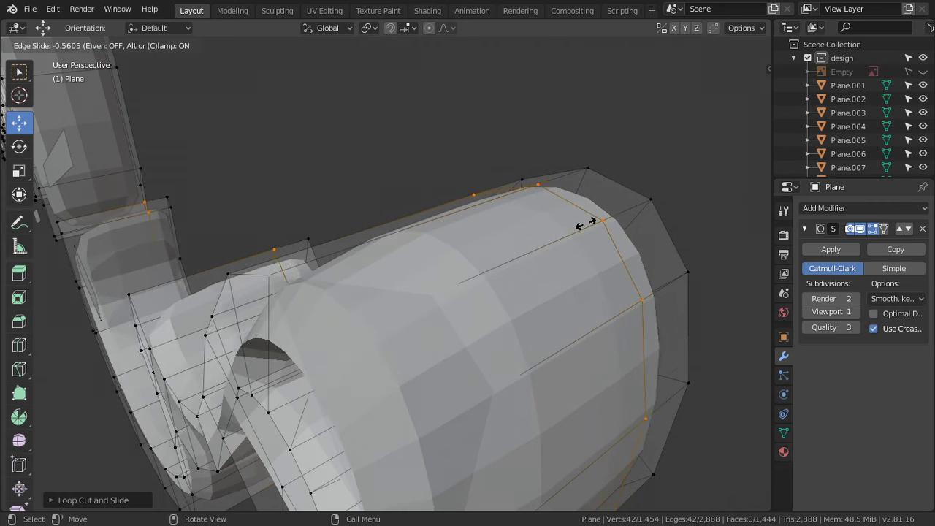
click(553, 241)
key(ctrl+r)
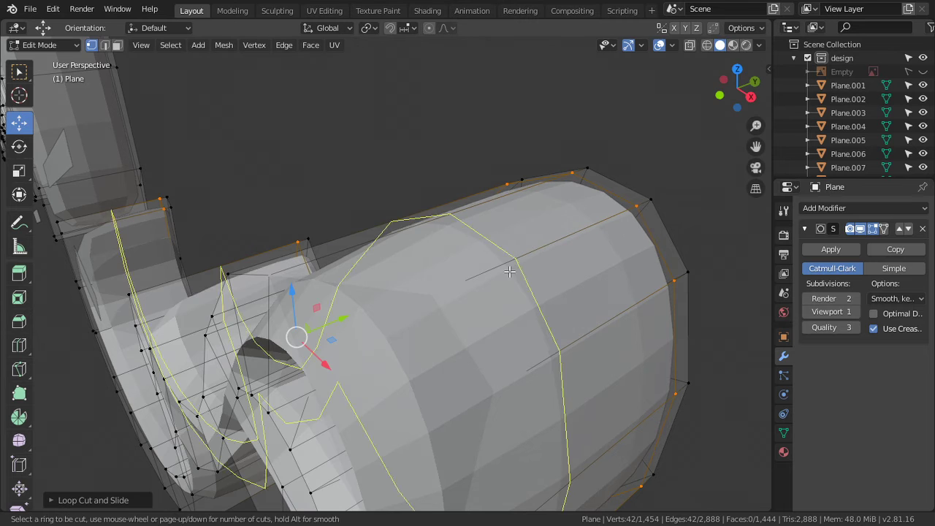
click(512, 268)
click(411, 373)
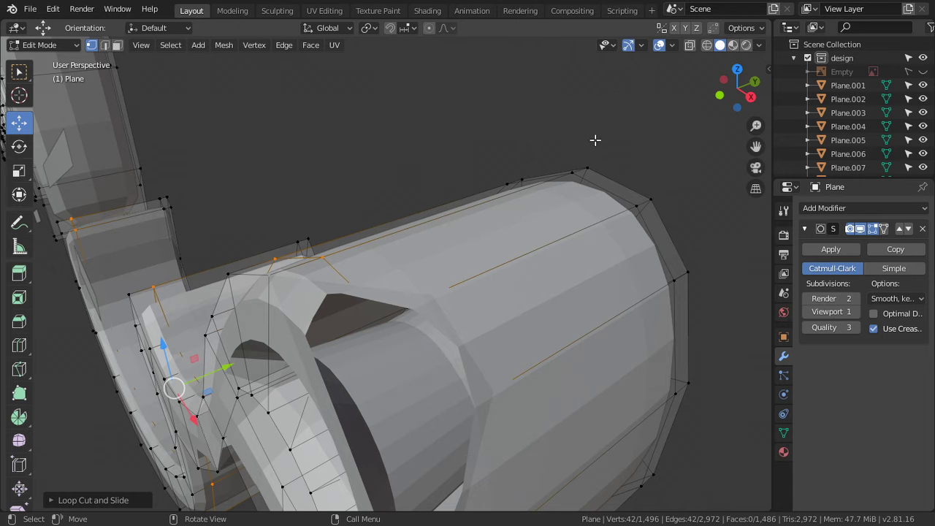
click(19, 71)
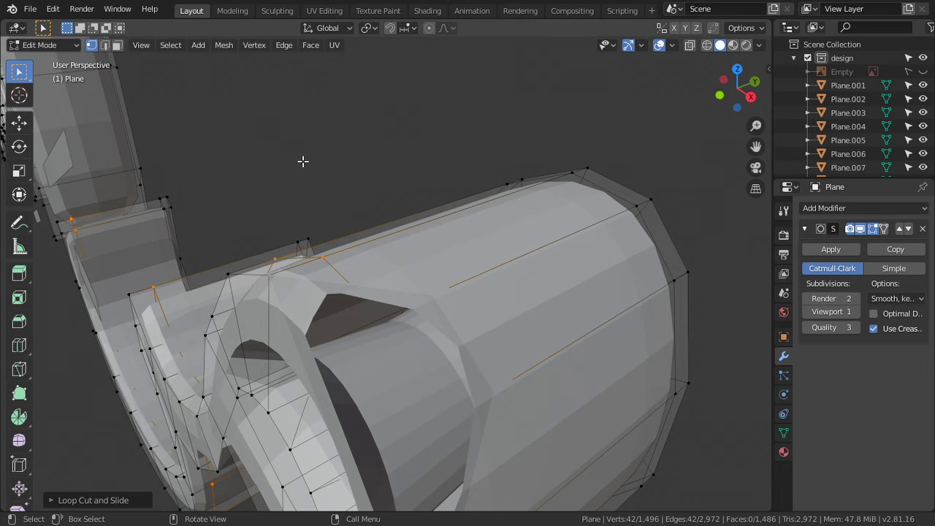
key(Tab)
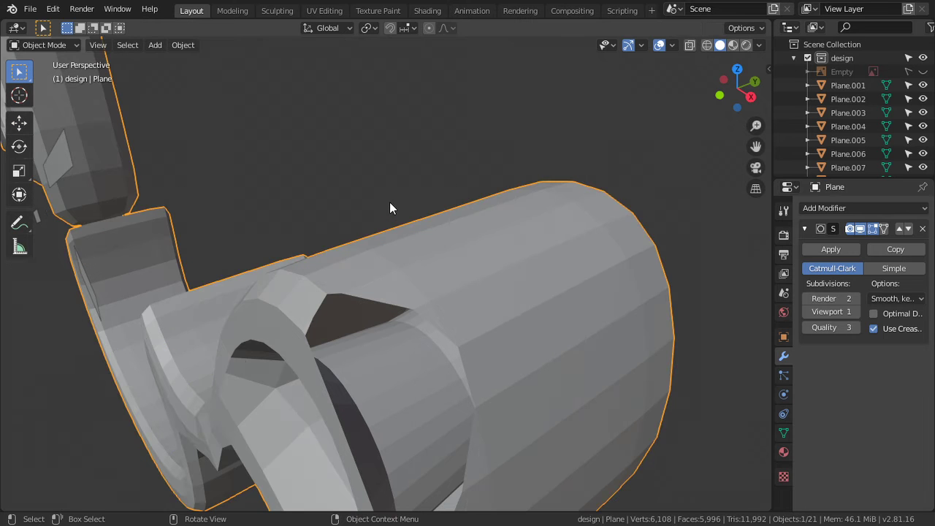
Set the viewport Clip Start to 0.001 m and re-enter Edit Mode
key(n)
click(763, 121)
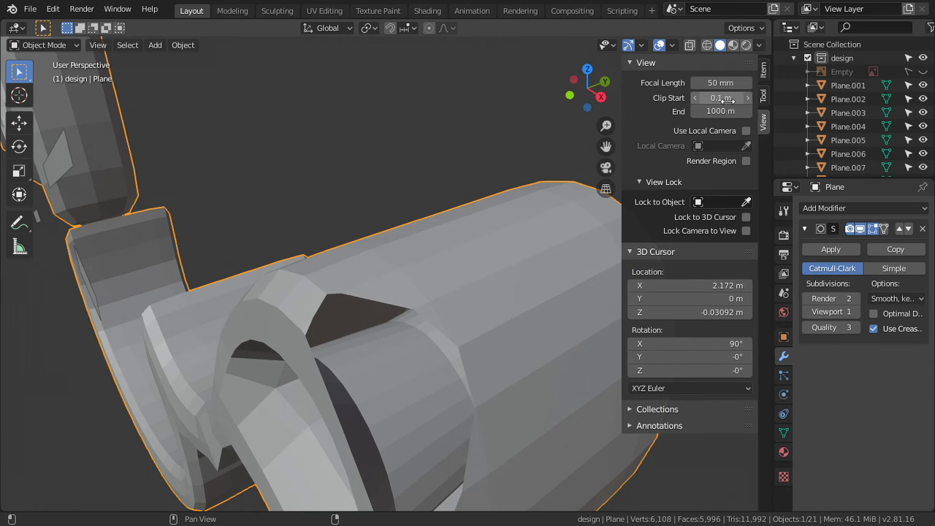
key(Return)
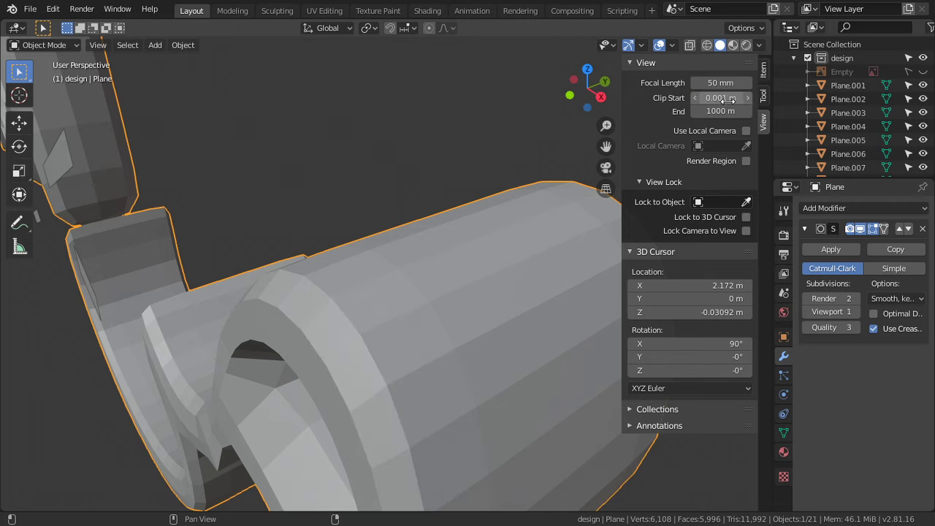
key(n)
key(Tab)
scroll(524, 263, down, 5)
scroll(406, 280, up, 2)
scroll(405, 280, up, 2)
Add two slid edge loops across the tall letter stroke
middle_drag(405, 280, 424, 286)
key(ctrl+r)
click(426, 281)
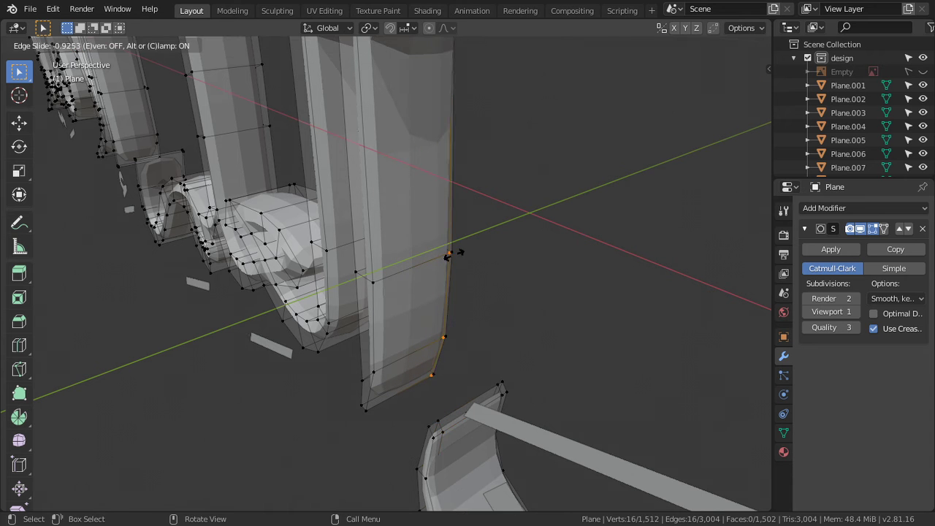
click(449, 252)
key(ctrl+r)
click(369, 274)
click(335, 278)
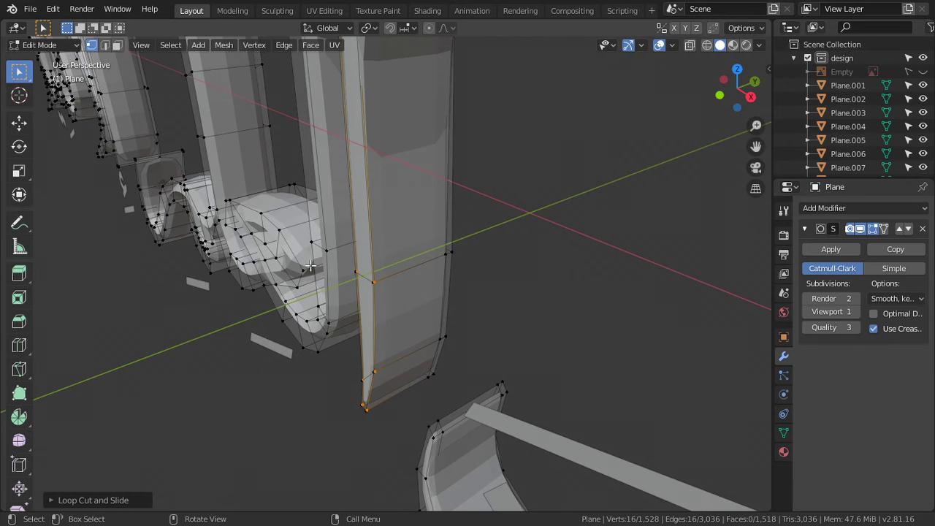
Add a loop on the J-shaped stroke and another on the tall stroke
middle_drag(335, 278, 395, 265)
key(ctrl+r)
click(395, 265)
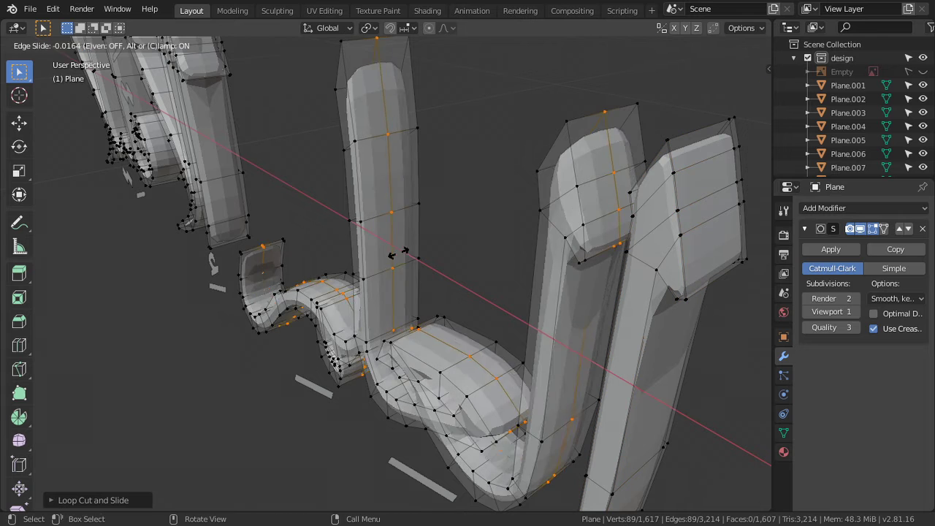
click(404, 247)
key(ctrl+r)
click(391, 282)
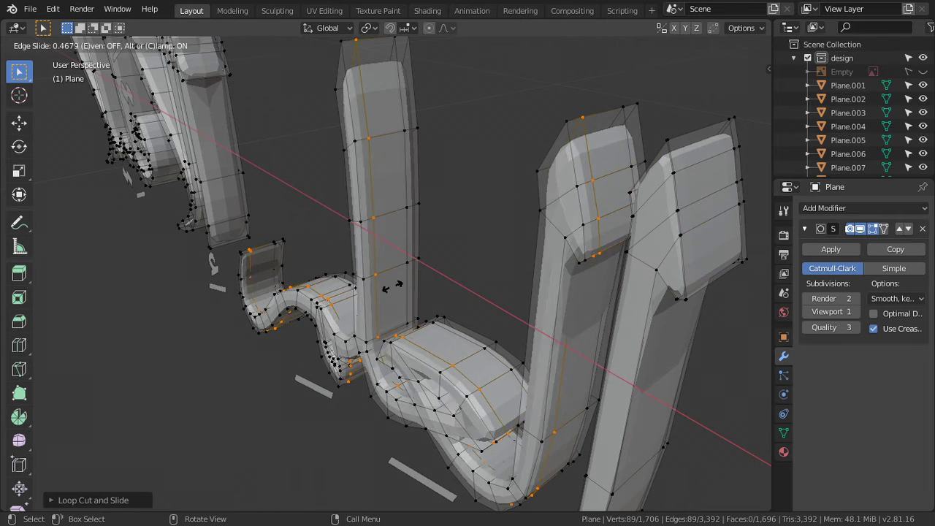
click(409, 307)
Add three edge loops on the right stroke, one near its top
middle_drag(409, 307, 474, 341)
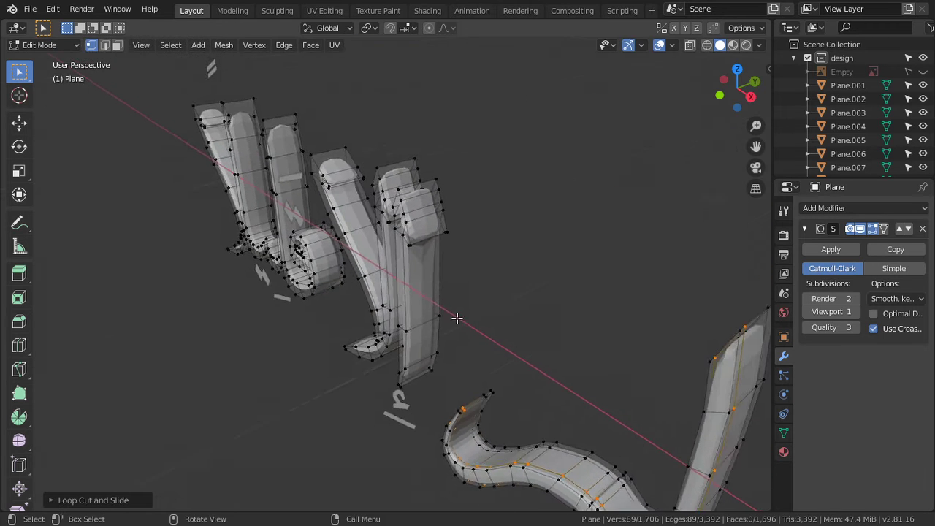
scroll(474, 341, up, 2)
key(ctrl+r)
click(455, 232)
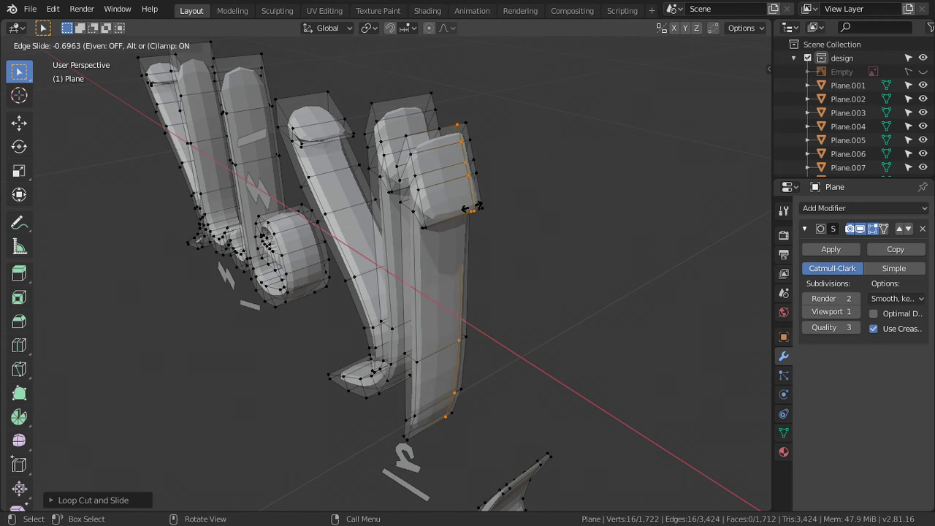
click(467, 211)
key(ctrl+r)
click(432, 216)
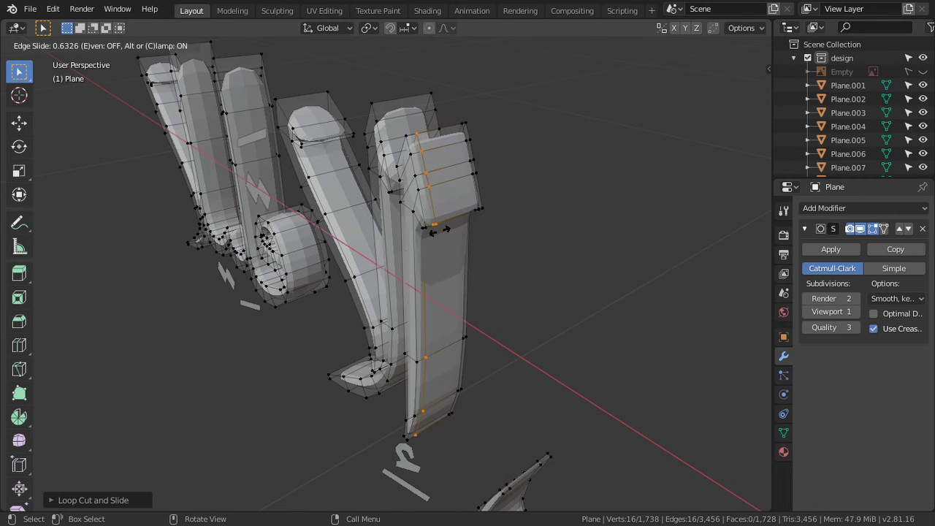
click(438, 232)
mouse_move(439, 233)
middle_down()
mouse_move(449, 217)
mouse_move(501, 309)
middle_up()
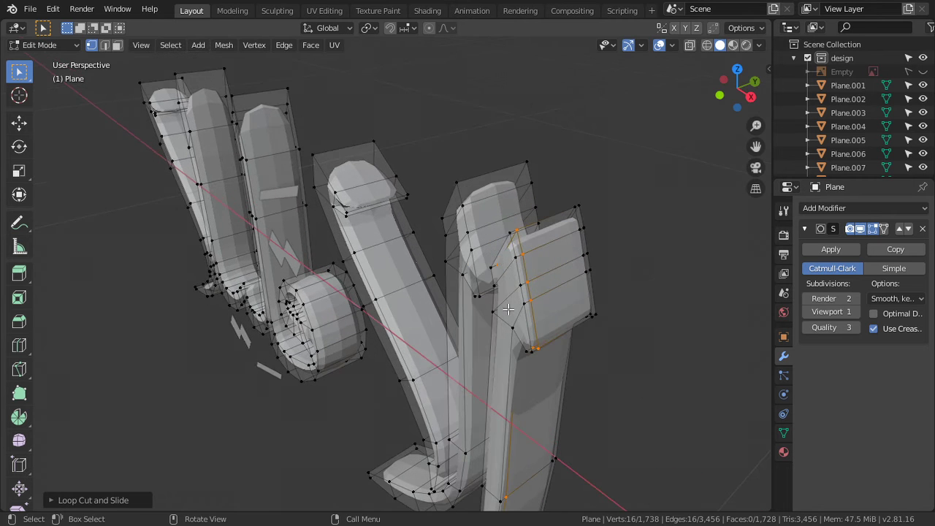
key(ctrl+r)
click(495, 181)
click(506, 158)
Add three edge loops along the middle stroke
key(ctrl+r)
click(488, 234)
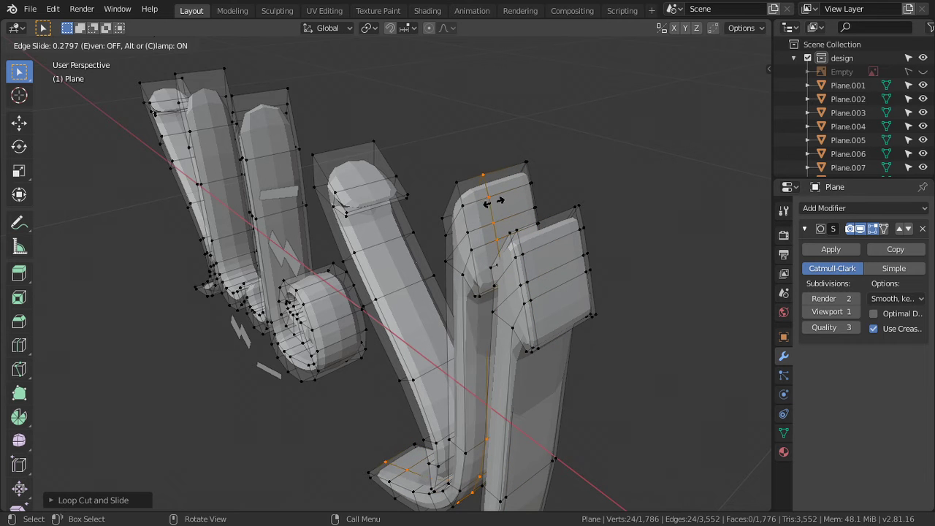
click(495, 272)
key(ctrl+r)
click(378, 195)
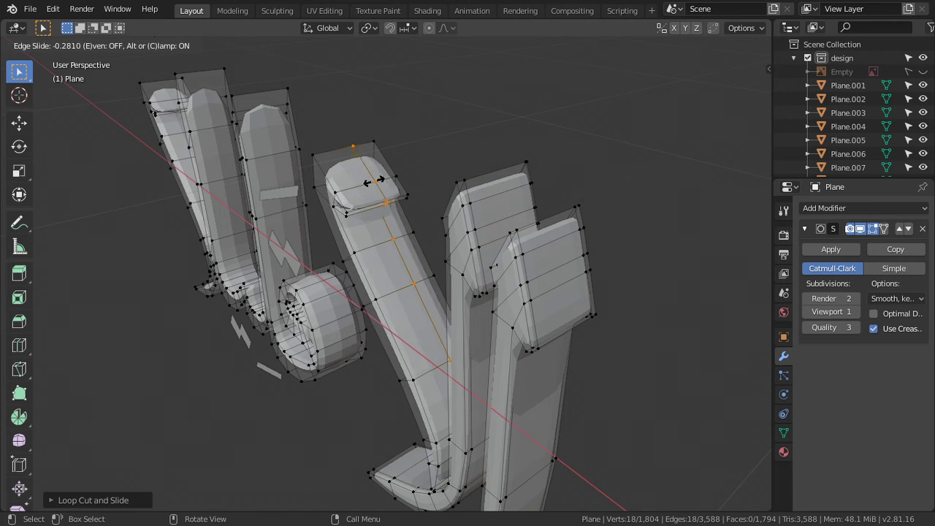
click(378, 176)
key(ctrl+r)
click(373, 201)
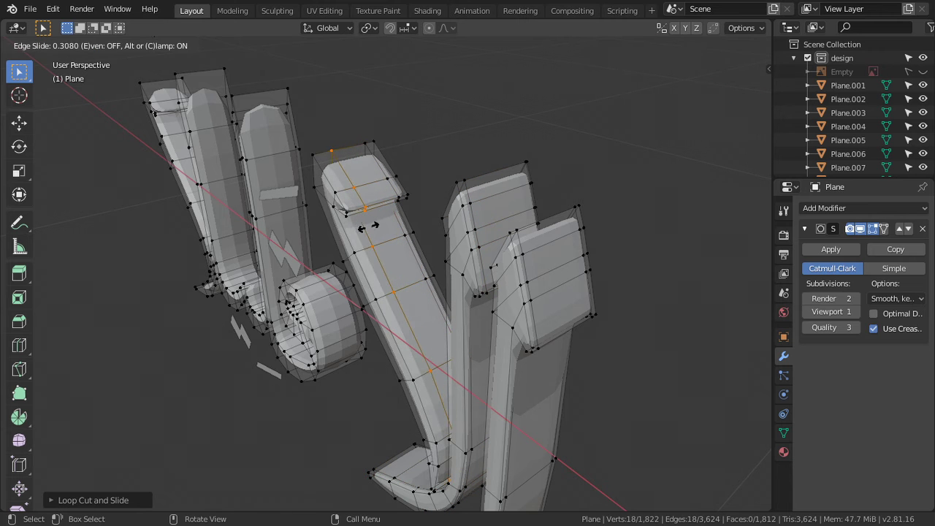
click(324, 223)
Add two edge loops along the left strokes
middle_drag(323, 224, 343, 155)
key(ctrl+r)
click(343, 155)
click(356, 137)
key(ctrl+r)
click(346, 155)
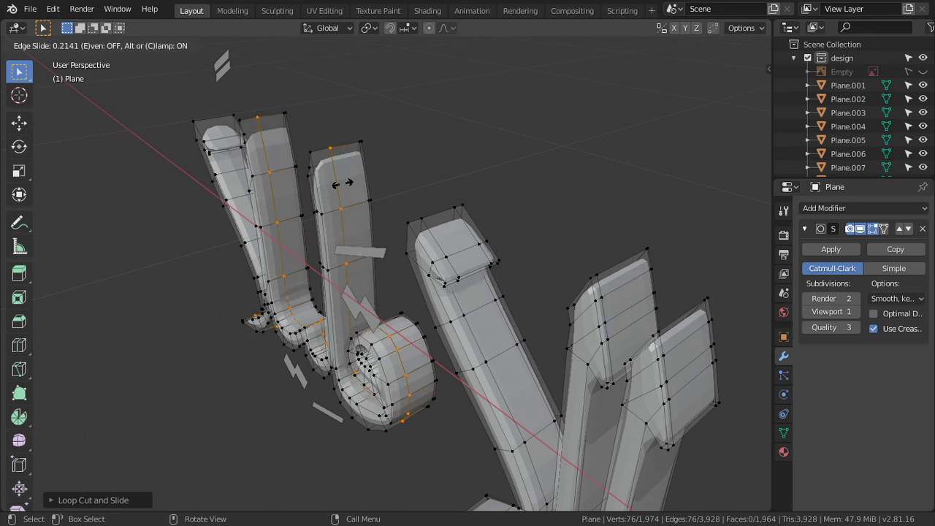
click(343, 224)
mouse_move(343, 224)
middle_down()
mouse_move(424, 326)
mouse_move(400, 242)
middle_up()
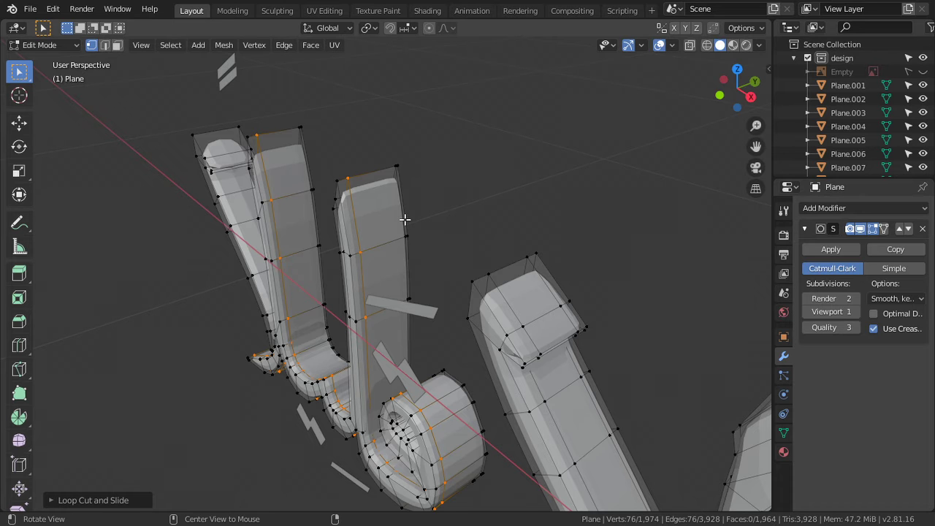
mouse_move(403, 235)
alt+mouse_down()
mouse_move(404, 247)
mouse_move(393, 235)
mouse_move(393, 206)
mouse_move(386, 251)
alt+mouse_up()
Inspect the whole lettering from front view and a low angle
key(Tab)
key(Tab)
scroll(489, 303, down, 2)
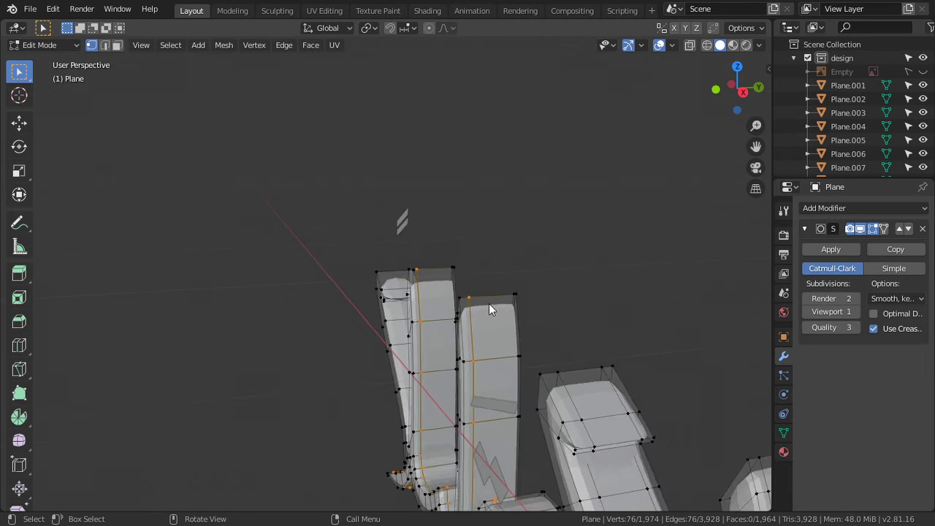
key(Tab)
scroll(486, 352, down, 3)
mouse_move(485, 352)
alt+mouse_down()
mouse_move(583, 350)
mouse_move(521, 378)
mouse_move(538, 376)
mouse_move(500, 363)
alt+mouse_up()
key(KP_1)
mouse_move(592, 371)
alt+mouse_down()
mouse_move(528, 432)
mouse_move(414, 292)
mouse_move(393, 286)
mouse_move(419, 260)
alt+mouse_up()
scroll(426, 272, up, 2)
Apply Shade Smooth to the calligraphy lettering
key(t)
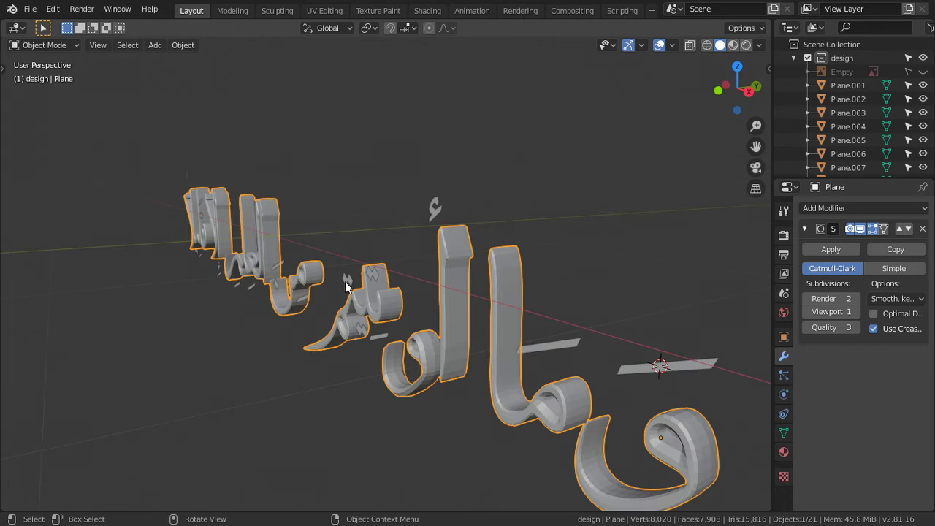
right_click(467, 268)
click(468, 267)
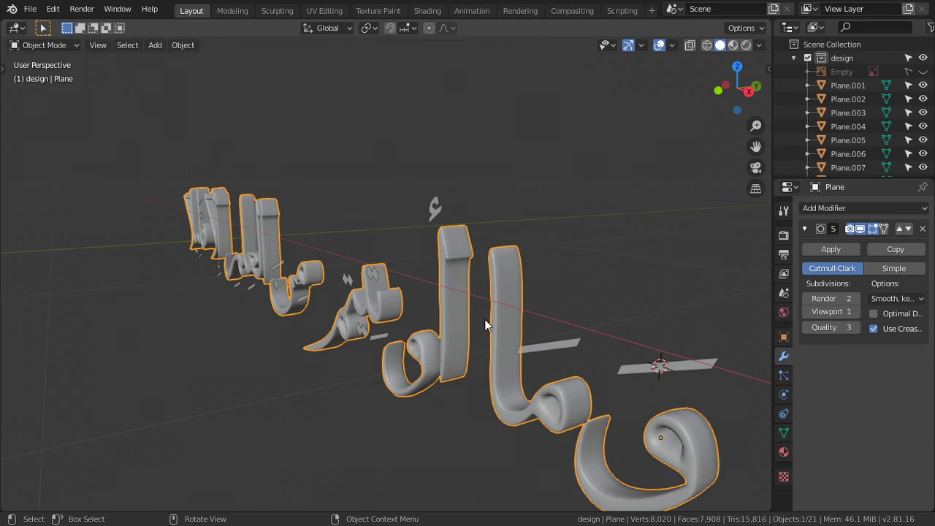
middle_drag(458, 329, 468, 285)
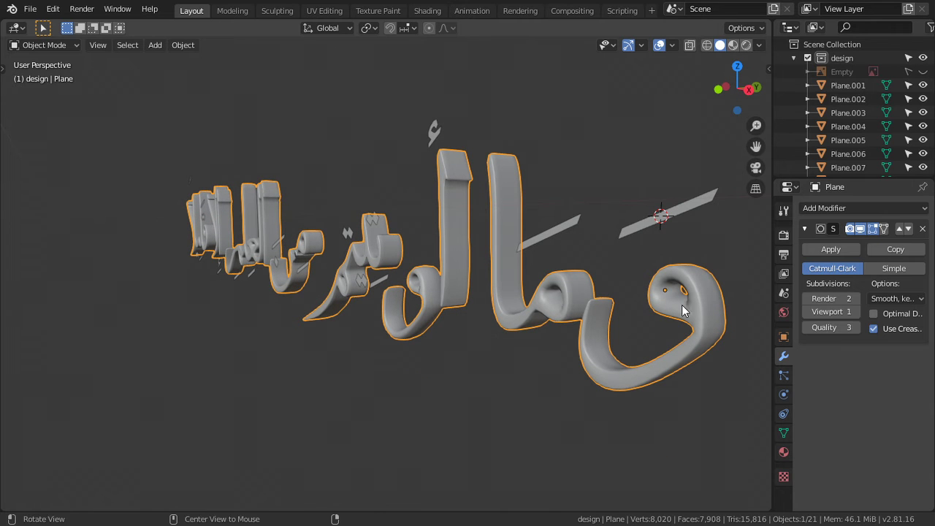
Set the Subdivision Surface modifier to viewport level 2 and render level 3
click(856, 311)
click(856, 298)
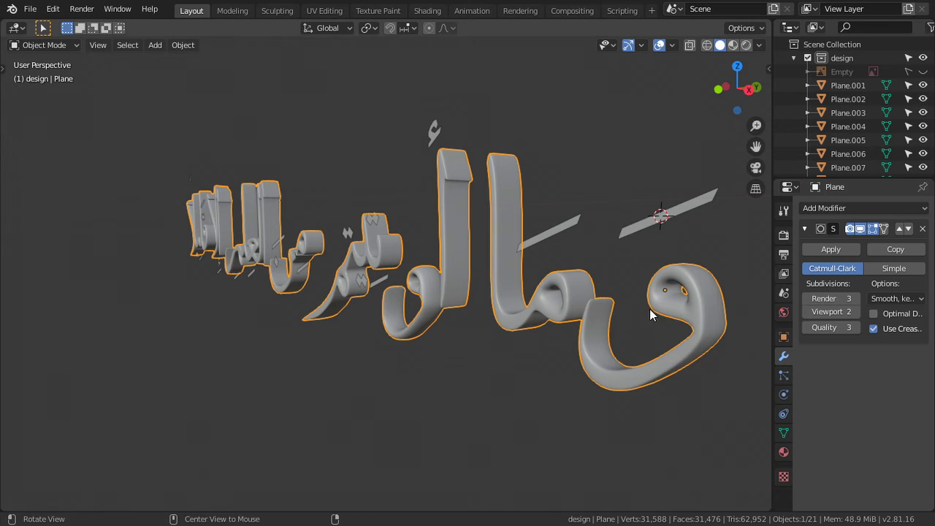
middle_drag(643, 307, 566, 300)
Select a small dash diacritic below the text from a near front-on view
key(Tab)
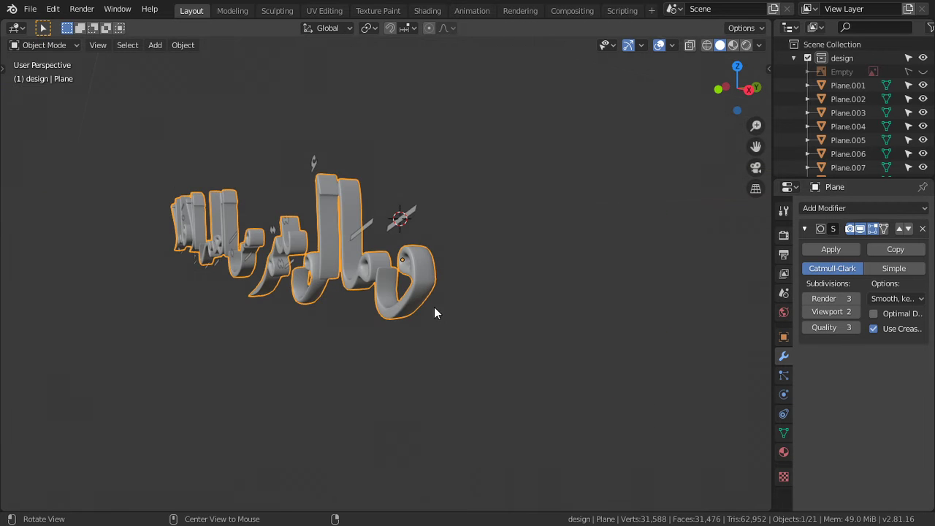
mouse_move(381, 311)
middle_down()
mouse_move(494, 306)
mouse_move(430, 321)
middle_up()
scroll(430, 321, up, 4)
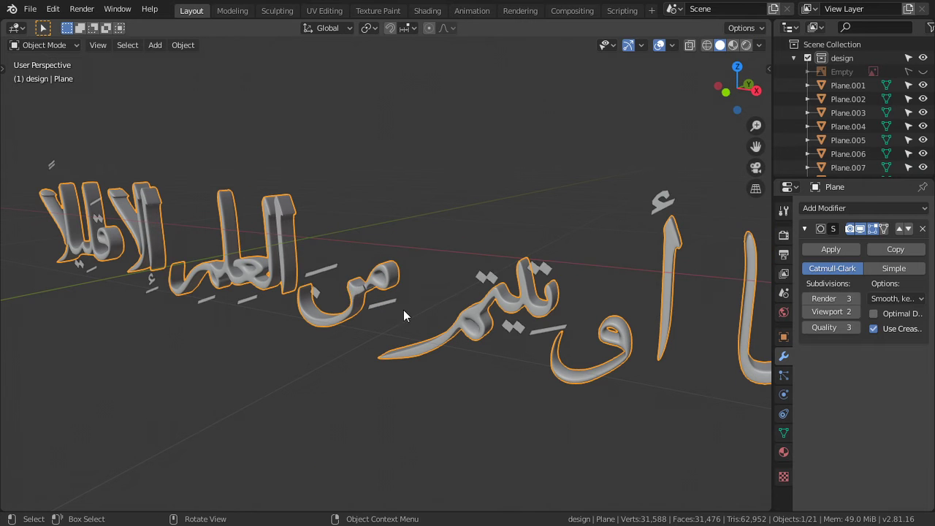
click(331, 276)
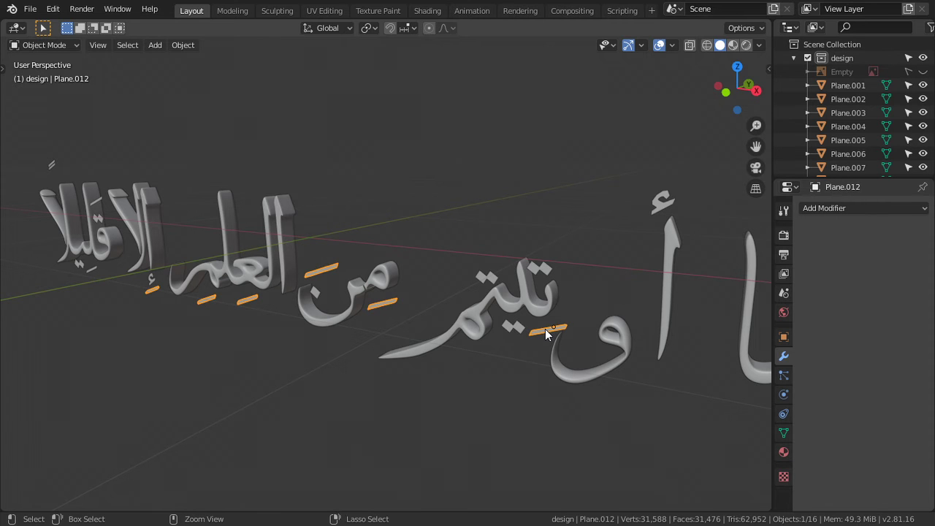
Add another dash diacritic to the selection and join the dashes into one object
shift+middle_drag(545, 329, 380, 273)
click(376, 275)
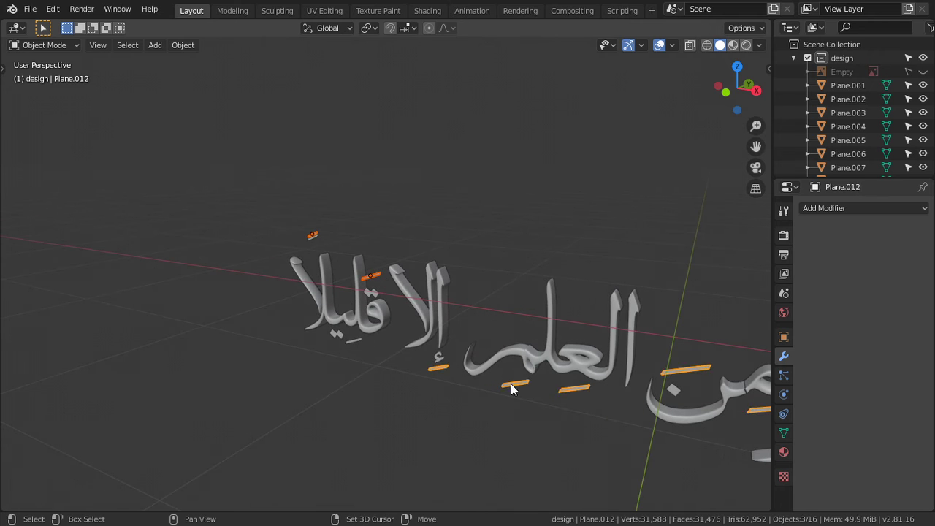
scroll(510, 386, down, 5)
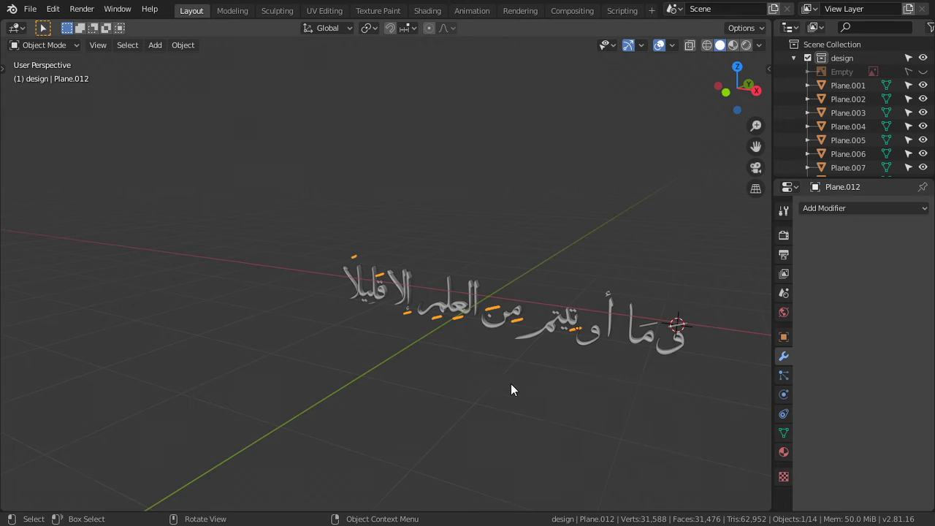
scroll(454, 358, up, 2)
scroll(453, 358, up, 3)
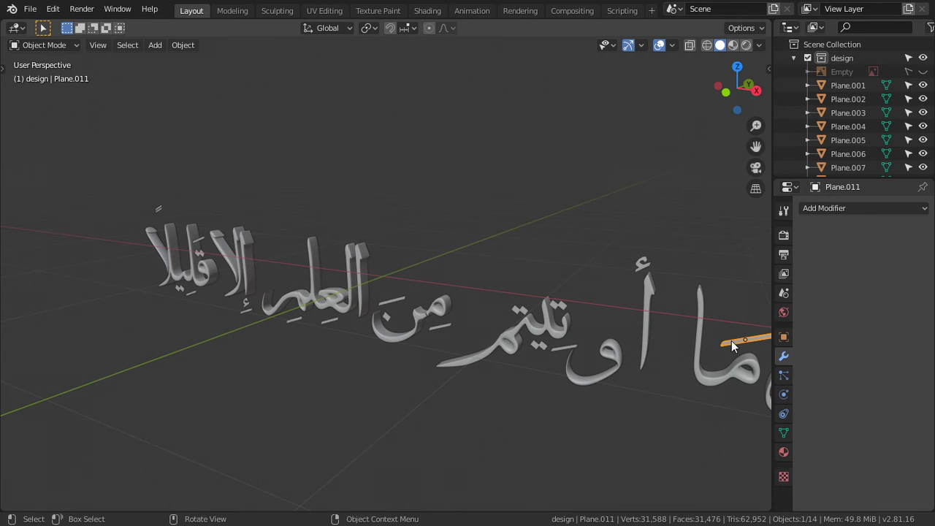
key(ctrl+j)
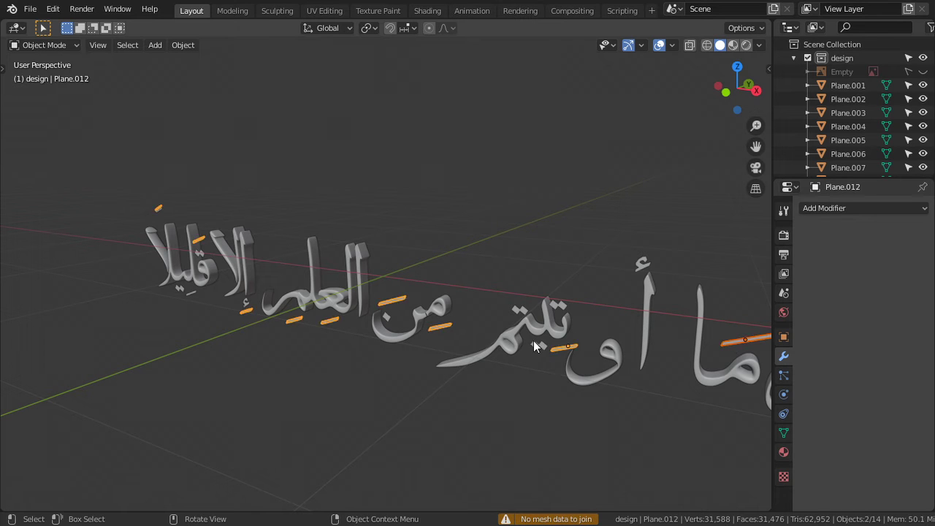
In Edit Mode, select all the marks' vertices and move them 3 cm along Y
key(Tab)
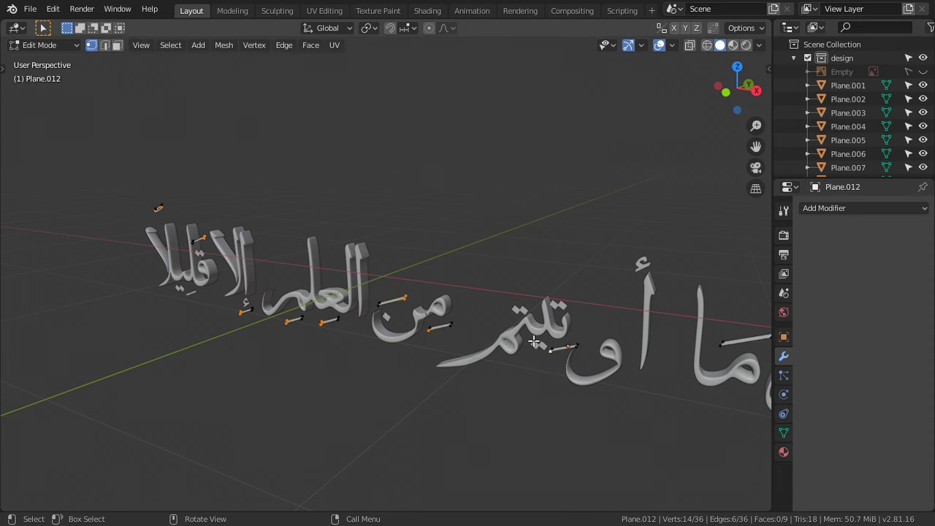
key(Tab)
scroll(533, 343, down, 3)
key(Tab)
mouse_move(534, 344)
middle_down()
mouse_move(475, 367)
mouse_move(478, 298)
middle_up()
scroll(486, 314, up, 2)
key(a)
text(a)
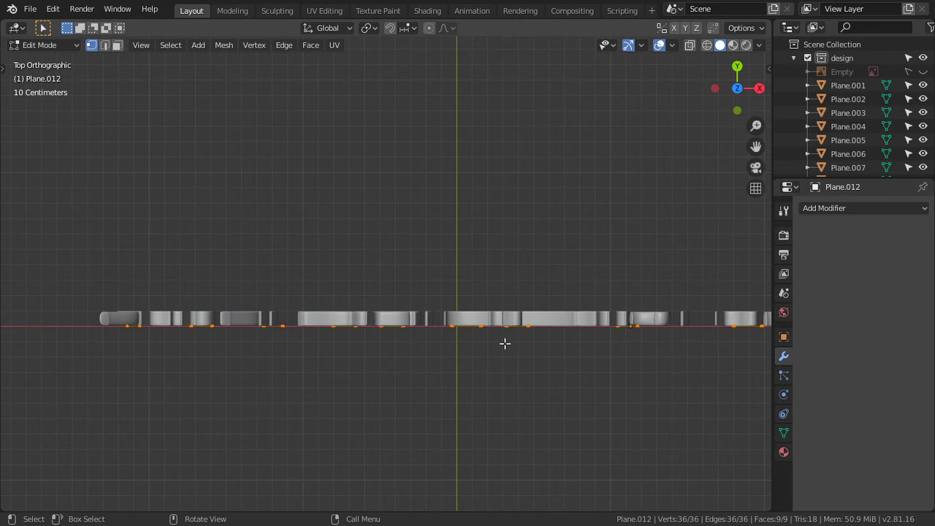
text(gy.)
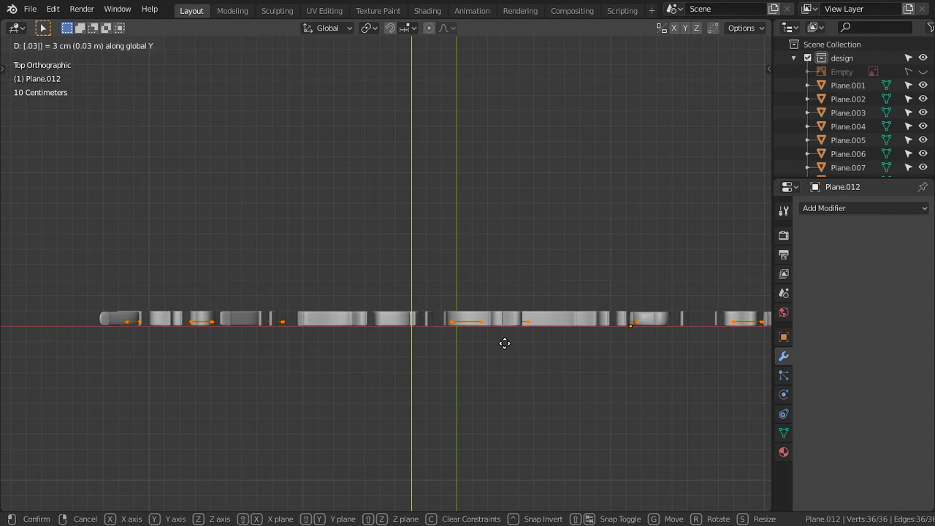
key(Return)
Extrude the marks 5 cm, cancel the stray Y moves, and return to Object Mode
text(e)
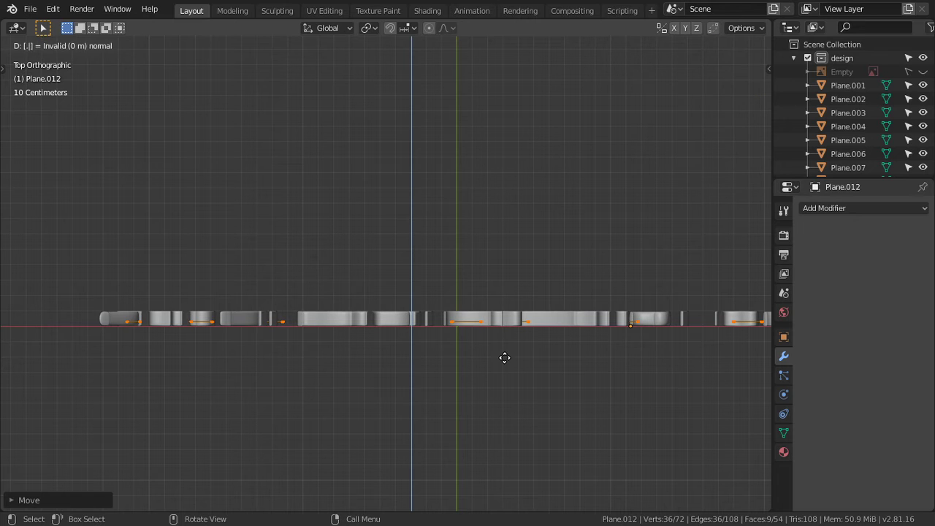
text(5)
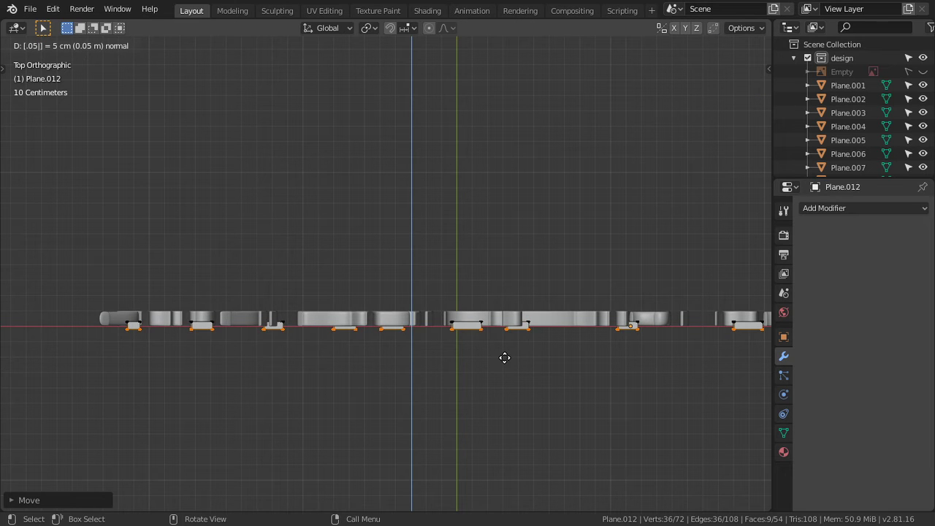
key(Escape)
key(g)
key(y)
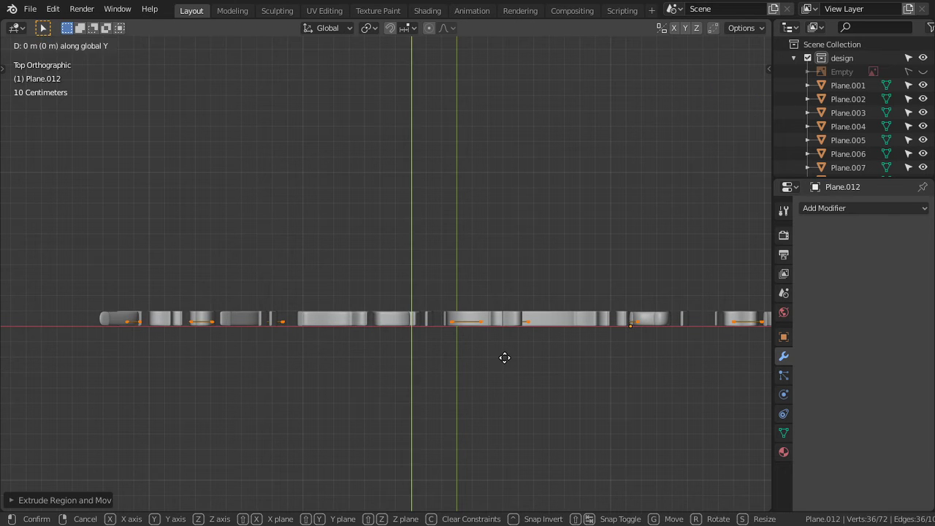
key(Escape)
key(g)
key(y)
key(Escape)
key(Tab)
mouse_move(486, 367)
middle_down()
mouse_move(413, 222)
mouse_move(432, 254)
middle_up()
Make the main calligraphy object the active selection
middle_drag(446, 274, 441, 287)
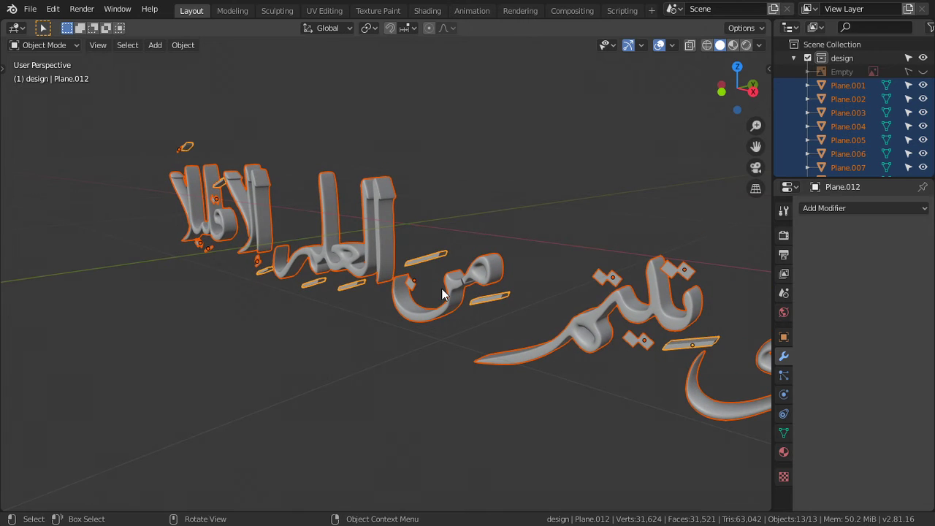
click(441, 288)
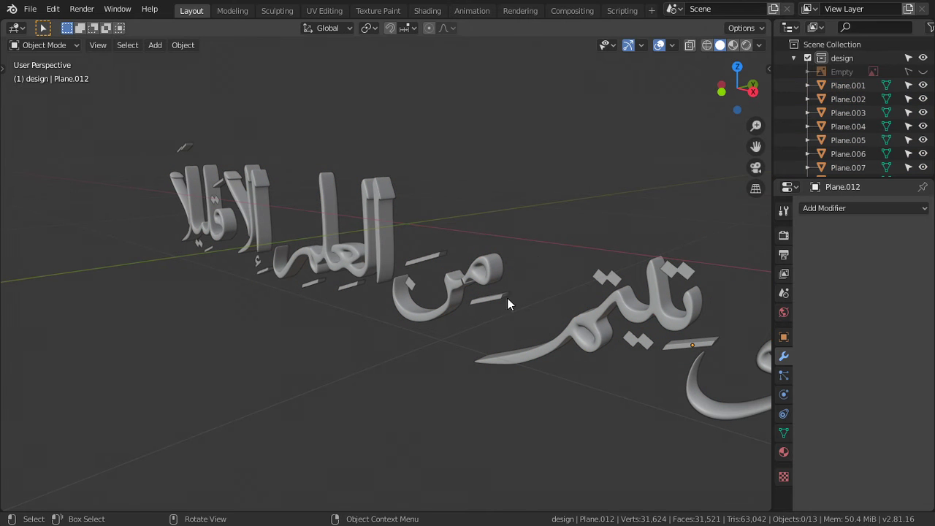
click(486, 297)
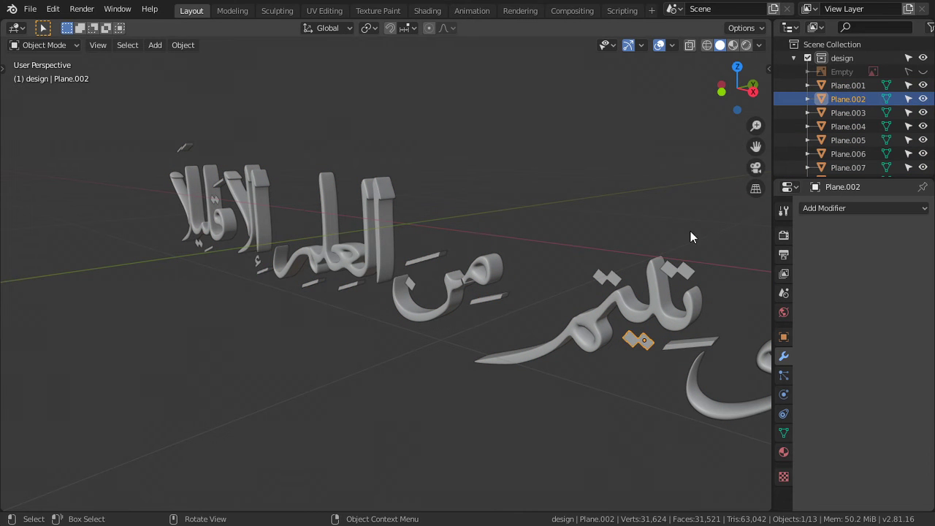
click(655, 319)
middle_drag(656, 319, 906, 230)
Toggle the subdivision viewport preview and inspect the text from the front
click(860, 226)
click(860, 226)
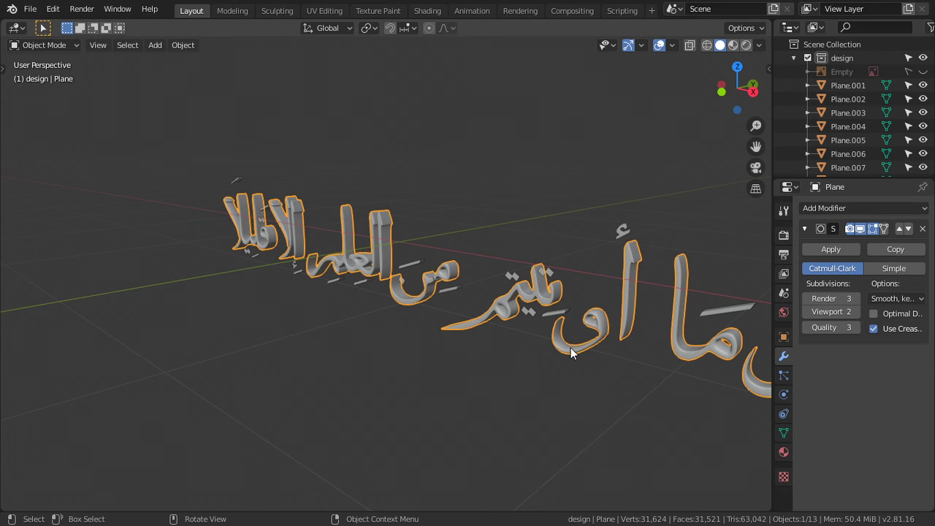
scroll(611, 349, down, 3)
middle_drag(611, 349, 506, 294)
scroll(506, 294, up, 3)
key(KP_1)
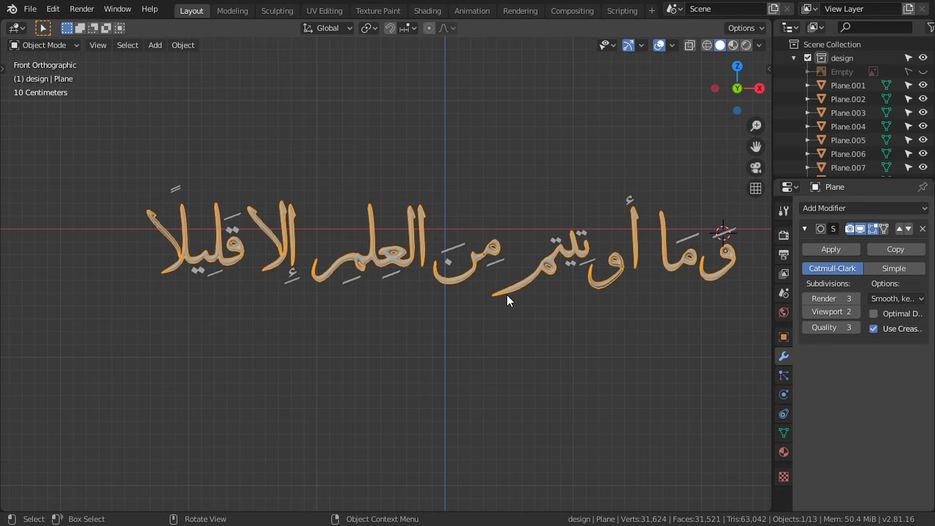
middle_drag(507, 294, 294, 263)
scroll(294, 263, up, 3)
scroll(294, 263, up, 2)
scroll(311, 253, down, 4)
scroll(311, 252, up, 3)
scroll(369, 236, up, 2)
Raise the calligraphy's subdivision to viewport level 3 and render level 4
drag(835, 312, 847, 312)
click(858, 299)
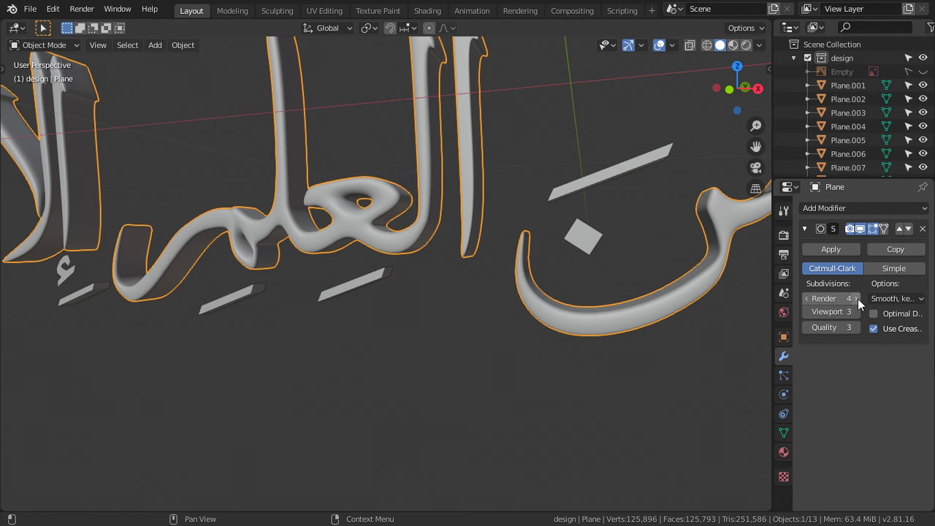
key(Tab)
key(Tab)
scroll(402, 241, down, 5)
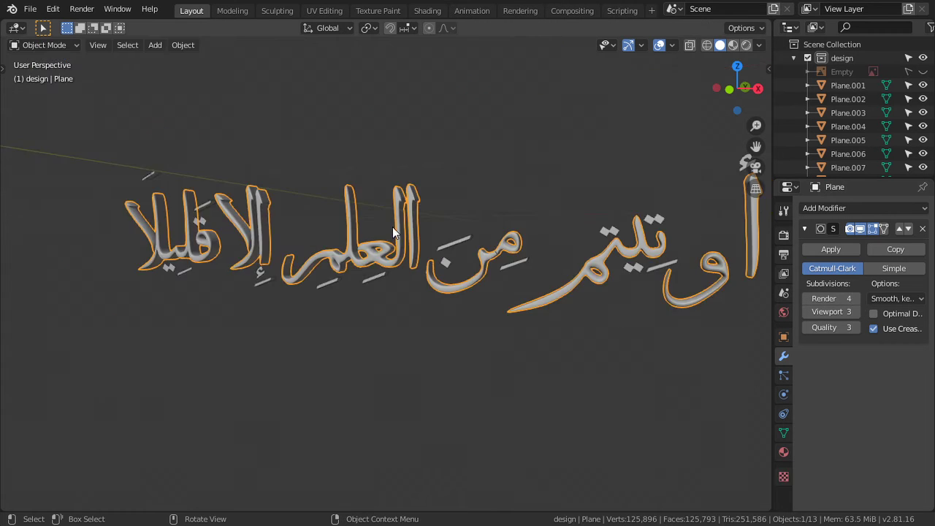
middle_drag(413, 250, 400, 277)
key(KP_1)
Save the file as writing02.blend and zoom in on the middle words
key(ctrl+s)
scroll(400, 274, up, 2)
scroll(401, 274, down, 2)
scroll(401, 274, up, 2)
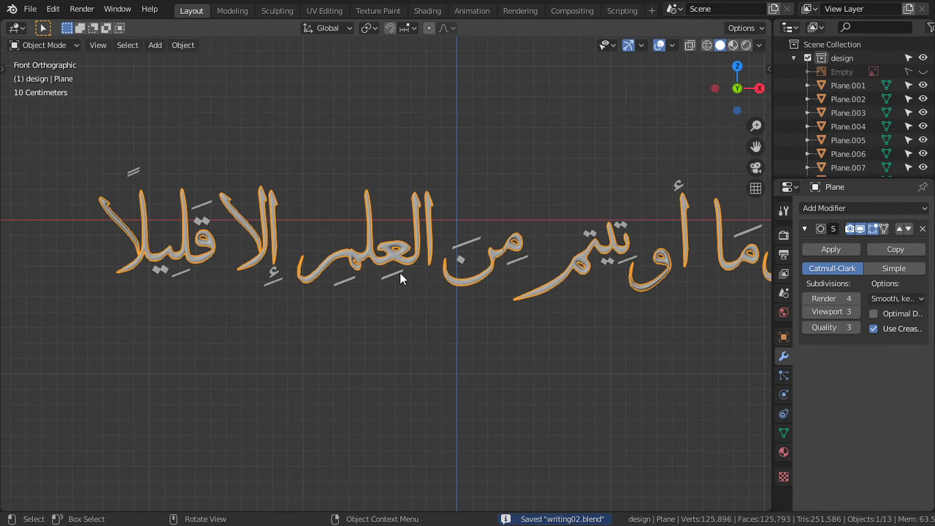
middle_drag(399, 272, 347, 286)
scroll(358, 291, up, 4)
Add a Bevel modifier to the diacritic marks (Plane.012) with 0.01 m width
click(402, 295)
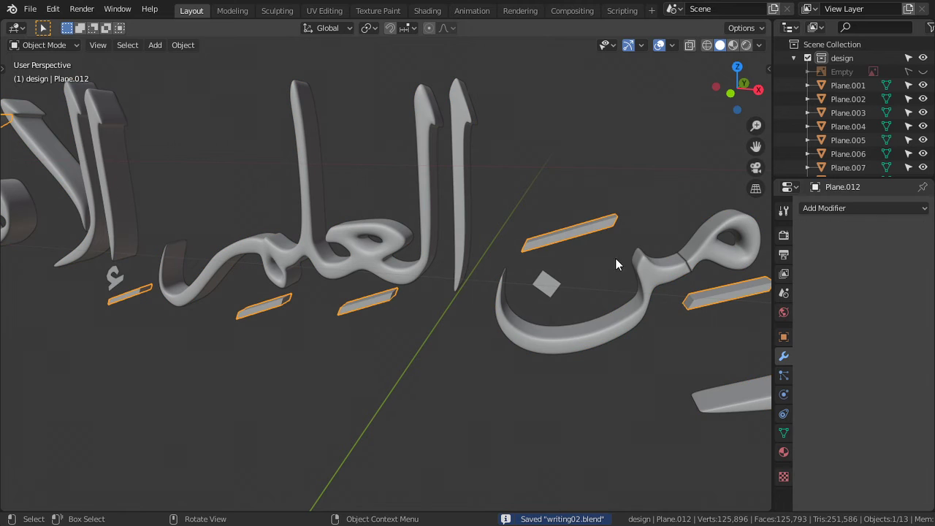
click(900, 208)
click(677, 256)
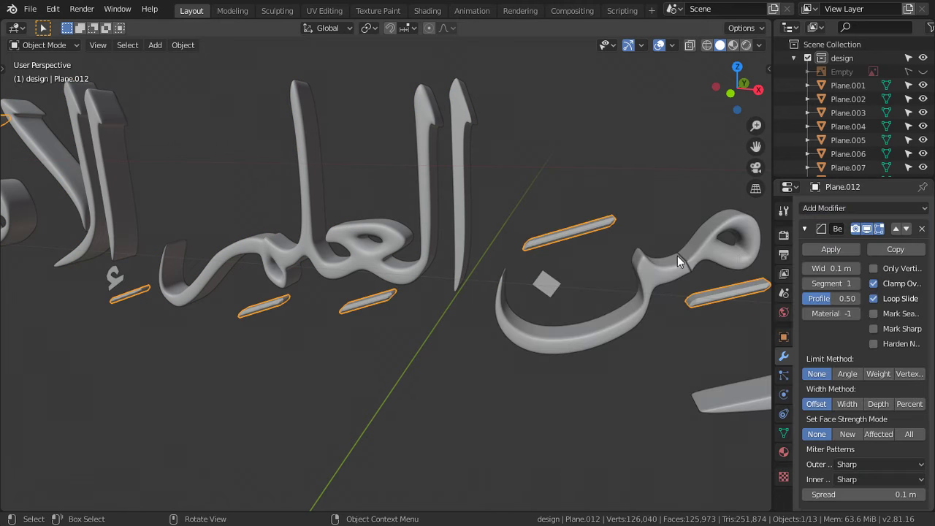
click(837, 269)
text(.01)
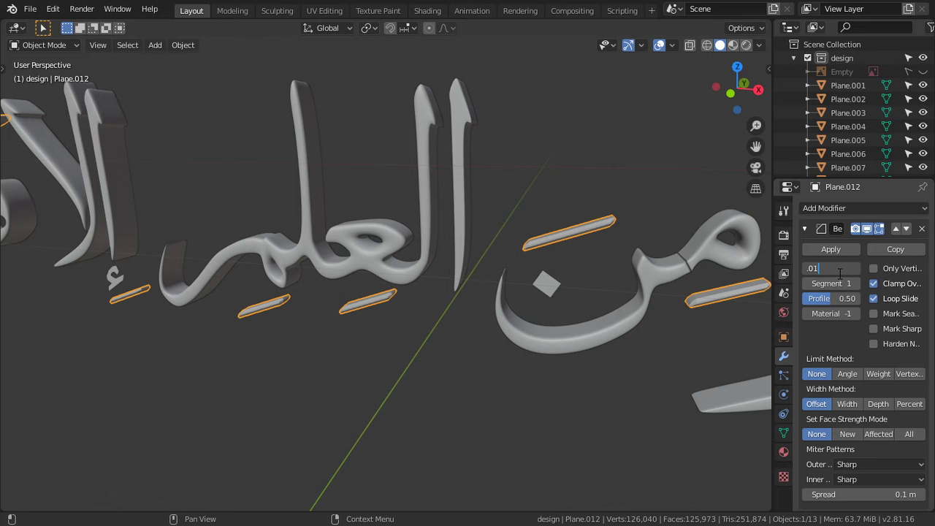
key(Return)
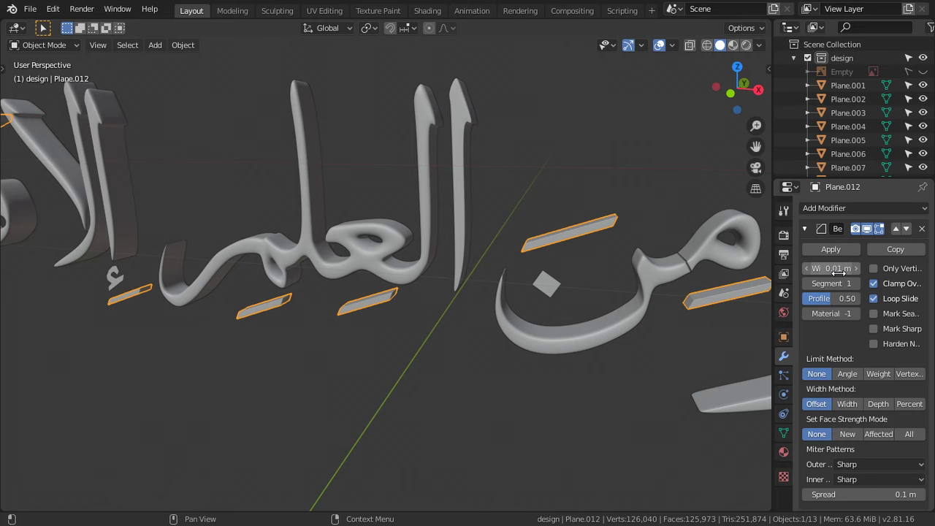
Apply the marks' scale and raise the bevel segments to 4
key(ctrl+a)
click(702, 348)
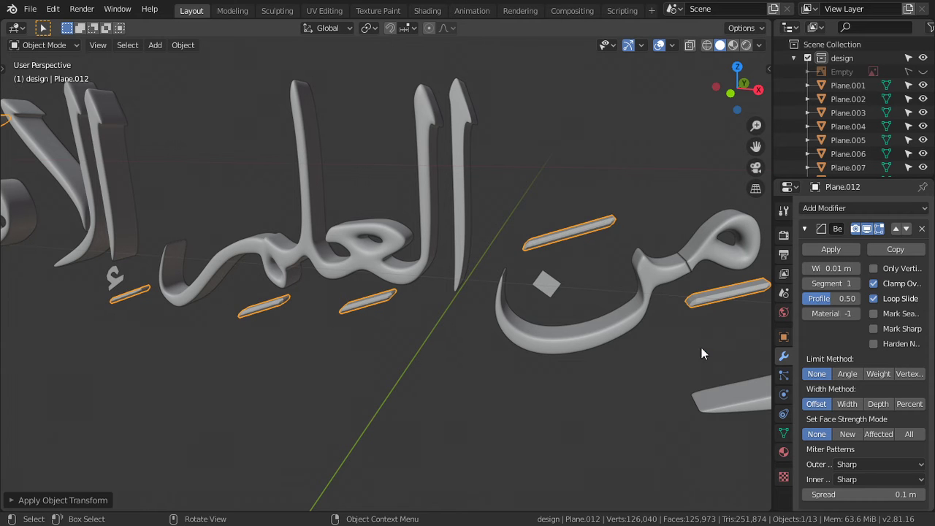
click(857, 283)
click(856, 283)
click(857, 283)
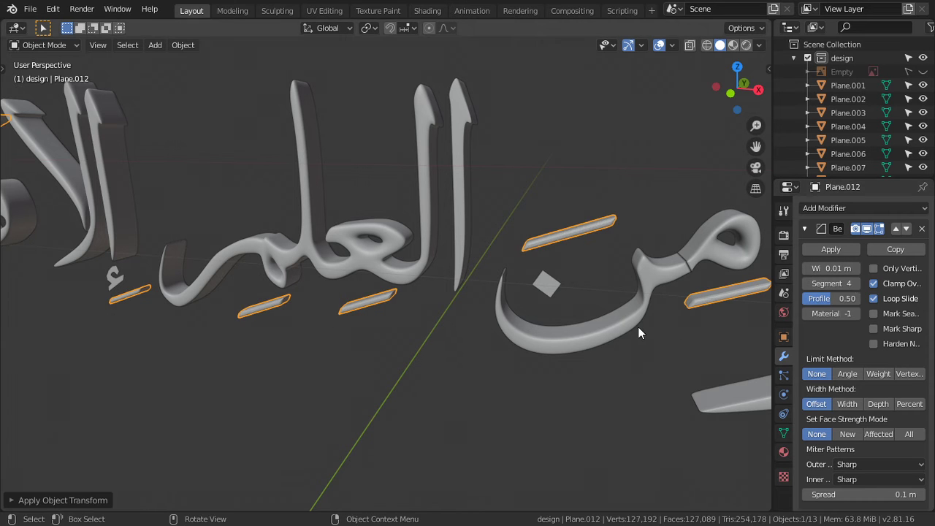
Shade the diacritic marks smooth
scroll(492, 319, up, 5)
scroll(490, 320, up, 1)
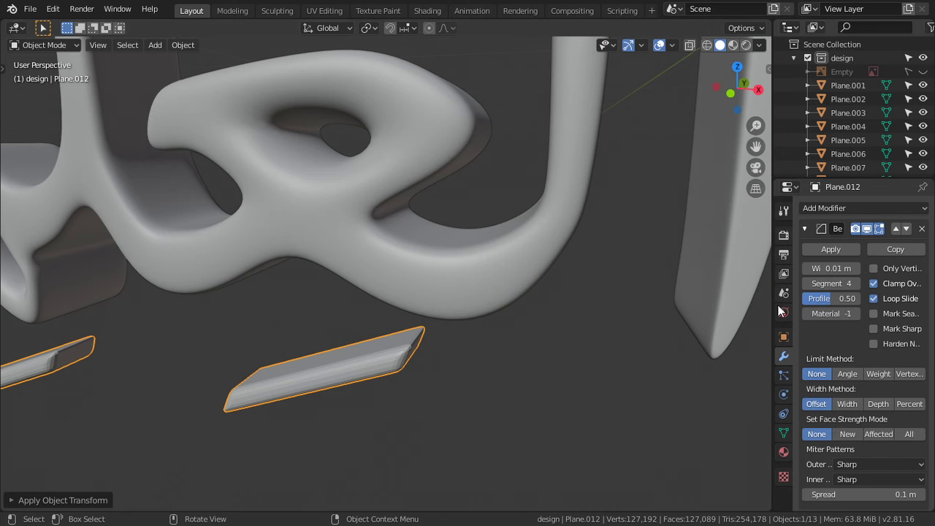
key(t)
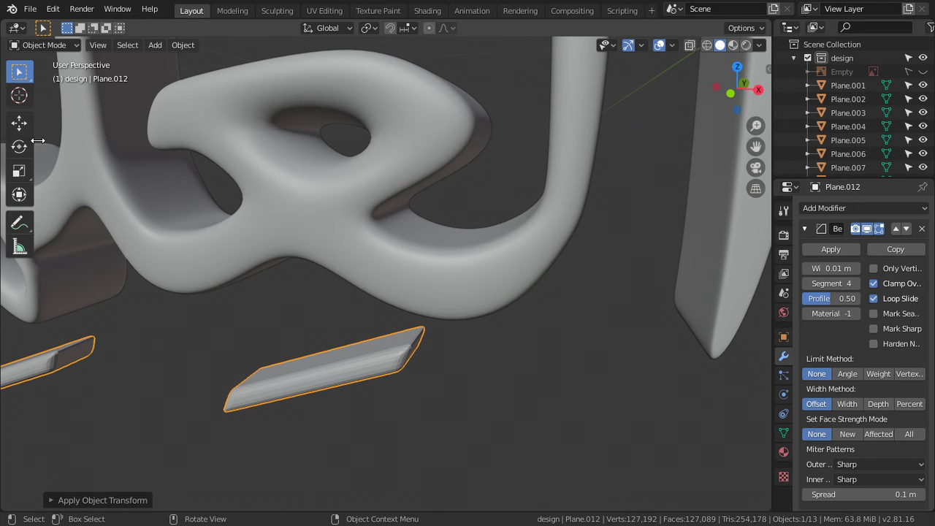
key(t)
right_click(355, 369)
click(301, 286)
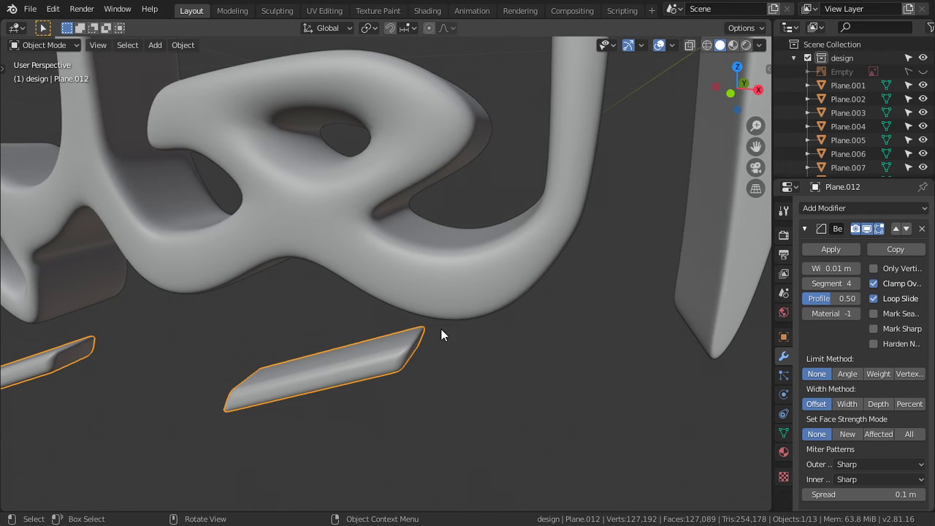
Set the bevel width to 0.005 m with 5 segments and view the text from the front
double_click(845, 269)
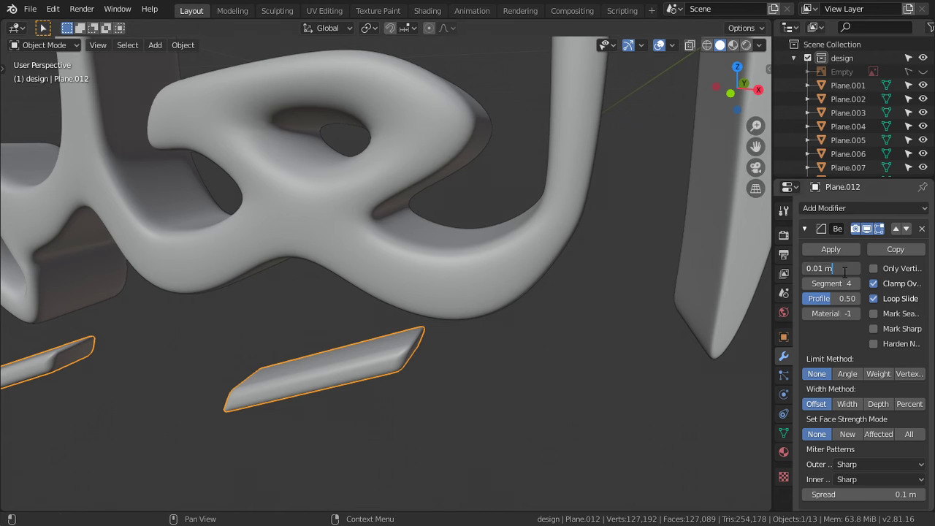
text(/2)
key(Return)
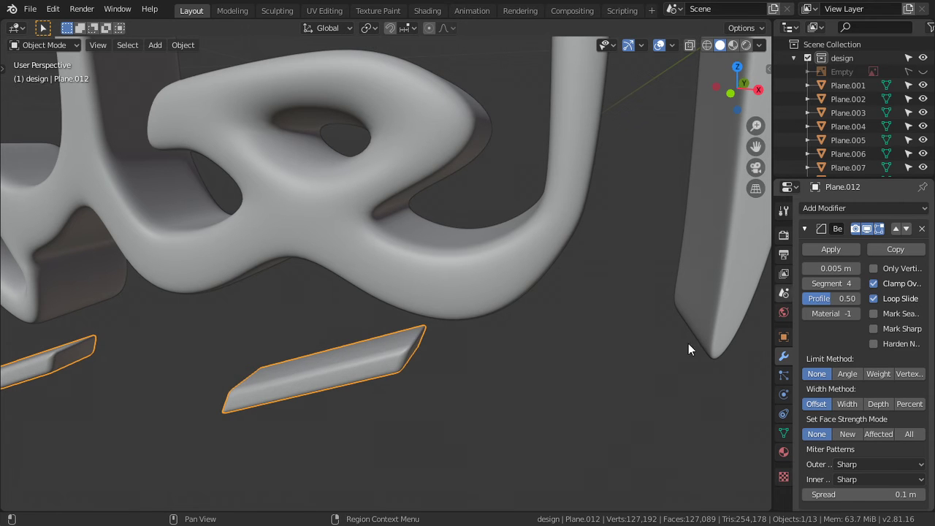
scroll(679, 304, down, 5)
click(859, 285)
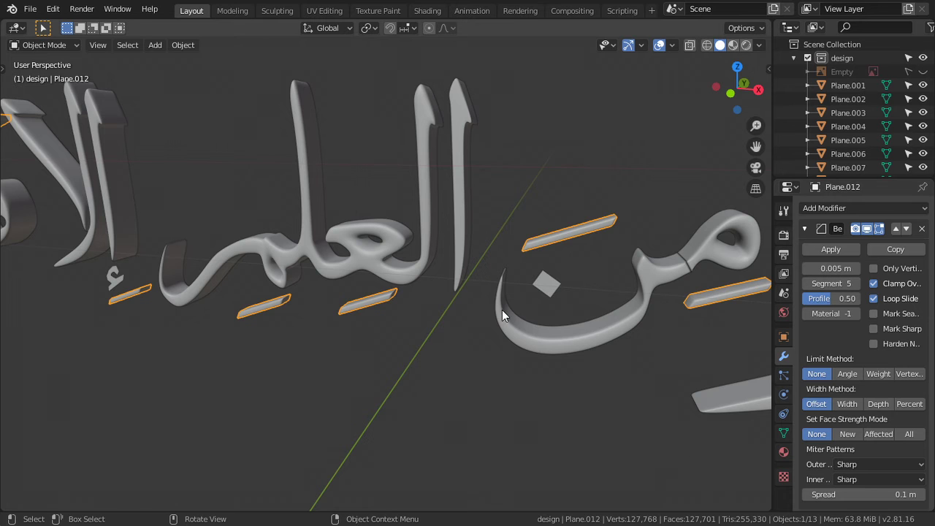
scroll(522, 309, down, 3)
key(KP_1)
ctrl+scroll(516, 333, down, 3)
scroll(516, 322, down, 2)
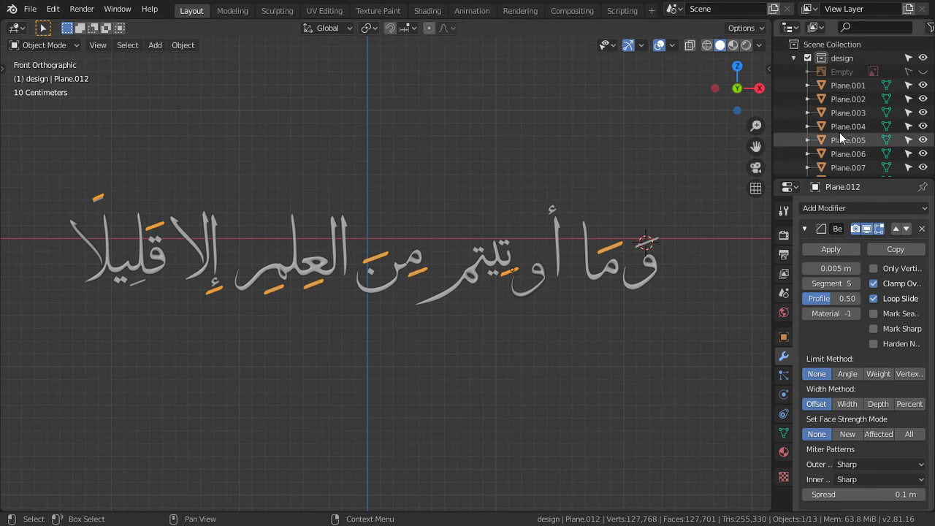
Toggle the reference image on and off to compare it with the 3D lettering
click(923, 72)
click(922, 72)
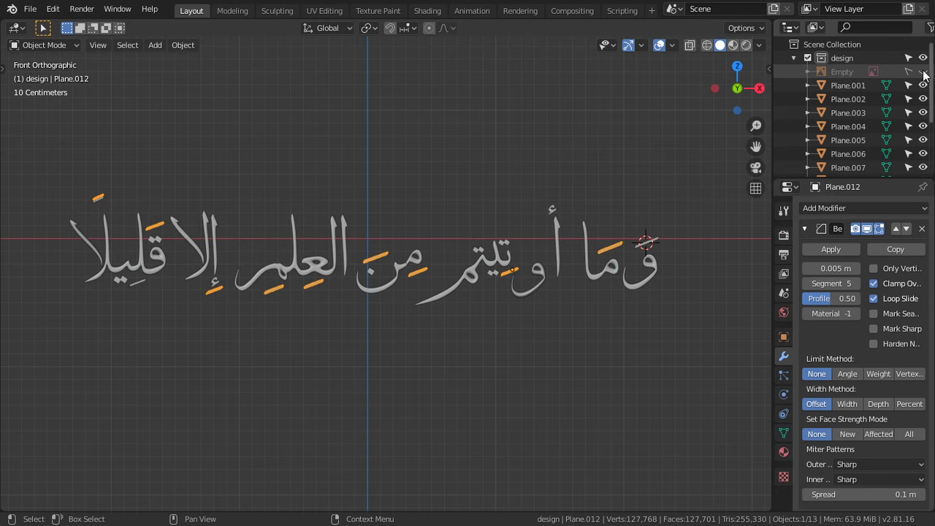
click(922, 71)
click(923, 71)
click(922, 72)
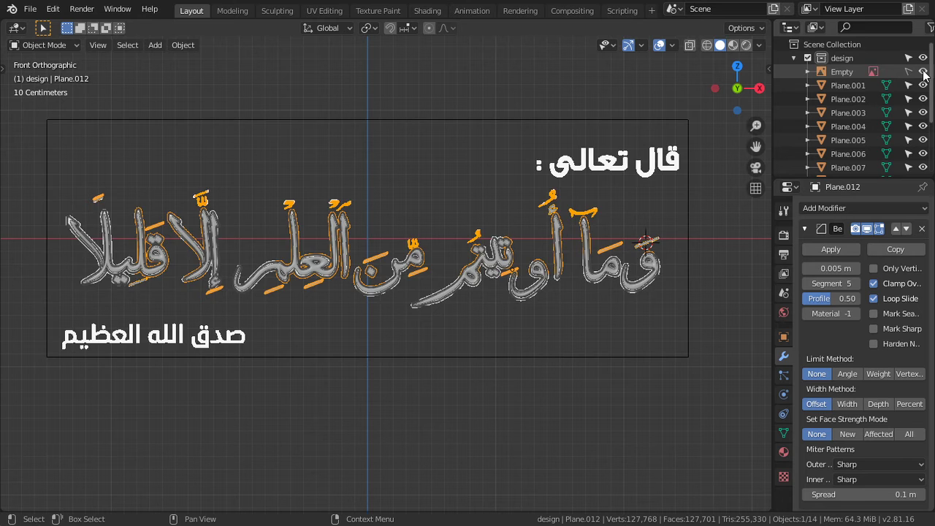
click(923, 71)
click(922, 72)
click(922, 72)
click(922, 72)
click(923, 72)
click(922, 72)
click(922, 72)
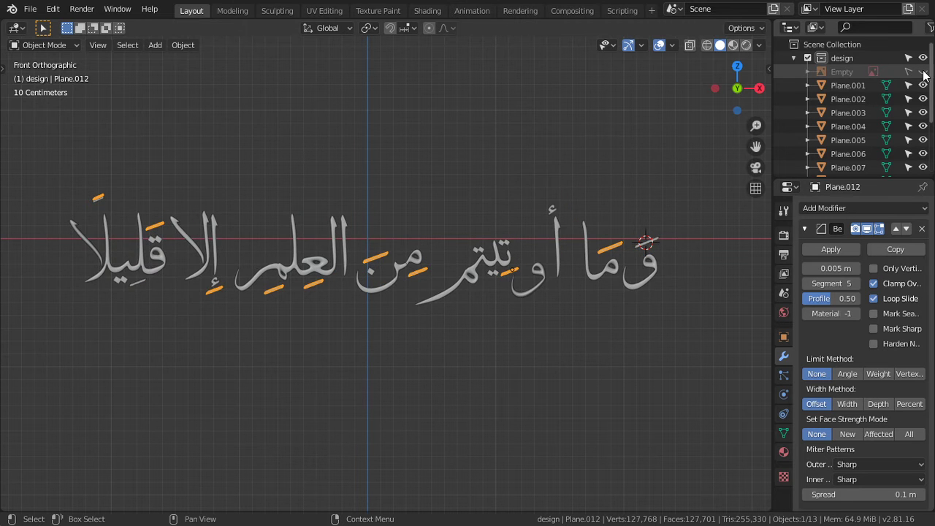
Deselect everything and show the reference image behind the text in front view
middle_drag(409, 292, 369, 328)
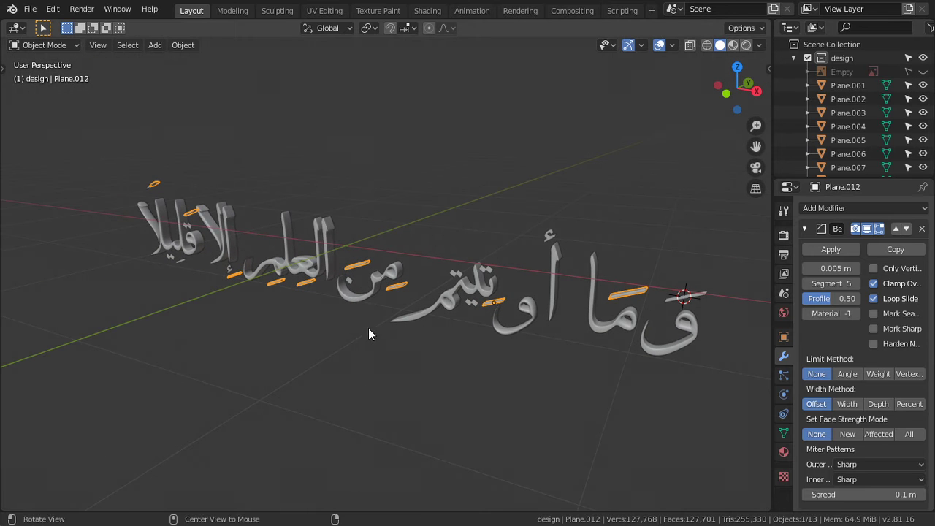
key(alt+a)
key(KP_1)
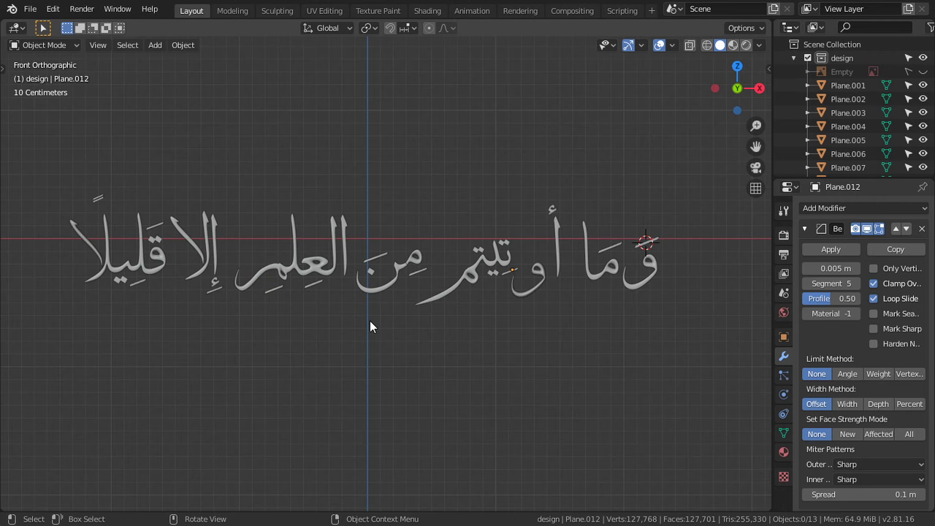
click(923, 72)
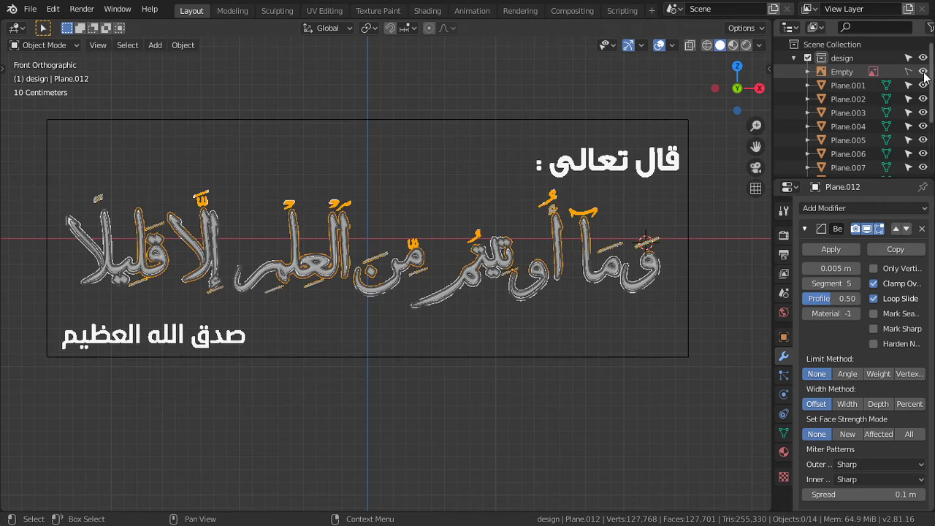
scroll(618, 172, up, 2)
Make the calligraphy active and hide the reference image empty in front view
click(668, 343)
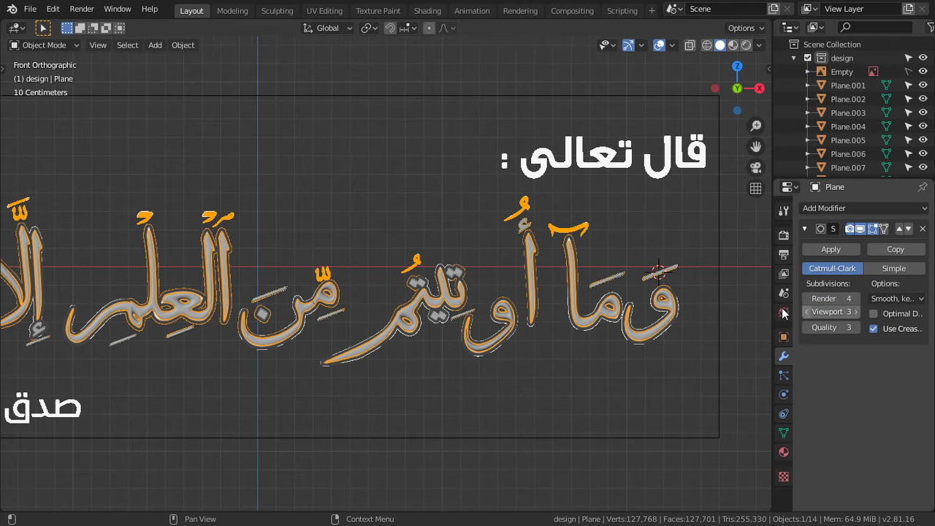
scroll(541, 243, down, 7)
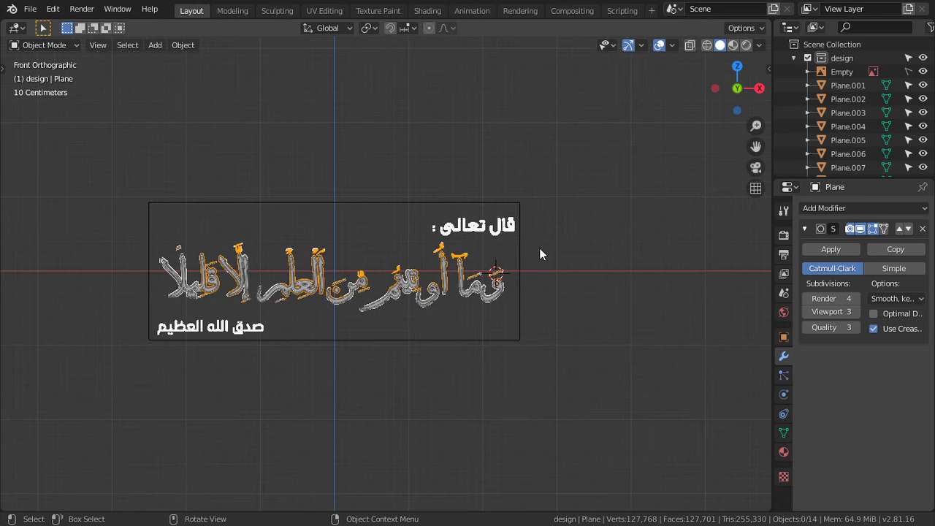
scroll(662, 206, down, 3)
key(KP_1)
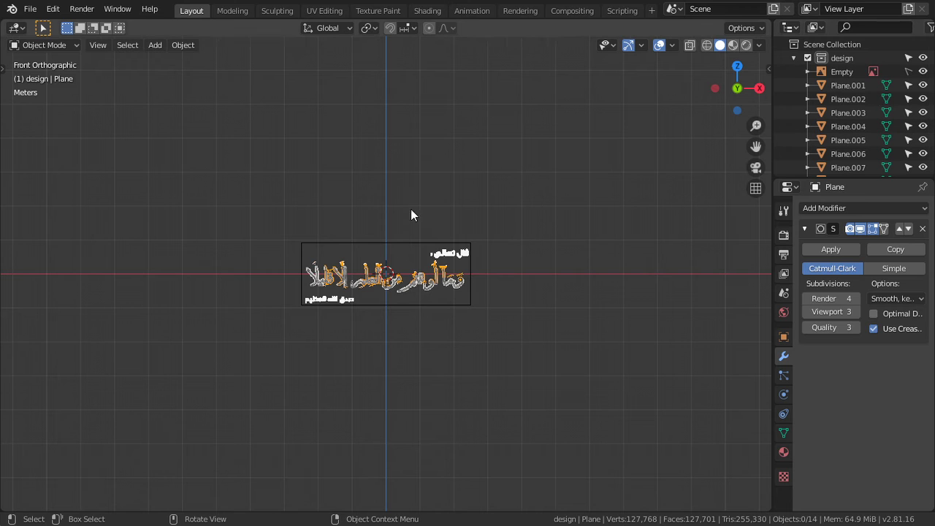
scroll(520, 152, up, 5)
scroll(570, 236, up, 2)
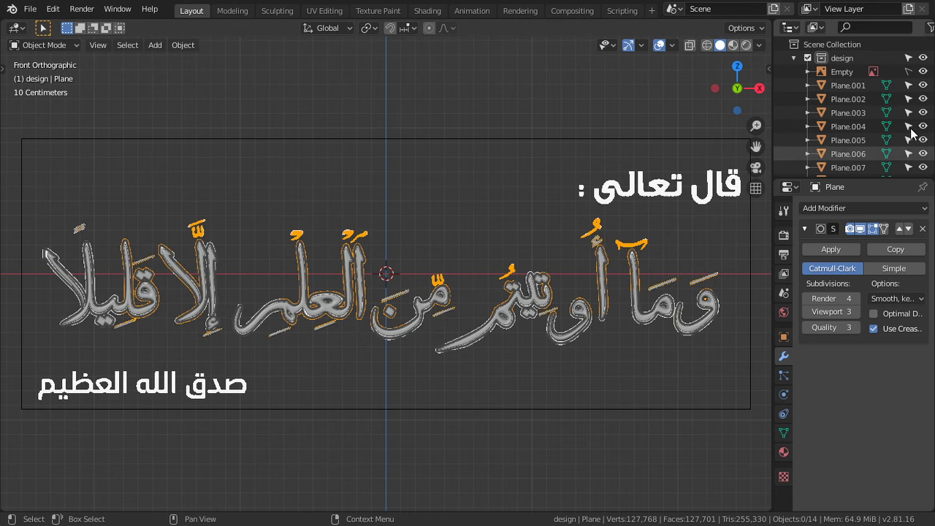
click(923, 72)
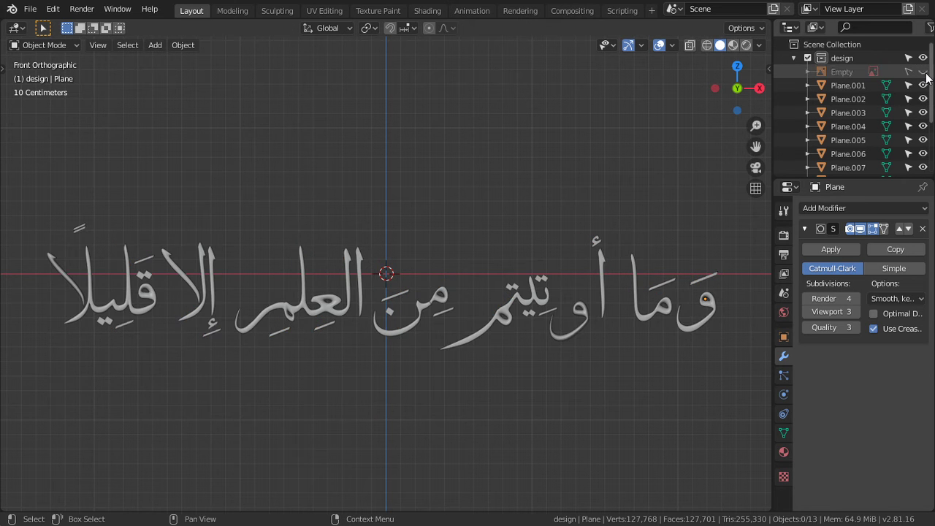
scroll(515, 262, down, 3)
Add a plane mesh and rotate it 90° on X to stand upright
key(shift+a)
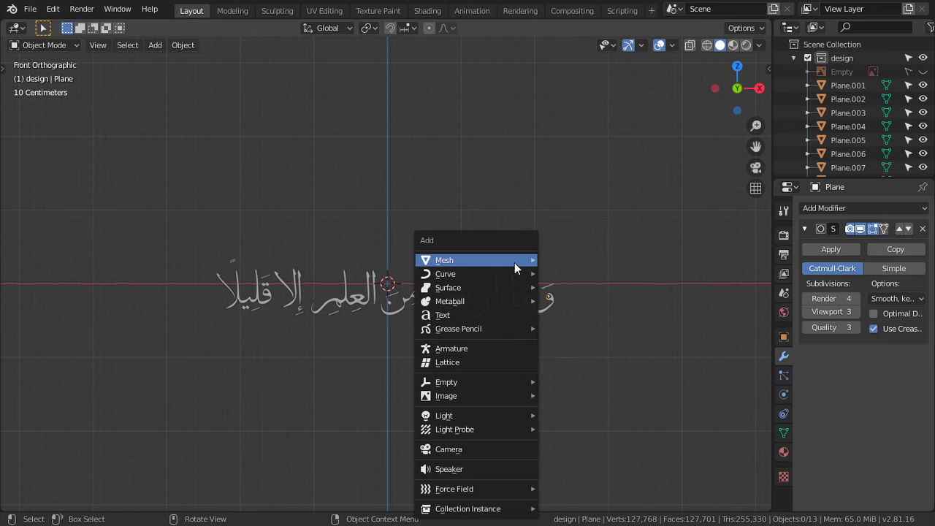
click(563, 258)
text(rx)
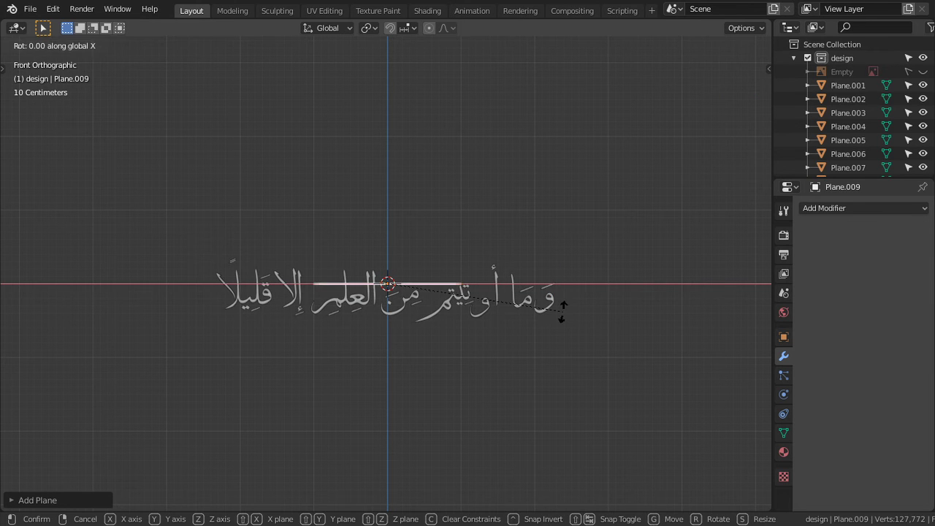
text(90)
key(Return)
Move the upright plane along Y to sit just behind the calligraphy
key(KP_7)
key(g)
key(y)
click(571, 299)
scroll(280, 257, up, 4)
scroll(280, 258, up, 2)
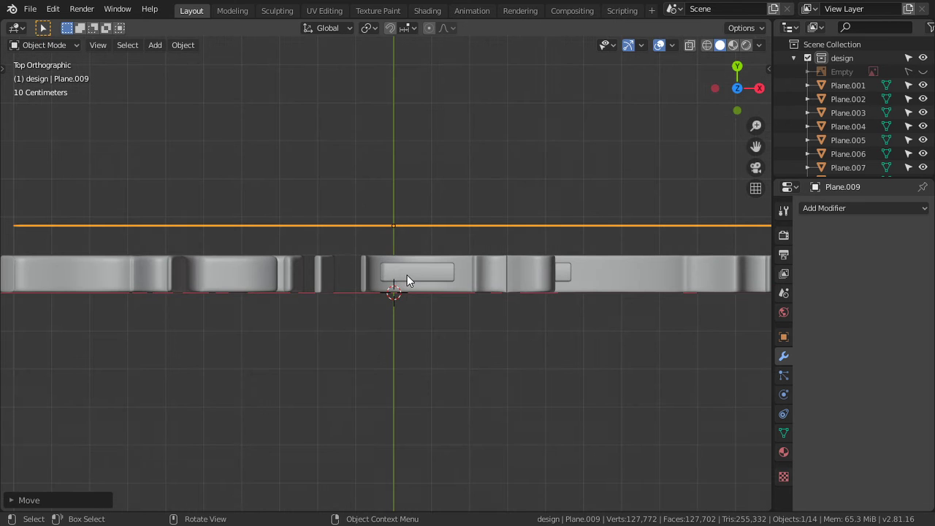
key(g)
key(y)
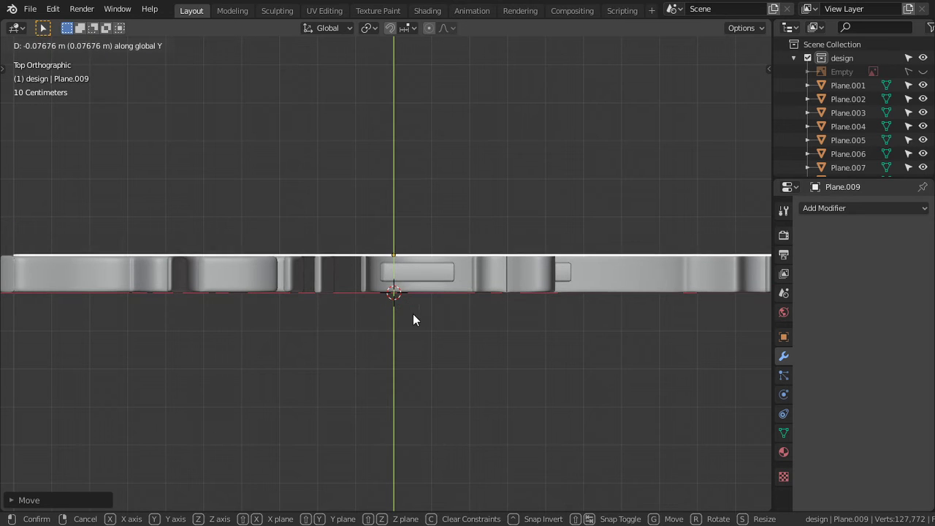
click(412, 301)
key(KP_8)
key(KP_8)
key(KP_8)
key(KP_1)
scroll(411, 299, down, 5)
Scale the plane 2× wide on X and stretch it taller on Z
key(s)
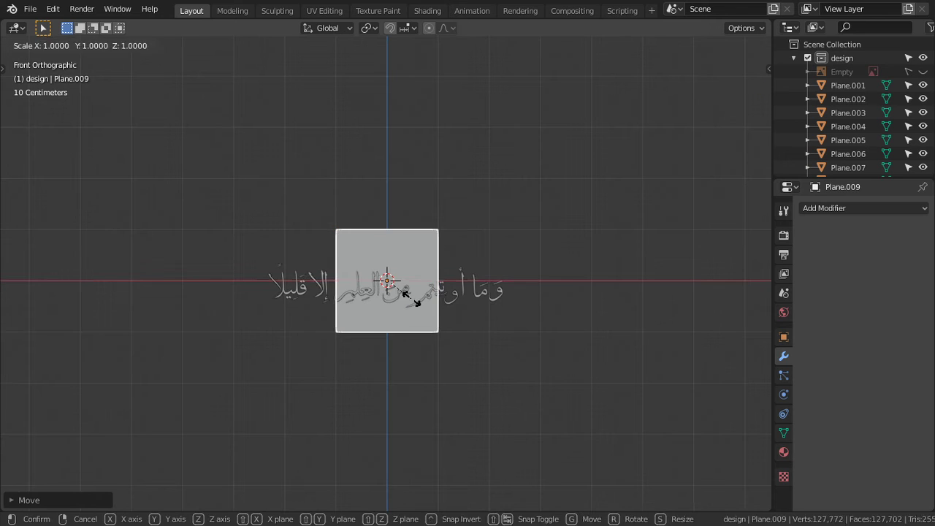
key(x)
key(2)
key(Return)
key(s)
key(x)
key(2)
key(Return)
key(s)
key(z)
click(540, 421)
Unwrap the plane's UVs, apply its scale, and unwrap it again
key(Tab)
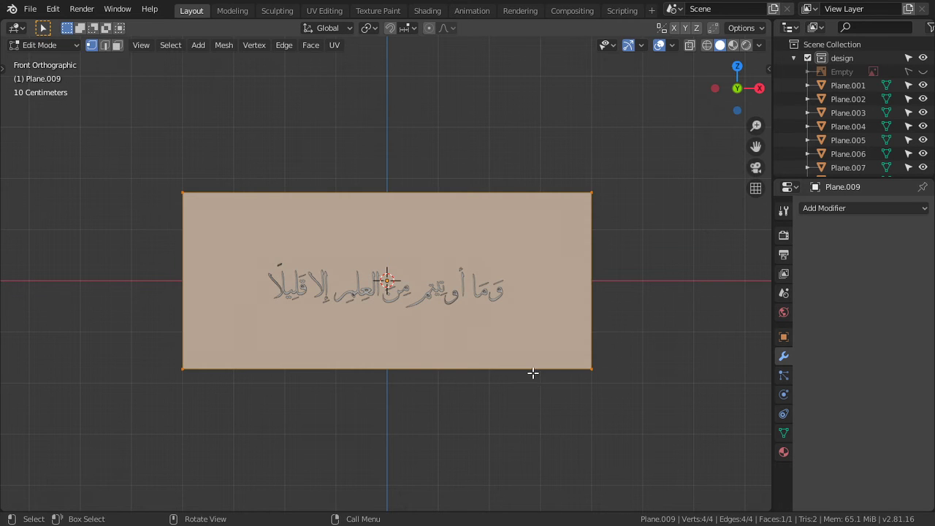
key(u)
click(484, 317)
key(Tab)
key(ctrl+a)
click(572, 366)
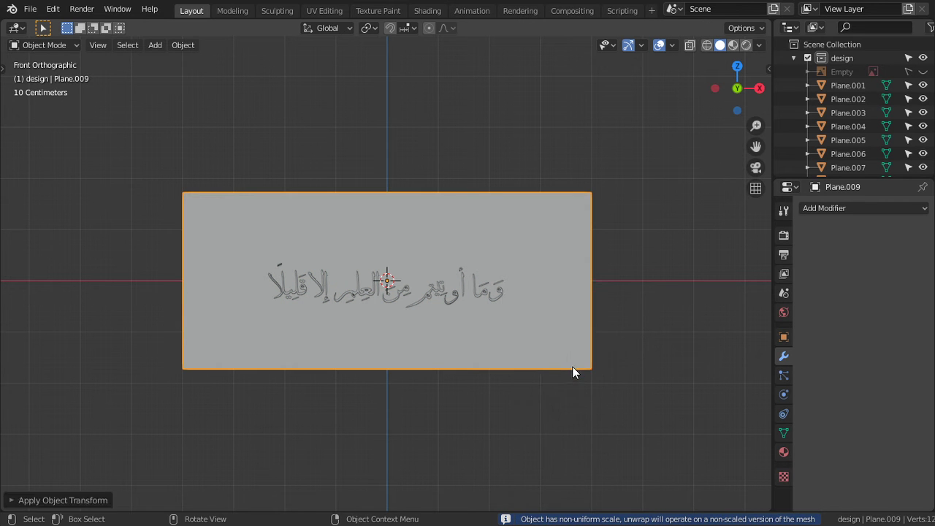
key(Tab)
key(u)
click(518, 313)
key(Tab)
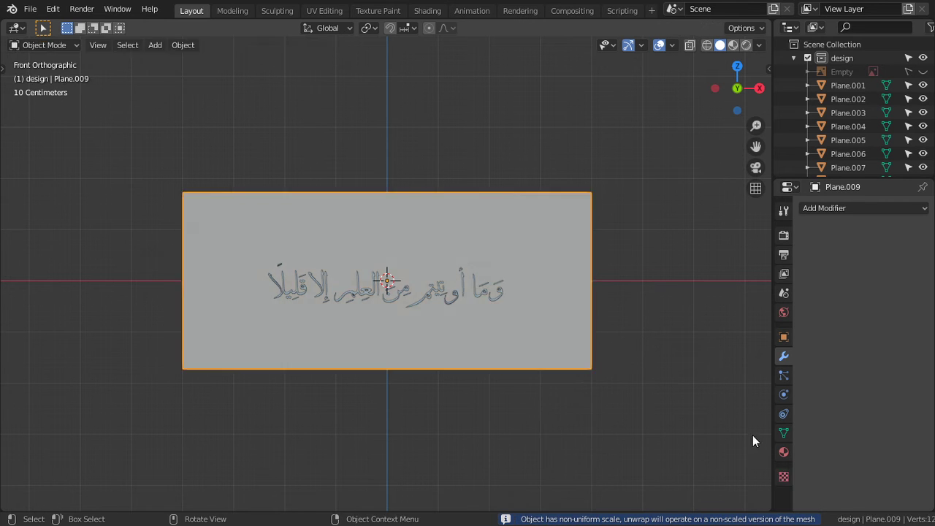
Create a new material on the plane named WOOD
click(784, 451)
click(847, 267)
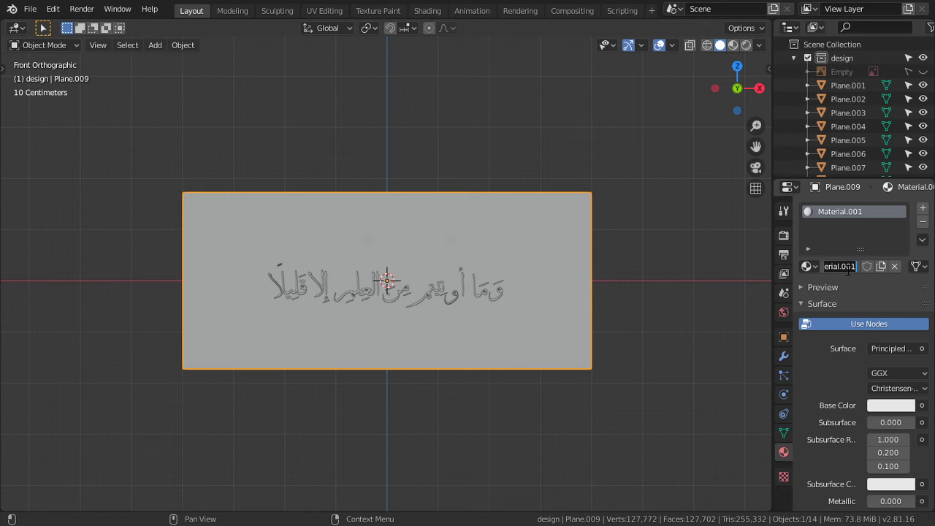
text(WOOD)
key(Return)
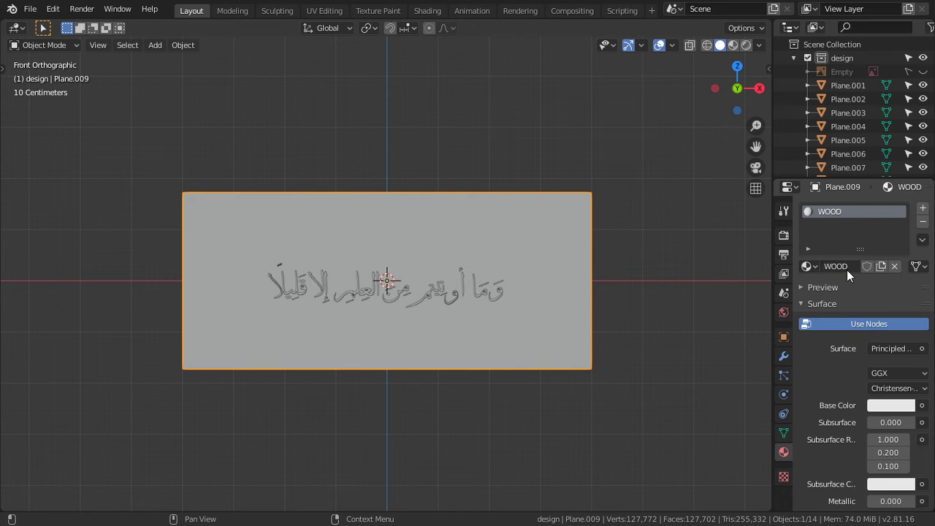
Feed Base Color from an Image Texture, arrange the nodes in the Shader Editor, and clear the Roughness value
click(922, 404)
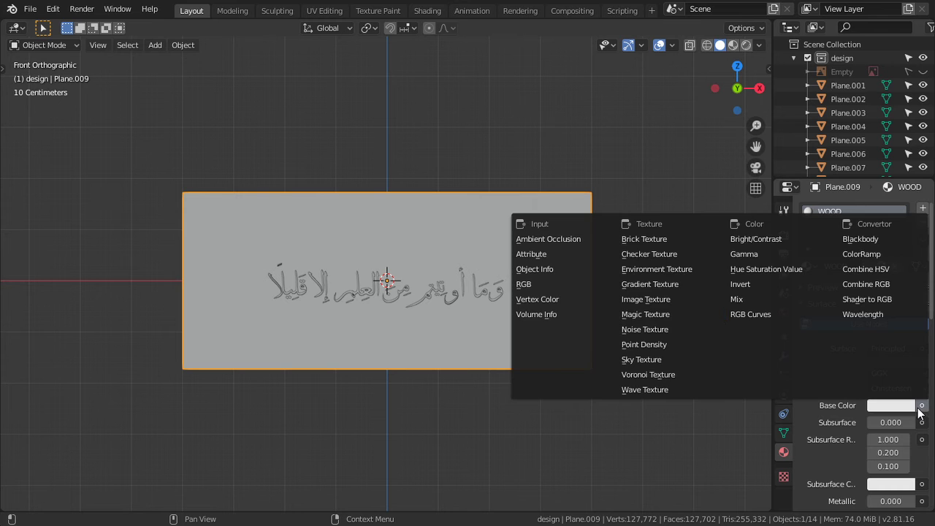
click(655, 304)
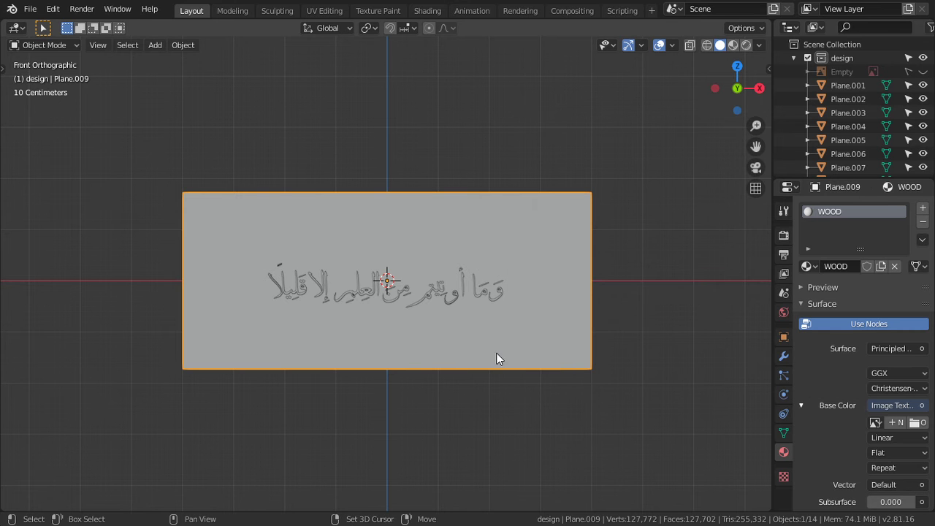
key(shift+F3)
scroll(327, 349, up, 1)
middle_drag(326, 348, 566, 254)
drag(315, 178, 185, 166)
click(381, 302)
key(BackSpace)
Set roughness to 0.14 and load nut_dark.jpg into the Image Texture node
key(Return)
middle_drag(380, 298, 623, 285)
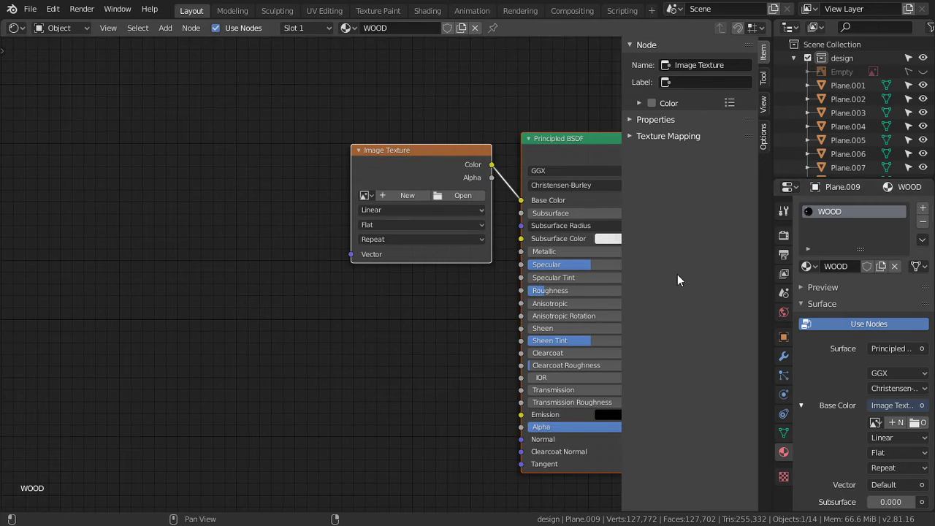
drag(422, 146, 139, 115)
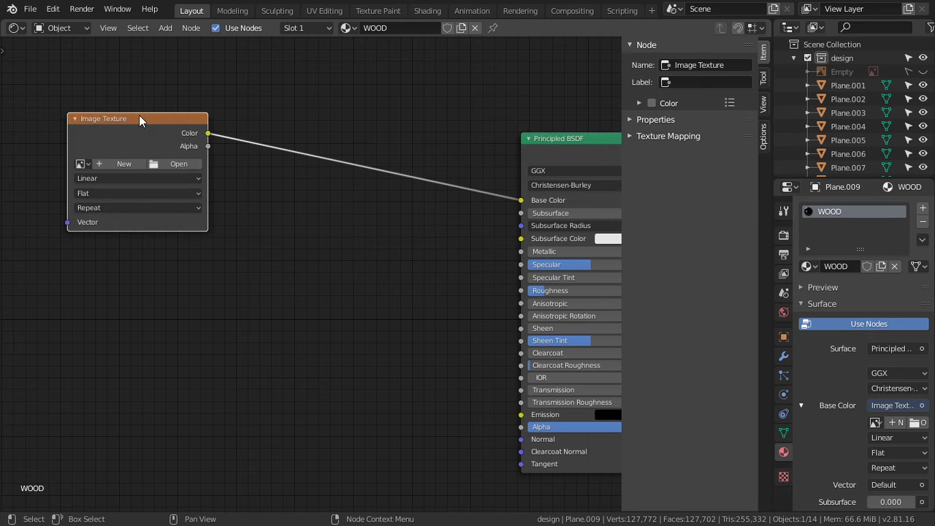
click(165, 166)
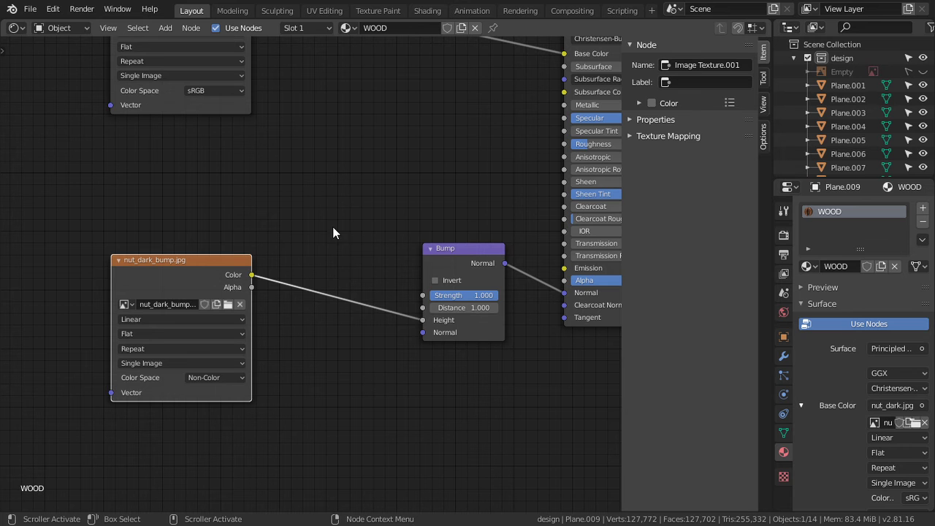
Set the Bump node fed by nut_dark_bump.jpg to strength 0.5
click(469, 296)
text(.)
text(5)
key(Return)
scroll(261, 198, down, 3)
middle_drag(261, 201, 356, 218)
click(304, 102)
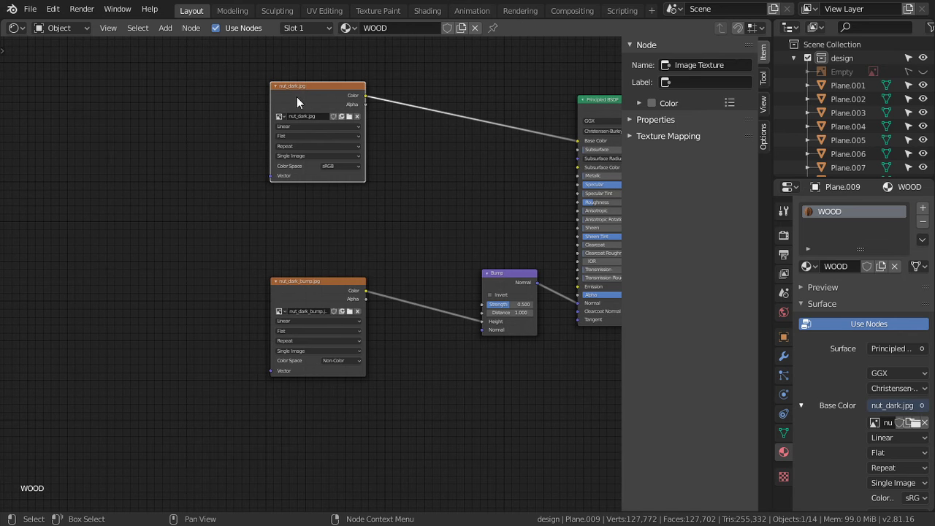
Add a Mapping node and link its Vector output to both wood image textures
key(shift+a)
click(136, 163)
text(mapping)
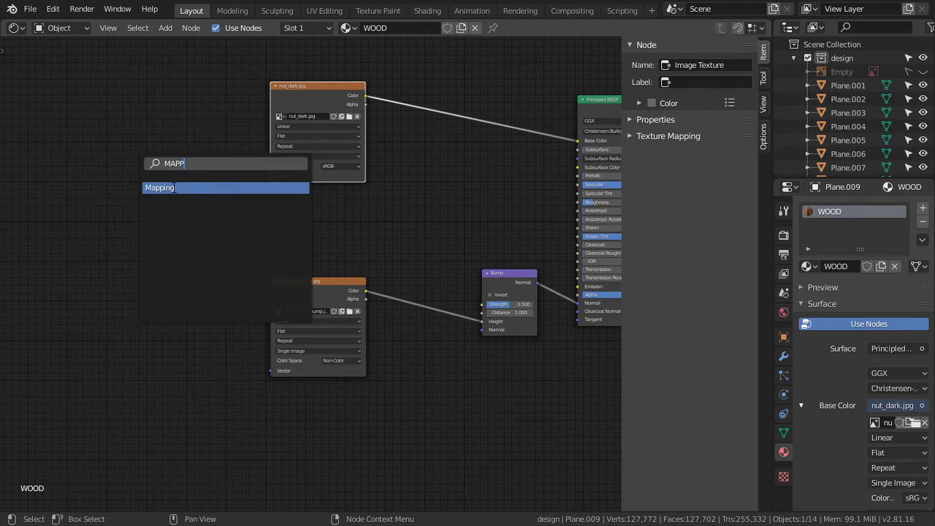
key(Return)
click(90, 190)
scroll(131, 188, up, 2)
mouse_move(130, 195)
middle_down()
mouse_move(188, 227)
mouse_move(219, 230)
middle_up()
drag(147, 180, 318, 149)
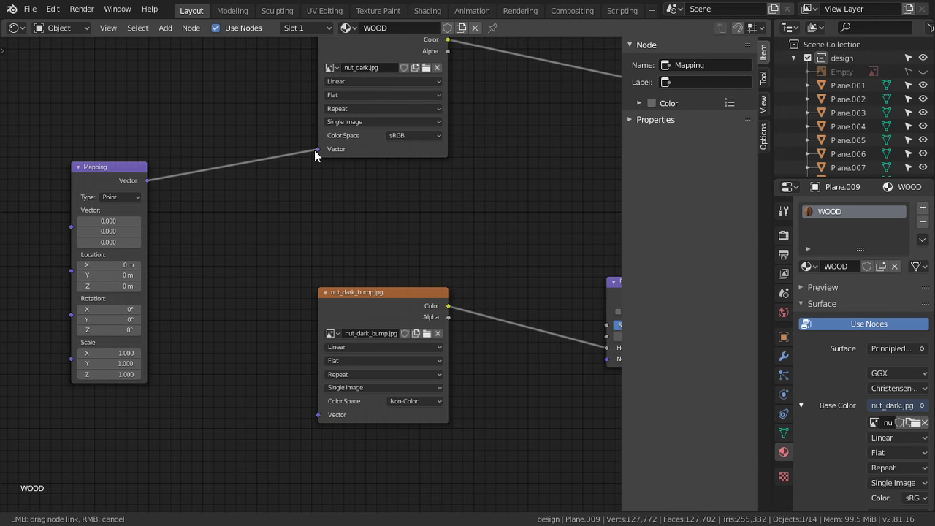
drag(146, 180, 142, 274)
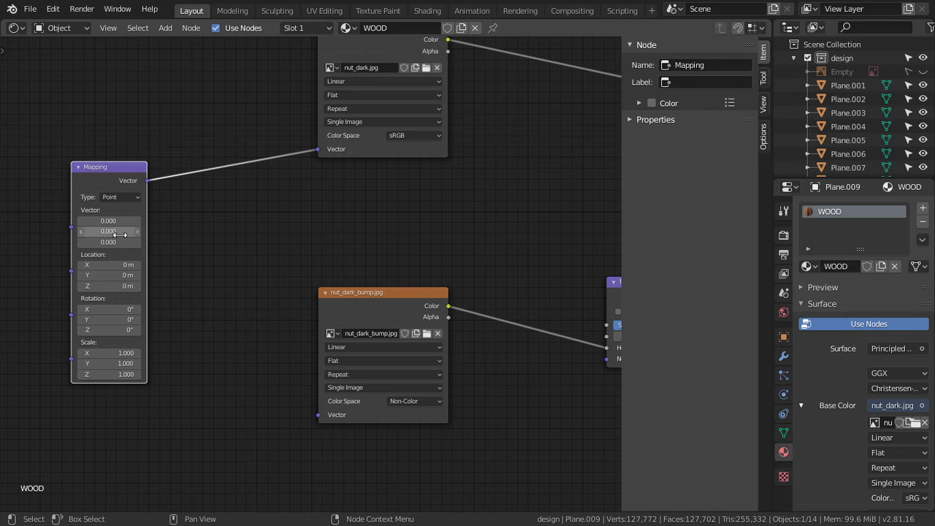
drag(147, 180, 318, 414)
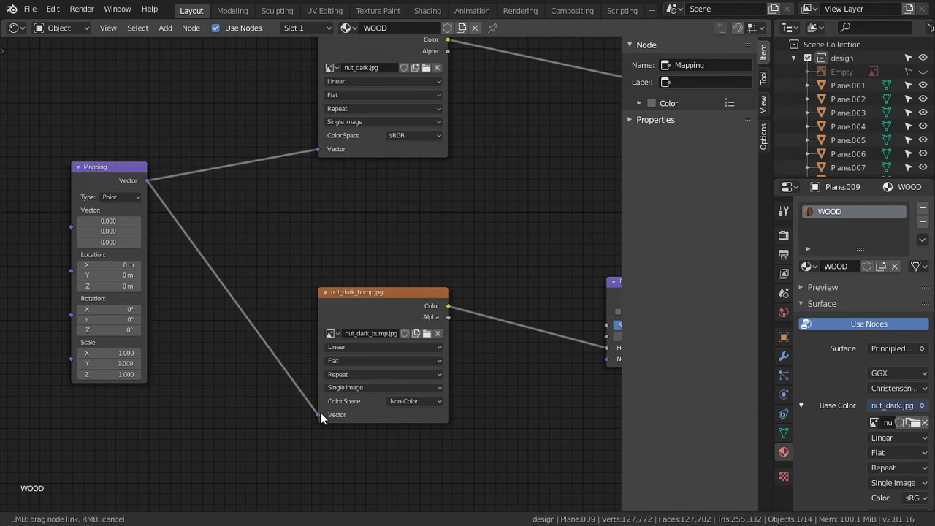
Add a Texture Coordinate node and connect its UV output to Mapping's Vector input
ctrl+scroll(185, 302, up, 5)
key(shift+a)
click(191, 224)
text(TEXT)
click(223, 248)
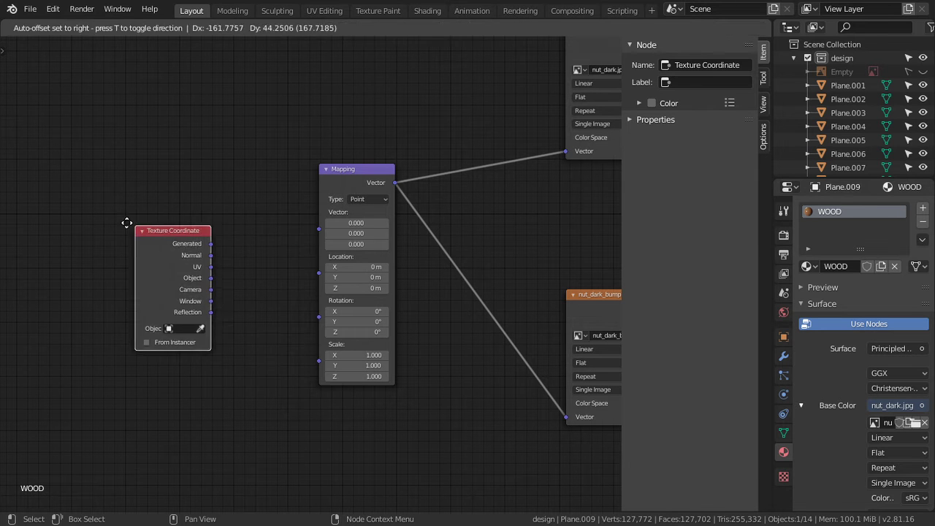
click(106, 223)
mouse_move(187, 258)
mouse_down()
mouse_move(261, 334)
mouse_move(317, 364)
mouse_up()
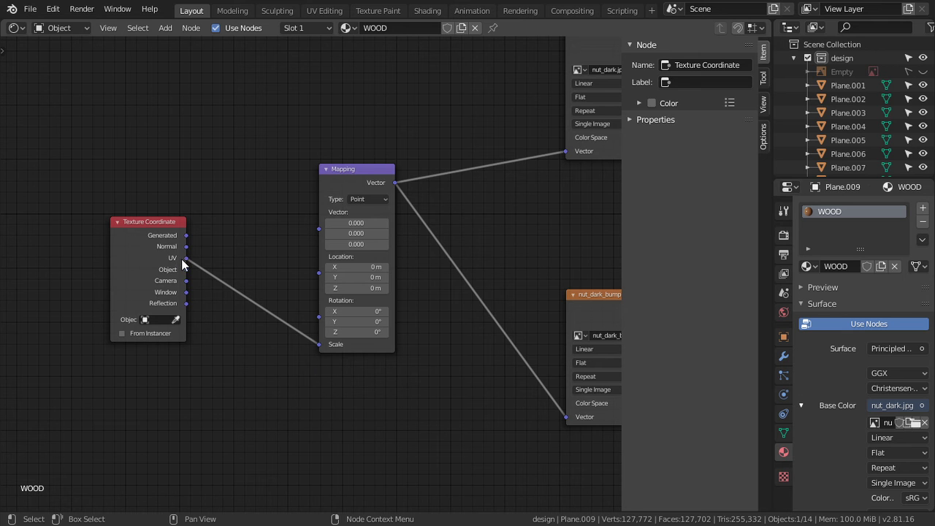
drag(318, 229, 297, 233)
mouse_move(195, 265)
mouse_down()
mouse_move(187, 258)
mouse_move(319, 230)
mouse_up()
drag(318, 311, 323, 333)
Set the Mapping node's X and Y scale to 2
click(366, 321)
text(3)
key(Return)
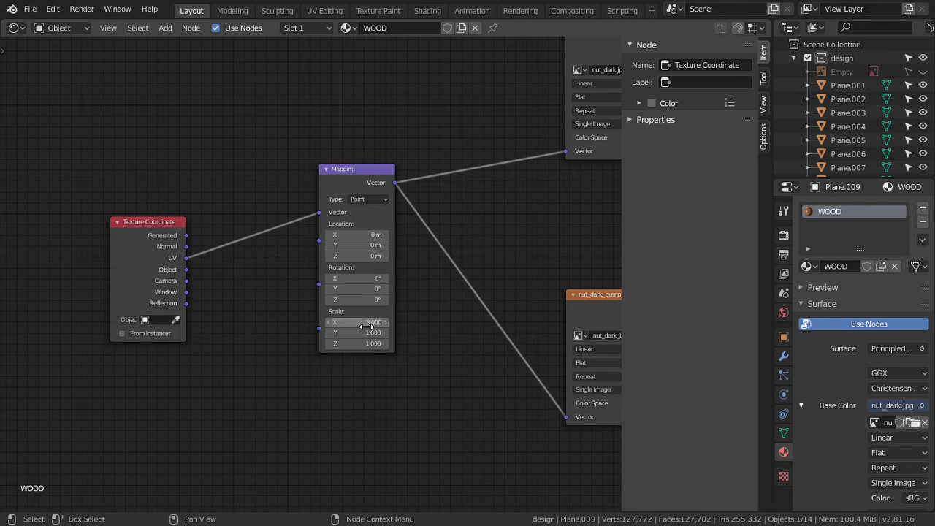
click(366, 333)
text(2)
key(Return)
click(366, 322)
text(2)
key(Return)
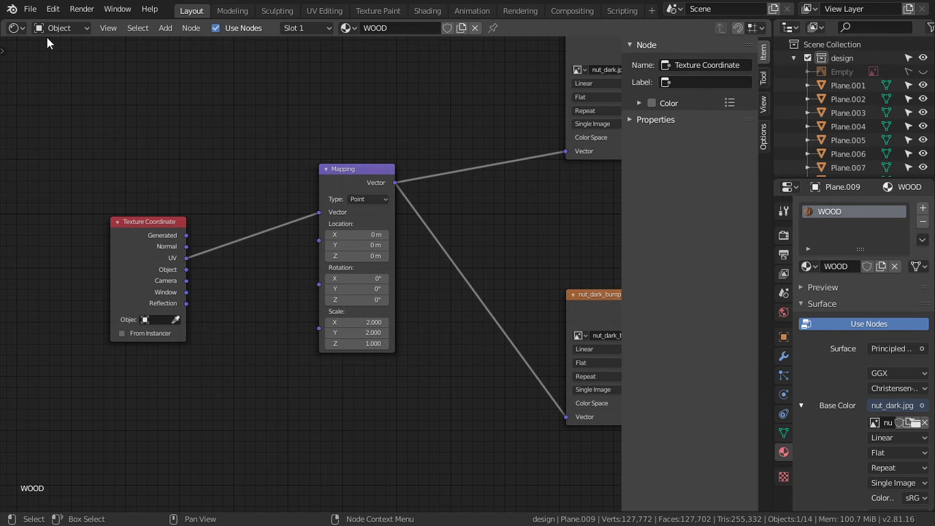
Switch the main area back to the 3D Viewport and orbit to view the board
click(18, 28)
click(49, 94)
click(27, 28)
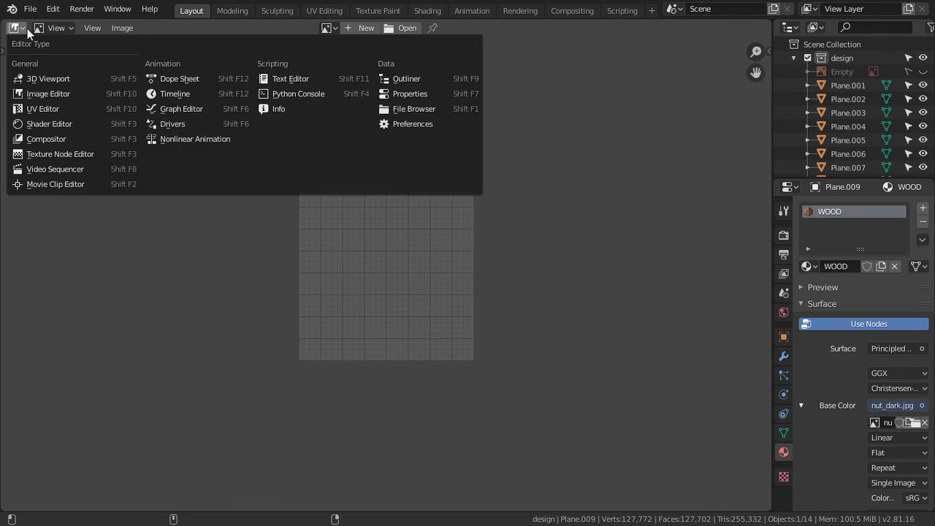
click(32, 79)
scroll(346, 282, down, 3)
key(KP_7)
middle_drag(353, 393, 298, 290)
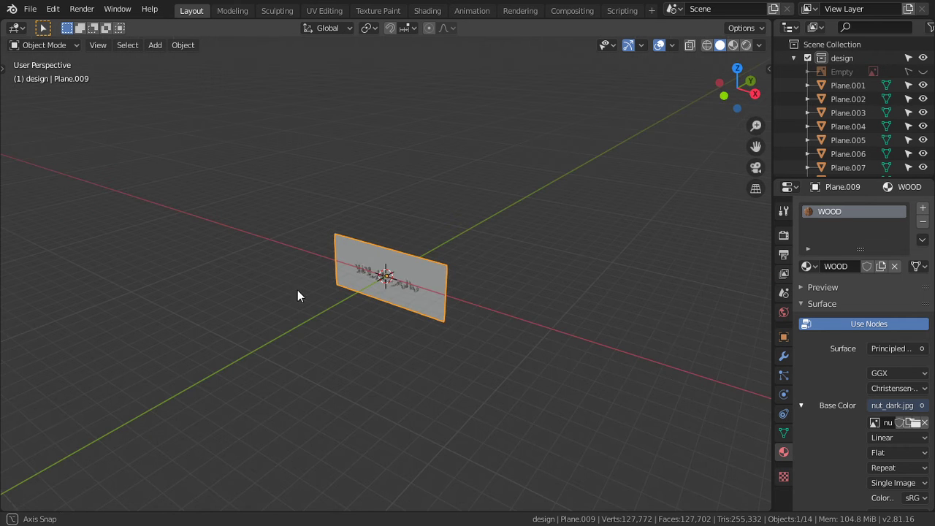
Feed the World colour from an Environment Texture with the HDRI sky image
click(786, 313)
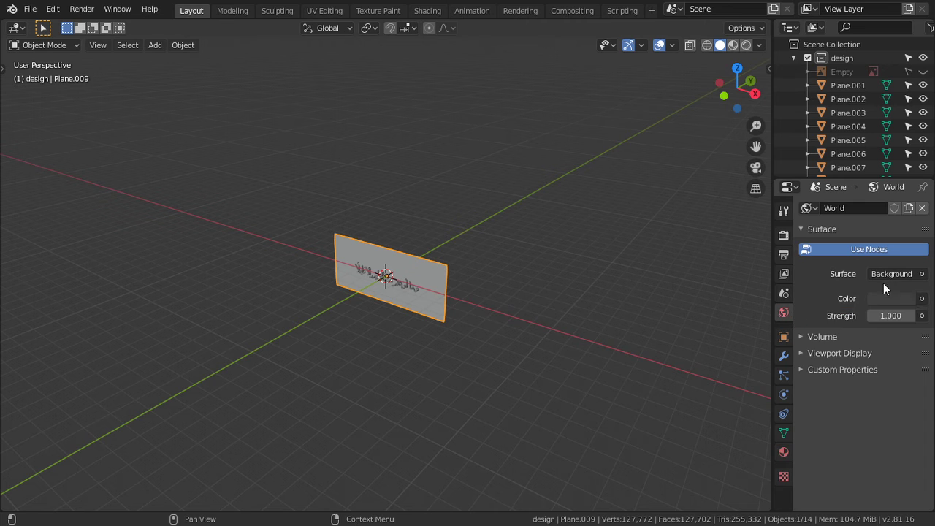
click(922, 298)
click(919, 299)
click(658, 362)
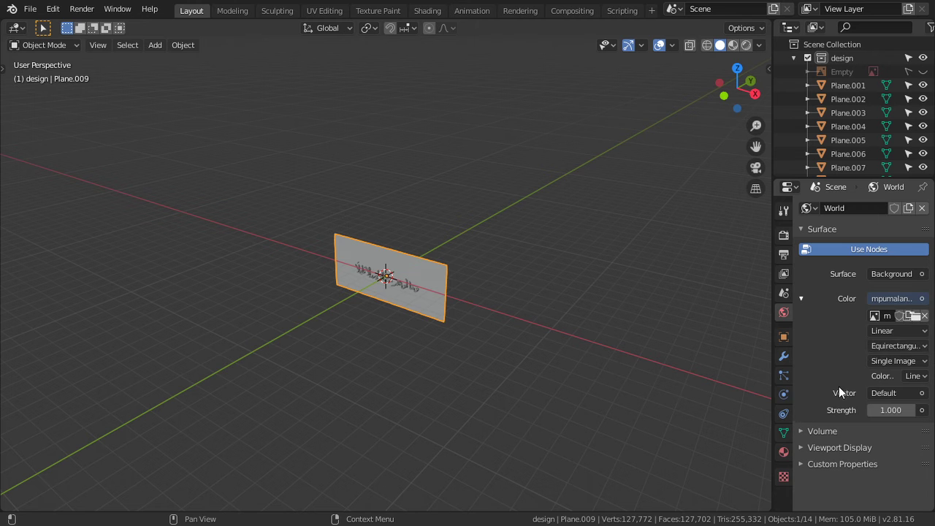
scroll(436, 309, up, 2)
scroll(436, 309, up, 1)
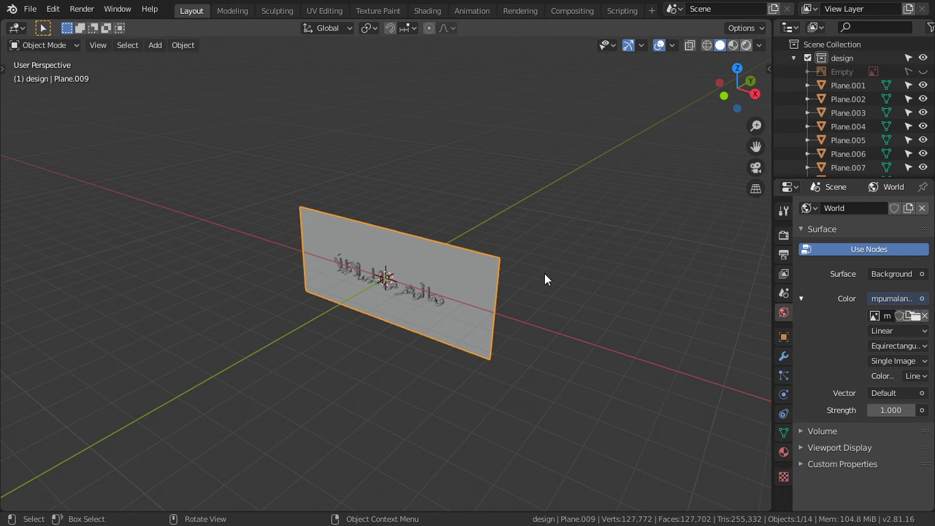
Switch to Rendered shading and orbit and zoom to an oblique view of the lettering
key(z)
alt+middle_drag(544, 273, 523, 315)
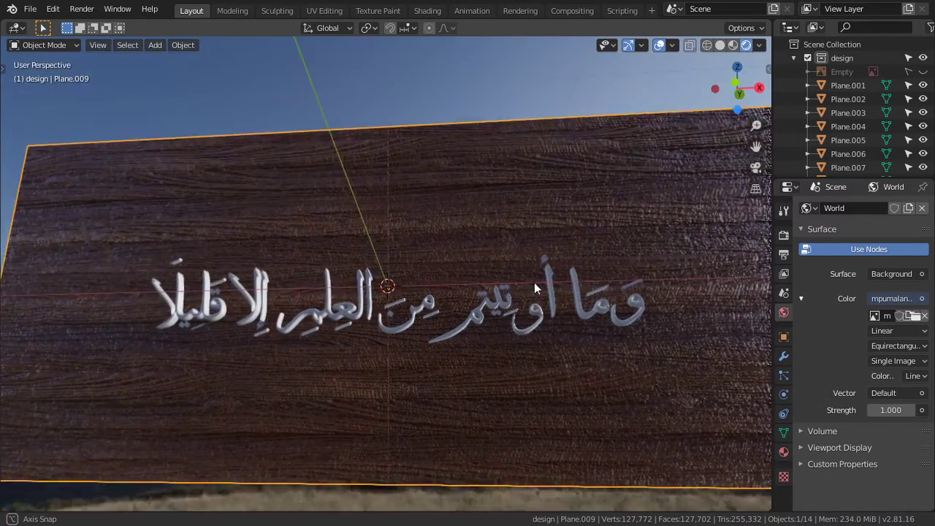
mouse_move(534, 284)
middle_down()
mouse_move(540, 332)
mouse_move(521, 282)
mouse_move(369, 402)
middle_up()
scroll(394, 408, up, 5)
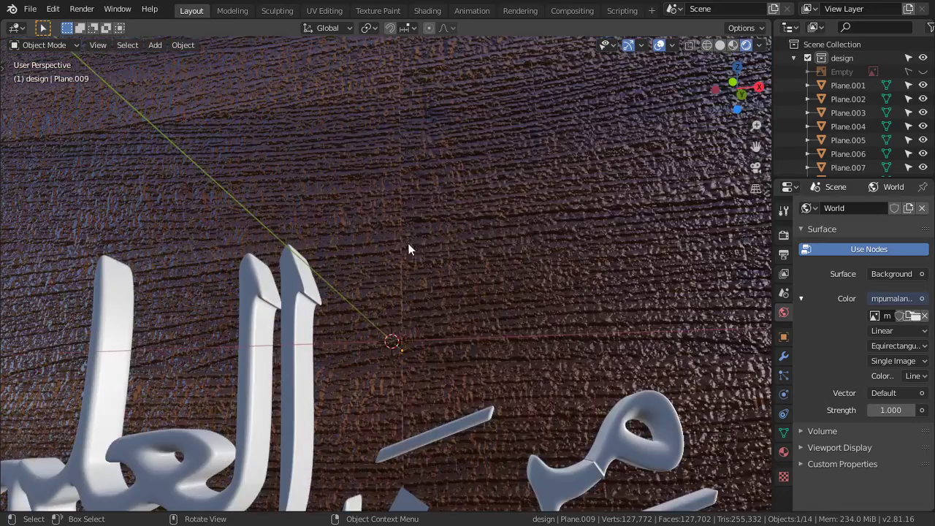
scroll(398, 301, up, 2)
scroll(397, 311, up, 3)
scroll(396, 310, up, 2)
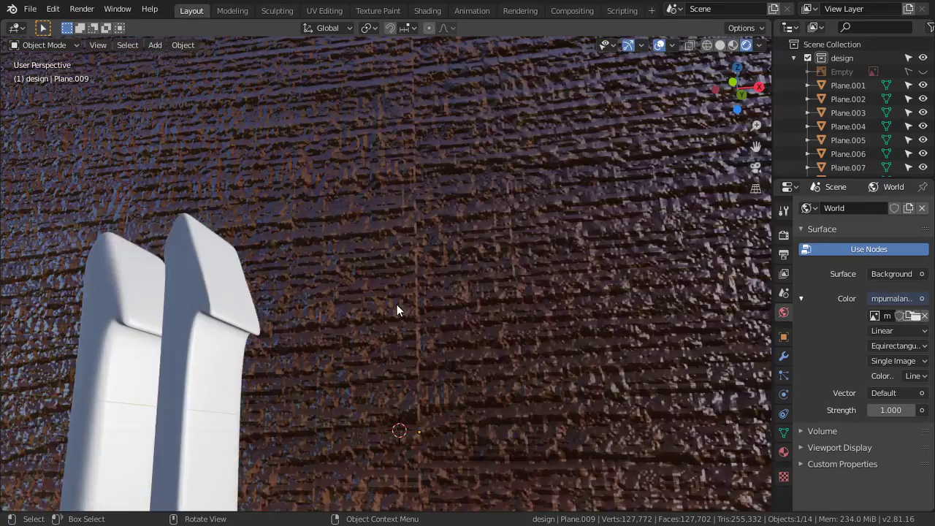
scroll(397, 311, down, 3)
scroll(407, 326, down, 3)
mouse_move(407, 326)
middle_down()
mouse_move(421, 375)
mouse_move(511, 395)
mouse_move(516, 330)
mouse_move(445, 290)
mouse_move(409, 342)
mouse_move(401, 379)
mouse_move(433, 363)
middle_up()
Select the Arabic lettering and create a new material named GOLDEN
click(358, 302)
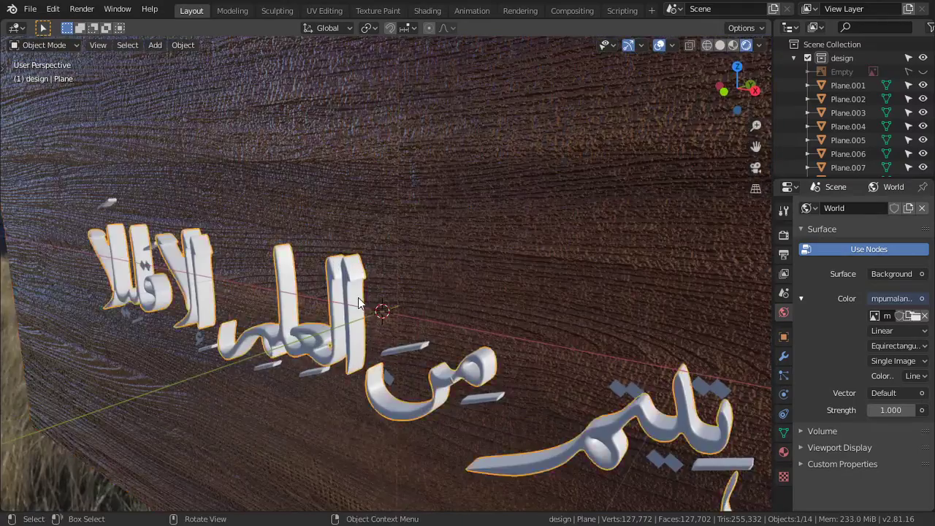
scroll(358, 302, down, 4)
scroll(358, 301, down, 2)
click(784, 452)
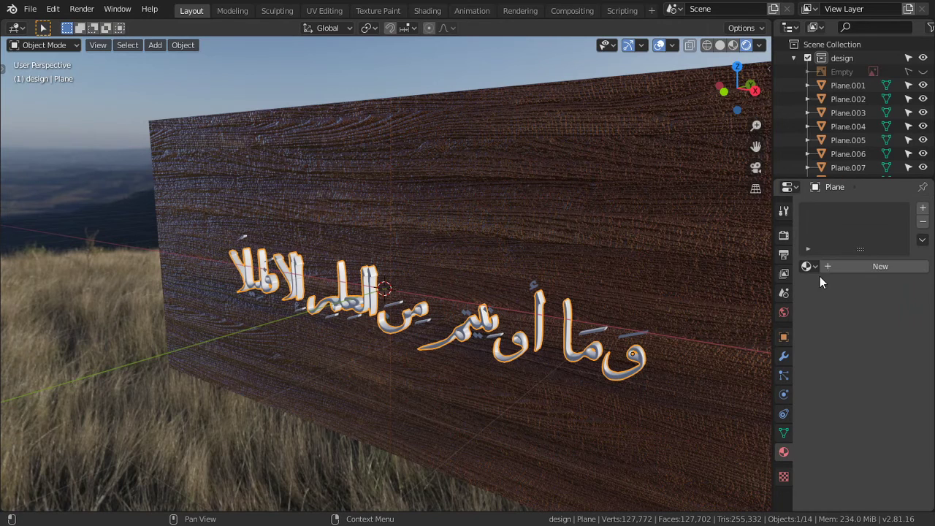
click(840, 268)
double_click(840, 266)
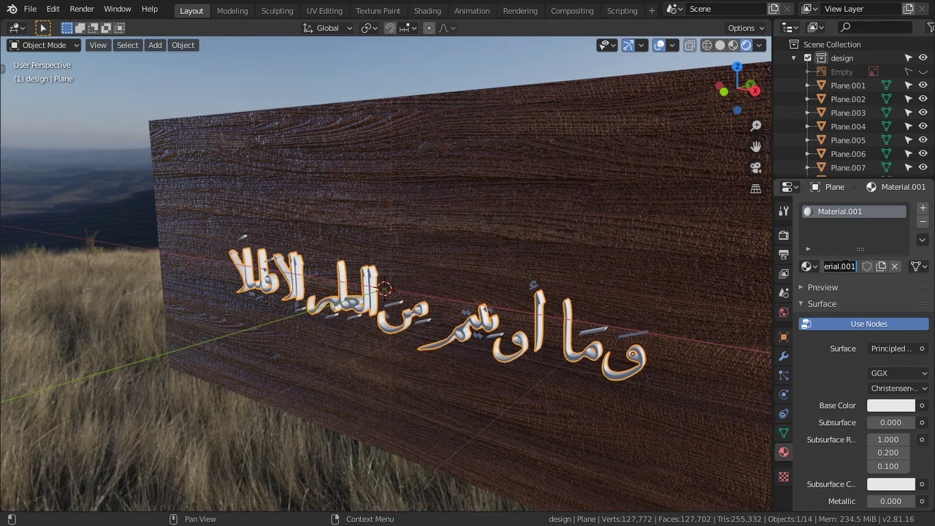
text(GOLDEN)
key(Return)
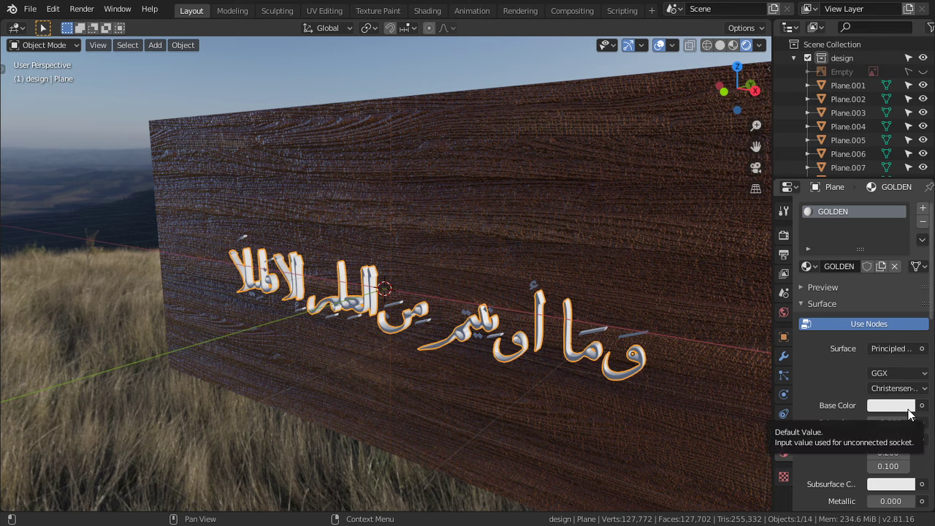
Set GOLDEN's base colour to a bright gold and Metallic to 1
click(909, 406)
click(823, 284)
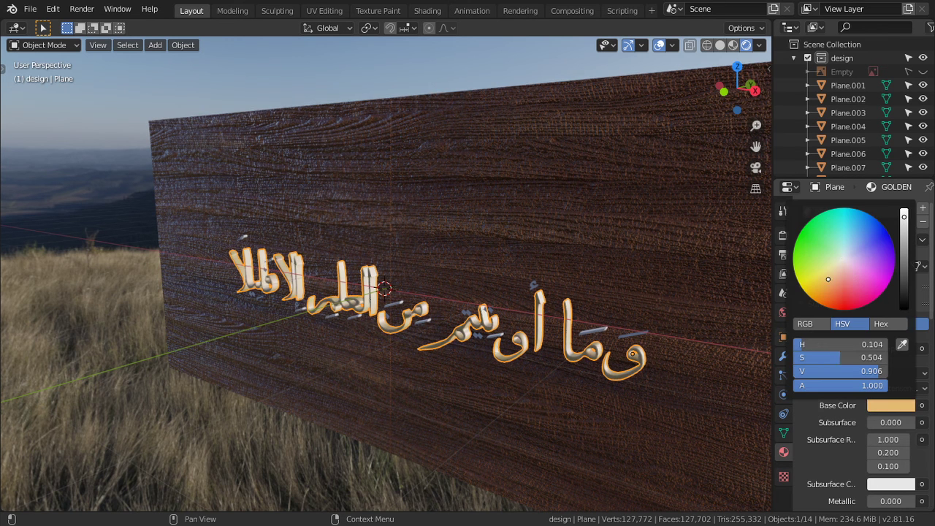
drag(901, 221, 904, 211)
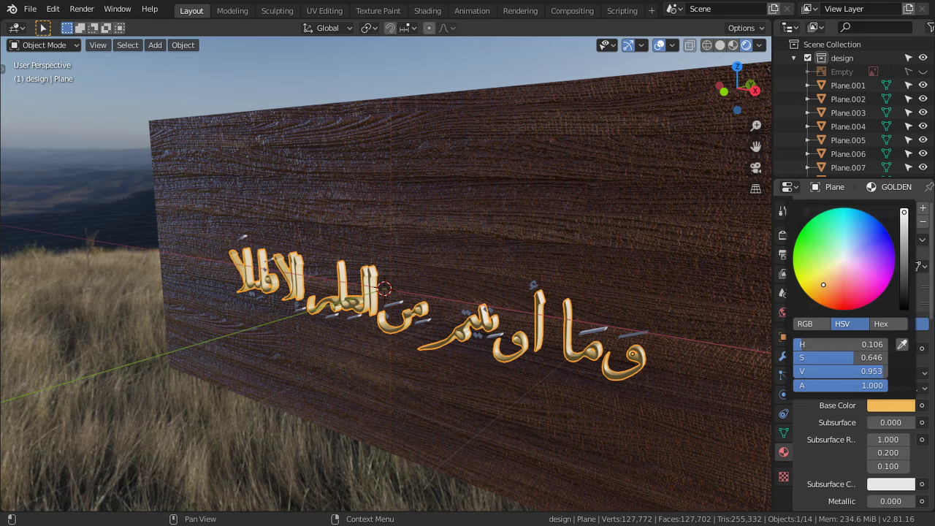
drag(890, 501, 917, 501)
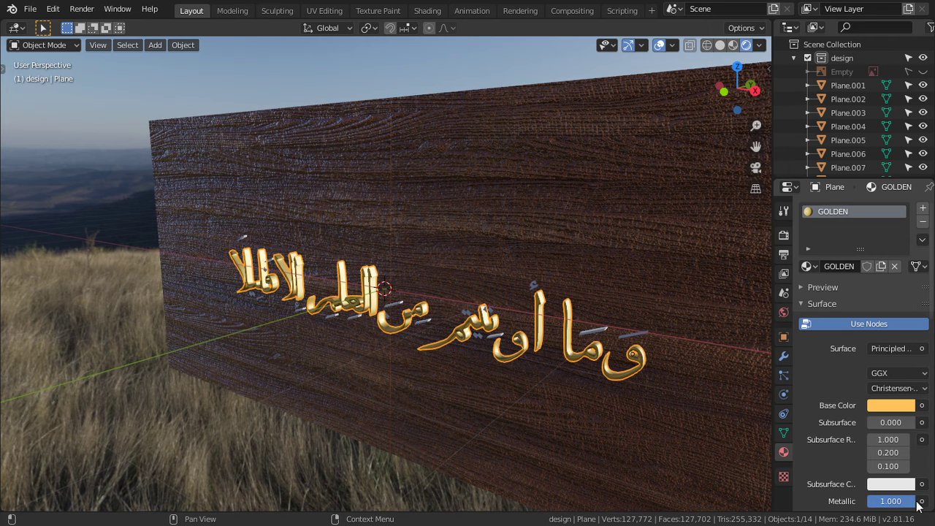
scroll(873, 458, down, 3)
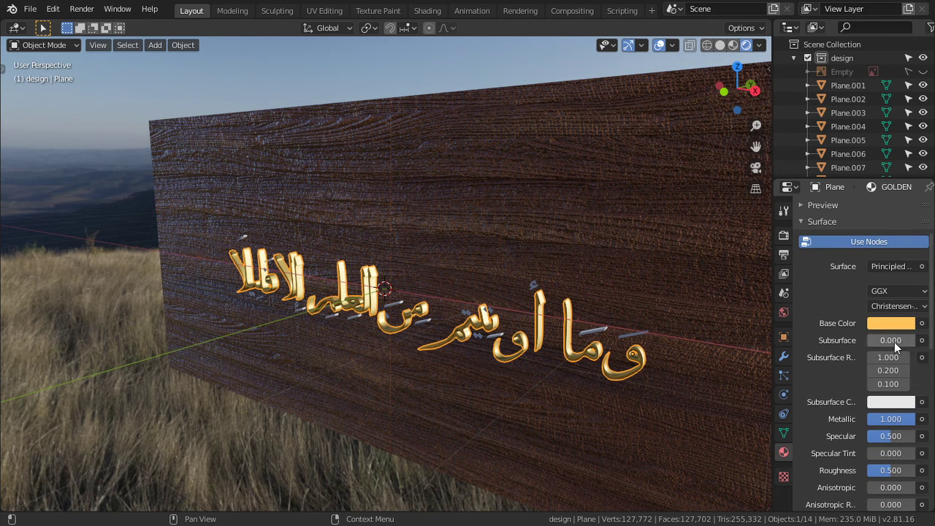
In the Shader Editor, set Roughness 0.2, Anisotropic 0.086 and Clearcoat 0.173
key(shift+F3)
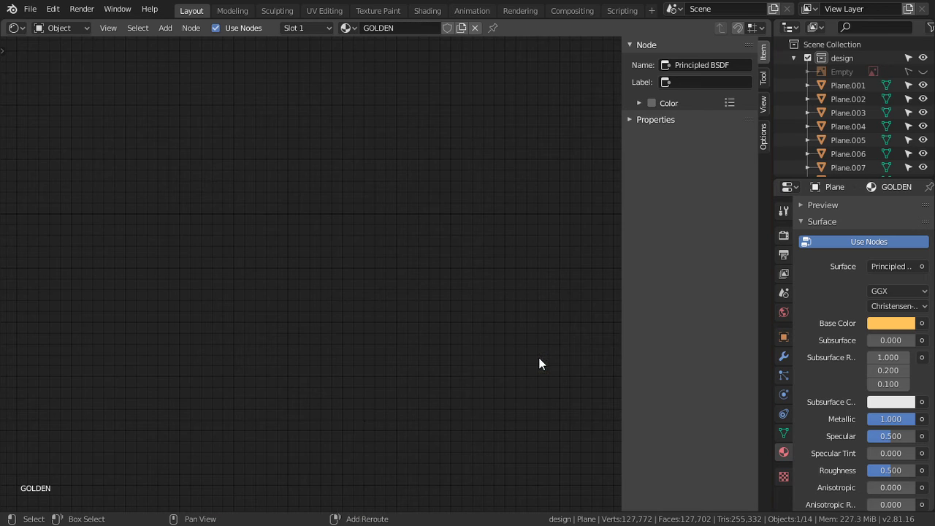
click(25, 30)
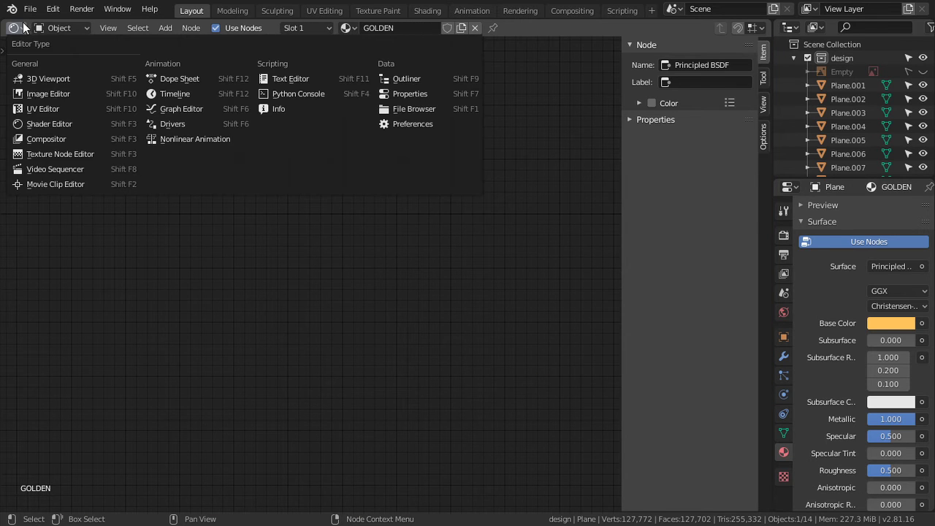
click(41, 124)
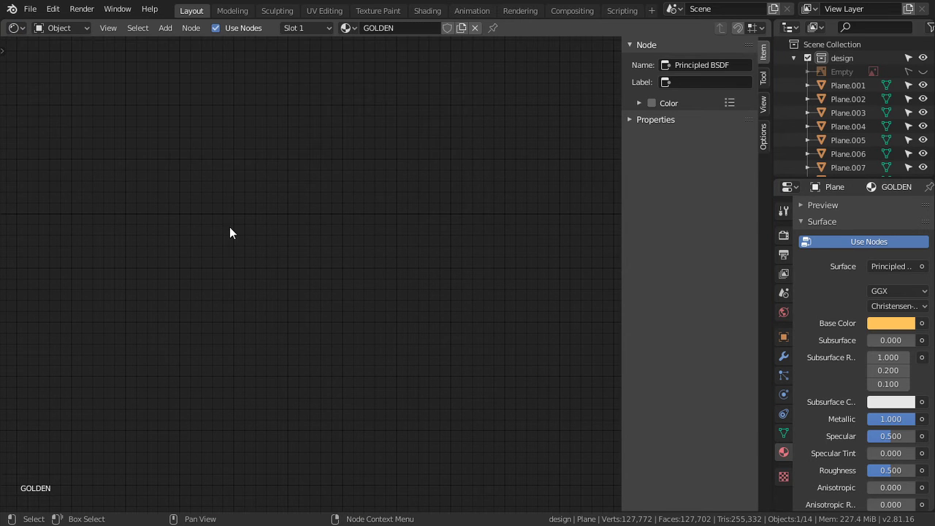
key(Home)
scroll(229, 232, up, 1)
scroll(229, 232, up, 3)
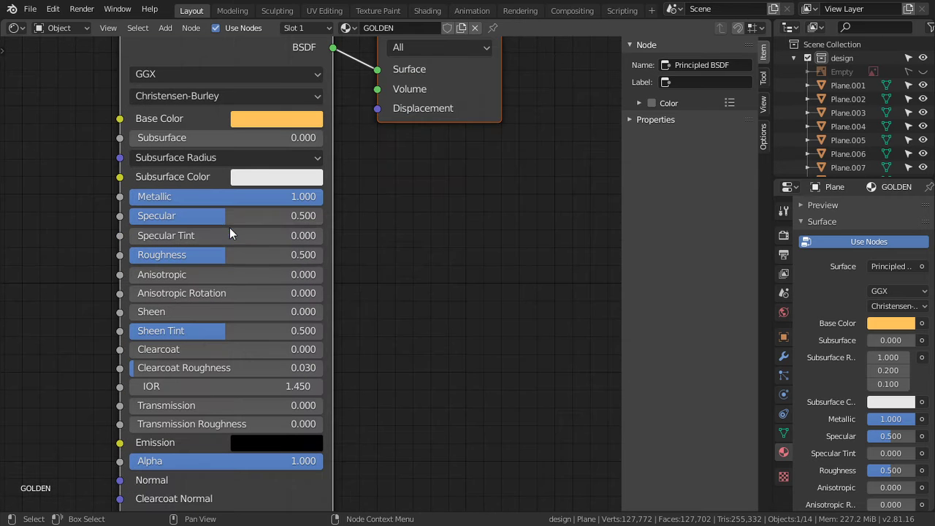
click(257, 255)
text(0.200)
key(Return)
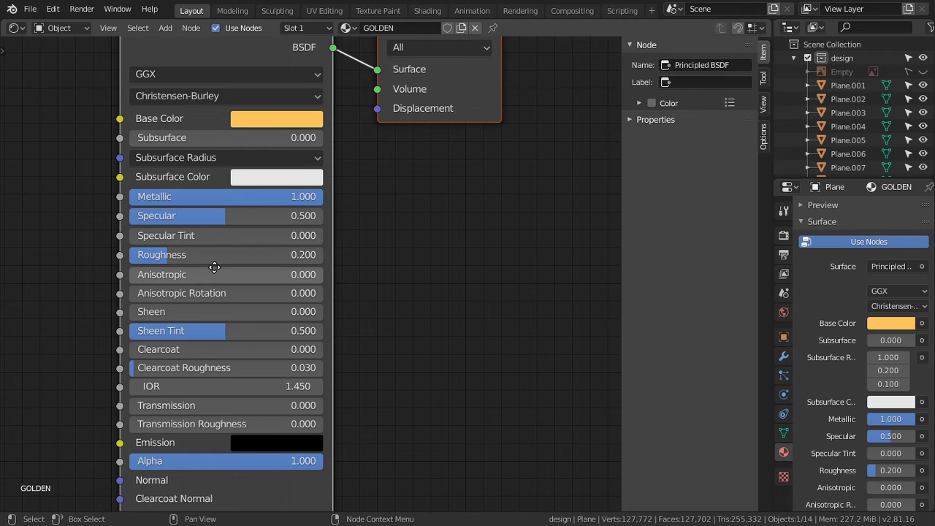
middle_drag(190, 276, 200, 284)
drag(201, 284, 217, 284)
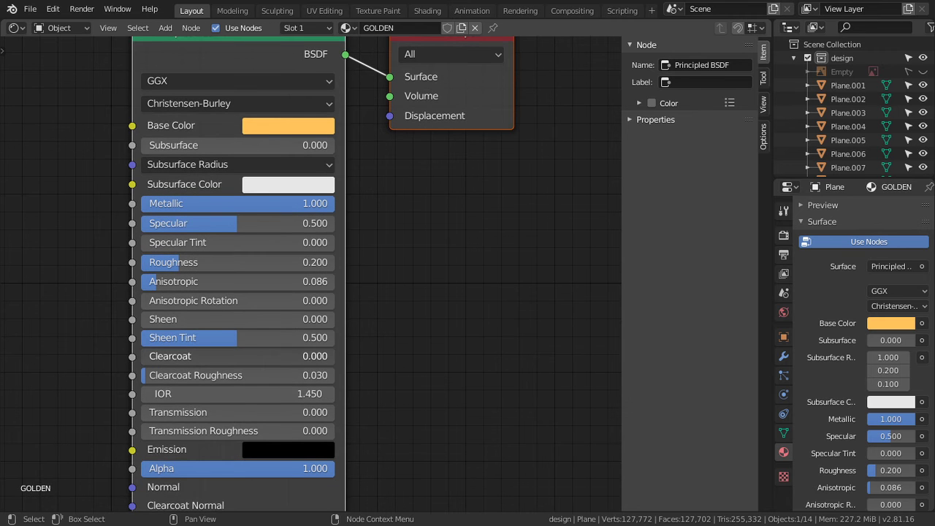
drag(153, 357, 174, 356)
scroll(327, 271, down, 2)
scroll(491, 314, up, 2)
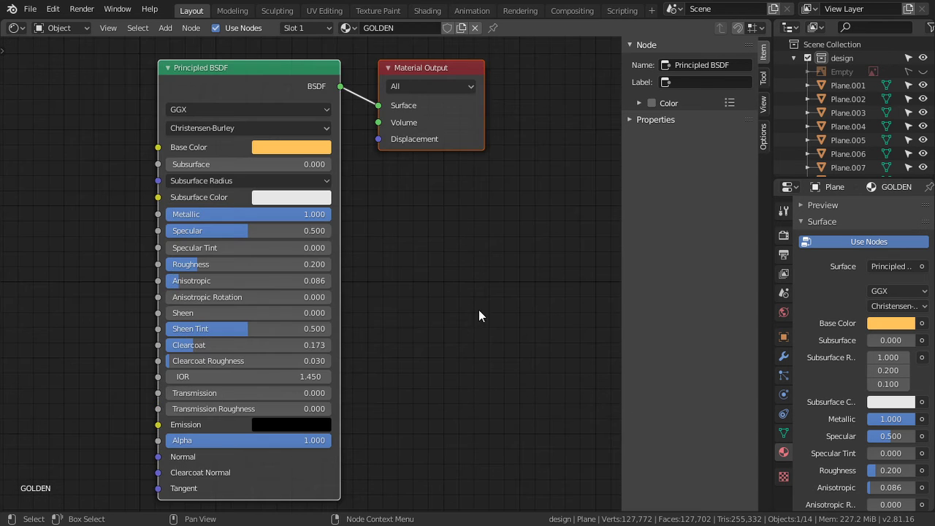
Return the area to the 3D Viewport and view the board from the front
click(14, 28)
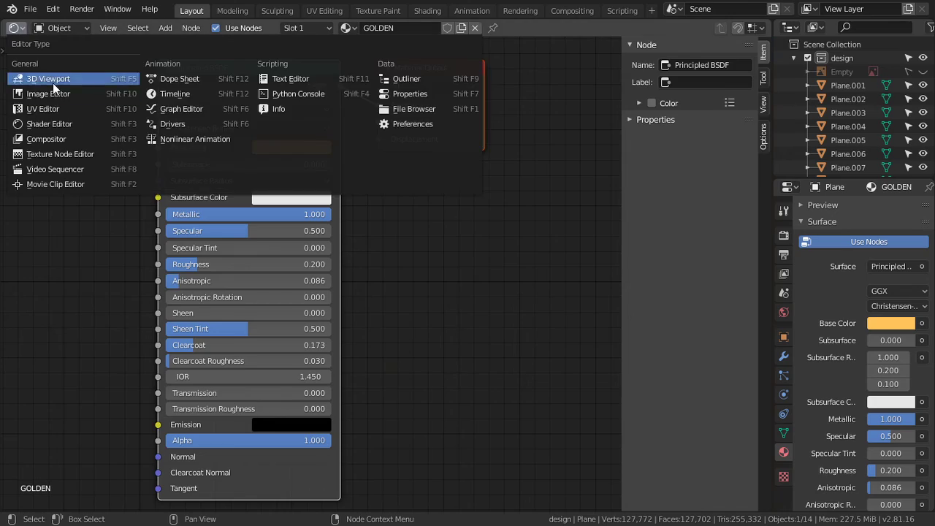
click(53, 82)
key(KP_1)
scroll(471, 315, up, 2)
scroll(471, 313, up, 2)
scroll(460, 325, down, 3)
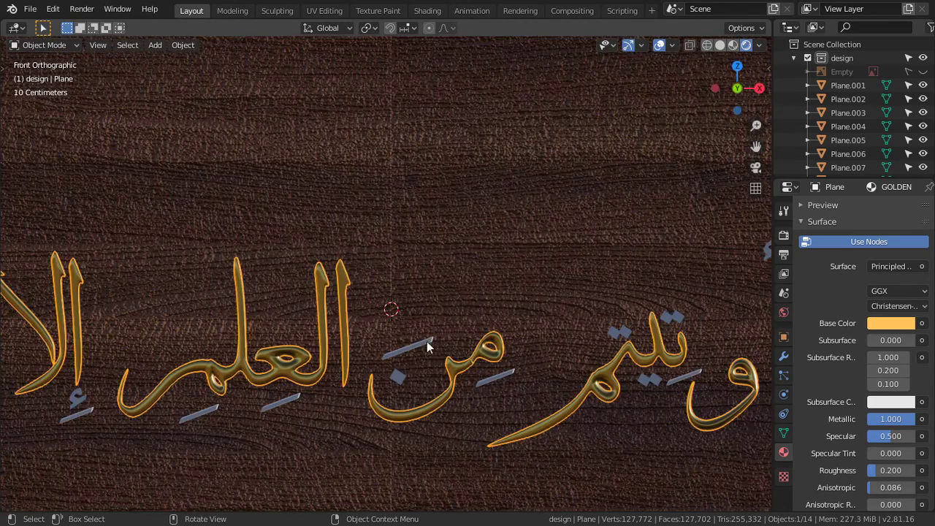
Select the grey diacritic bars and create a new material named WORDS
click(428, 343)
click(401, 380)
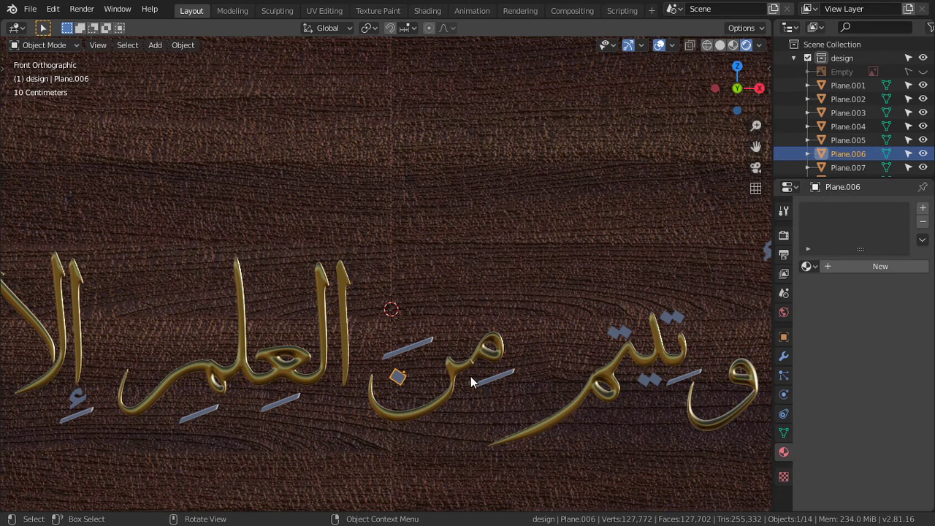
key(ctrl+z)
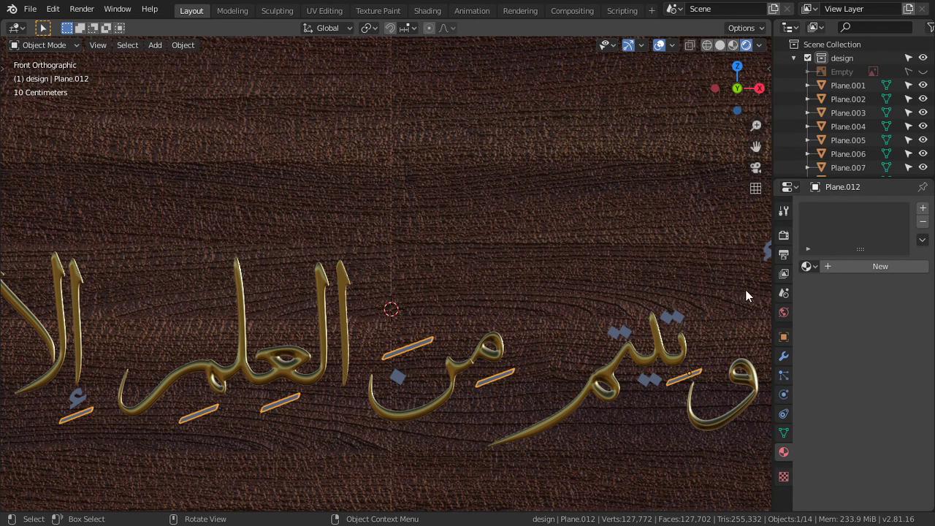
click(808, 266)
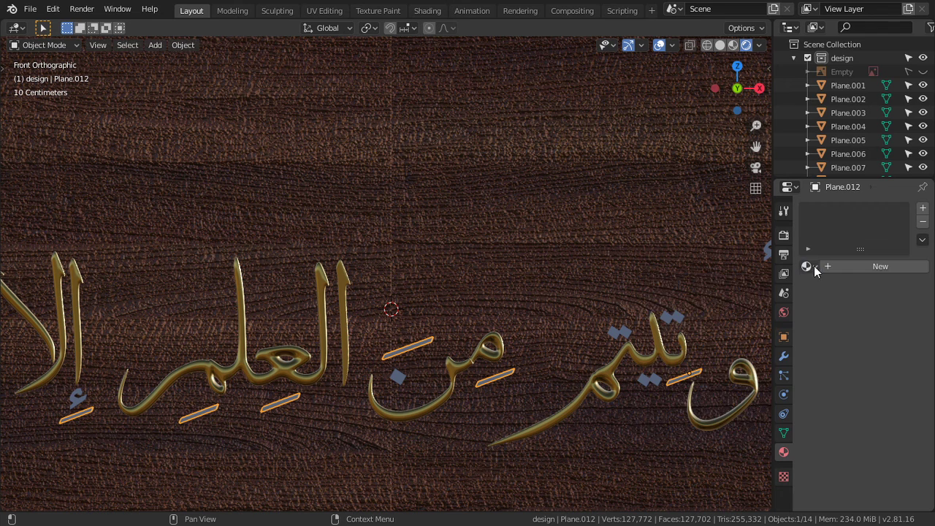
click(848, 266)
double_click(842, 266)
text(WORDS)
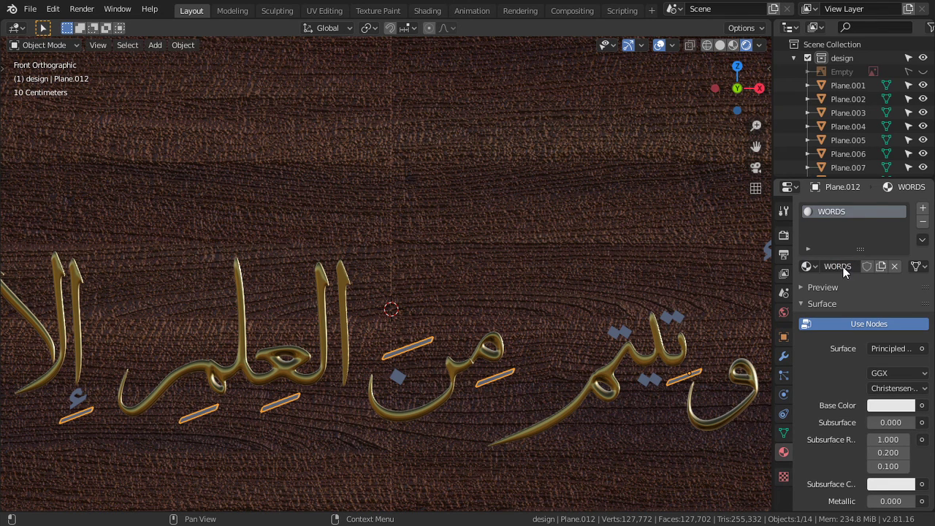
key(Return)
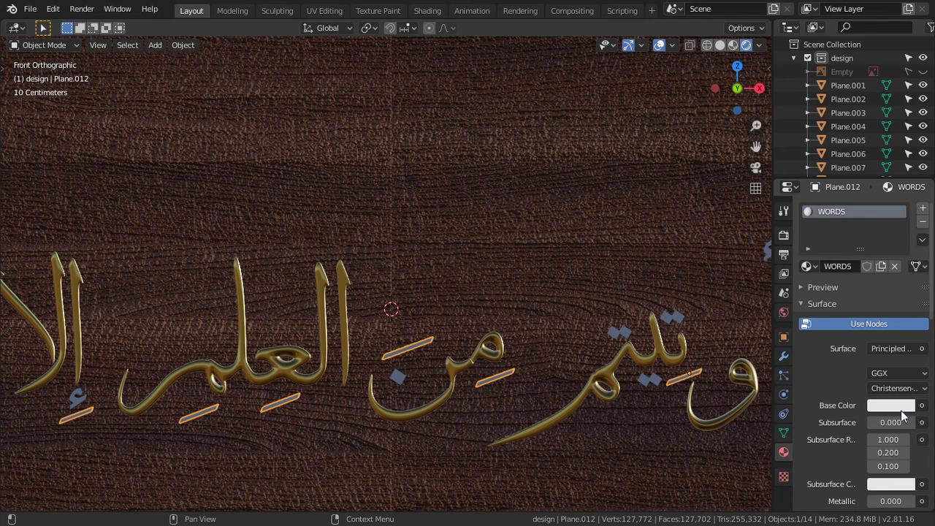
Set the WORDS material to Roughness 0.361 and Metallic 0.111
click(891, 405)
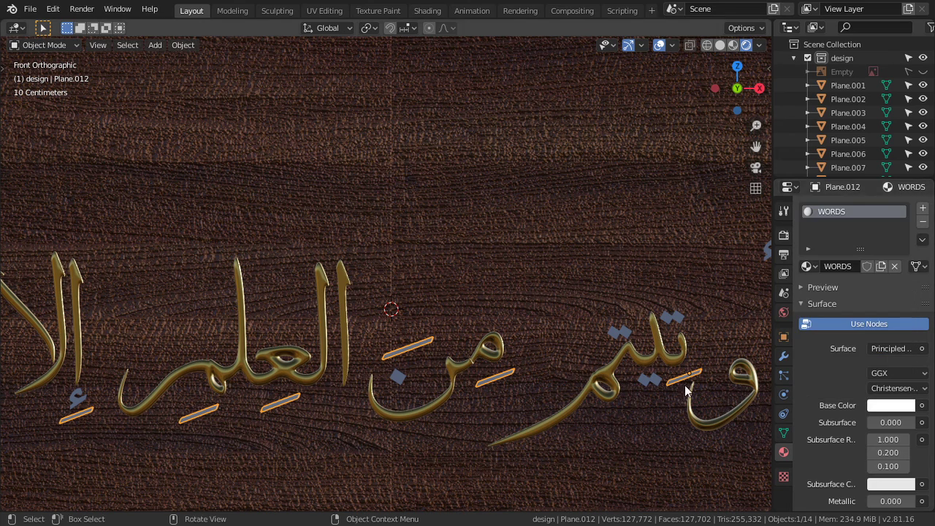
scroll(876, 439, down, 3)
scroll(888, 458, down, 1)
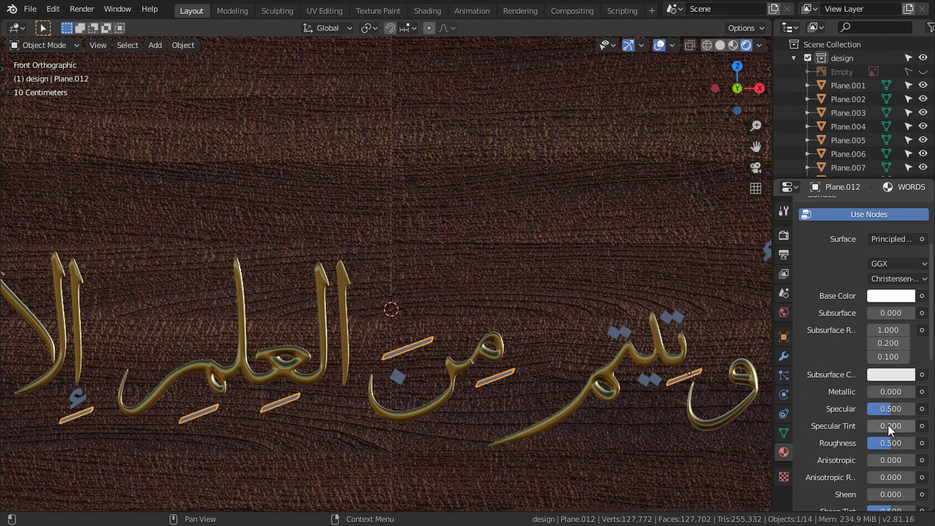
drag(890, 443, 886, 443)
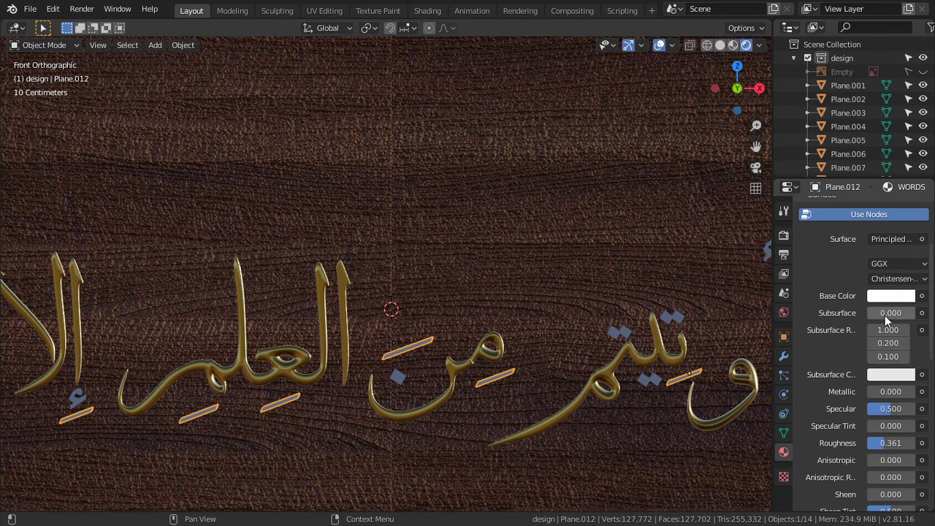
drag(891, 391, 920, 392)
mouse_move(639, 376)
middle_down()
mouse_move(571, 375)
mouse_move(512, 403)
middle_up()
scroll(526, 398, up, 3)
scroll(526, 398, up, 2)
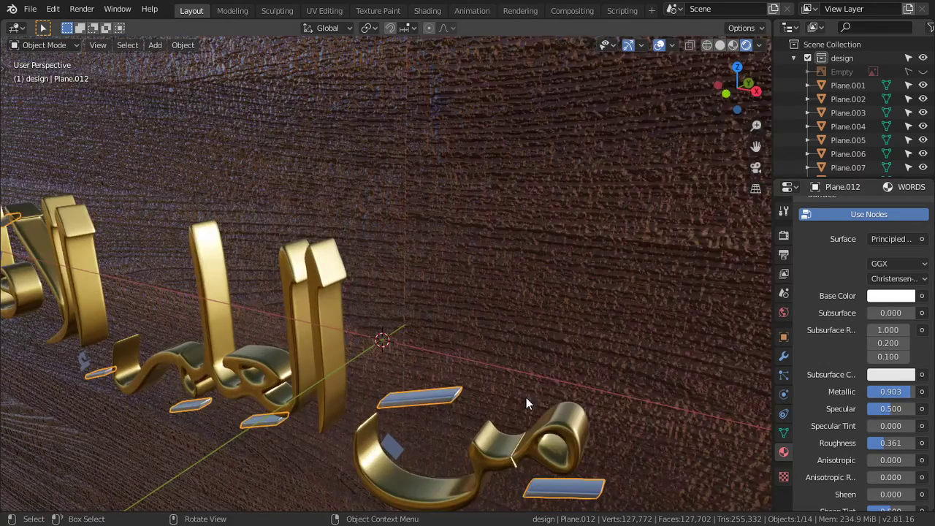
drag(909, 399, 884, 399)
scroll(403, 402, down, 3)
scroll(438, 333, down, 3)
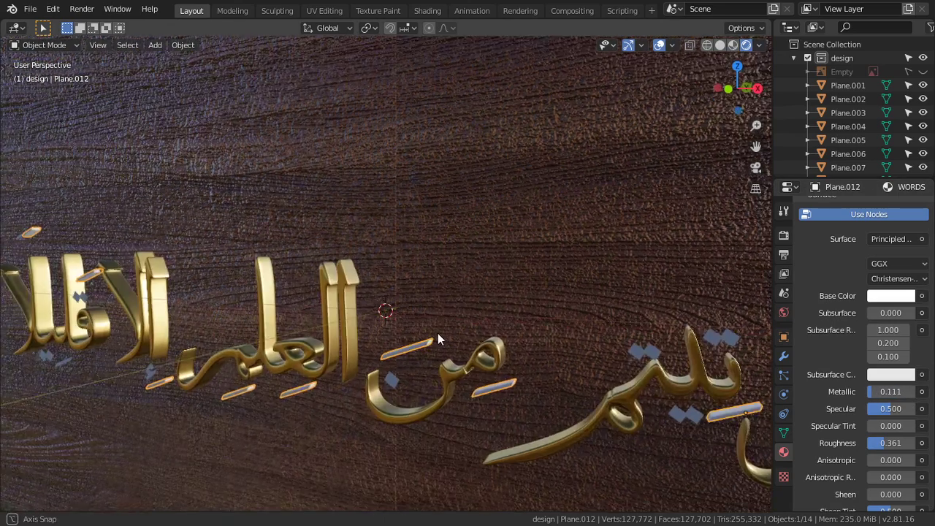
scroll(442, 330, down, 3)
key(shift+a)
Add a camera aligned to the current view, with Lock Camera to View enabled
click(438, 450)
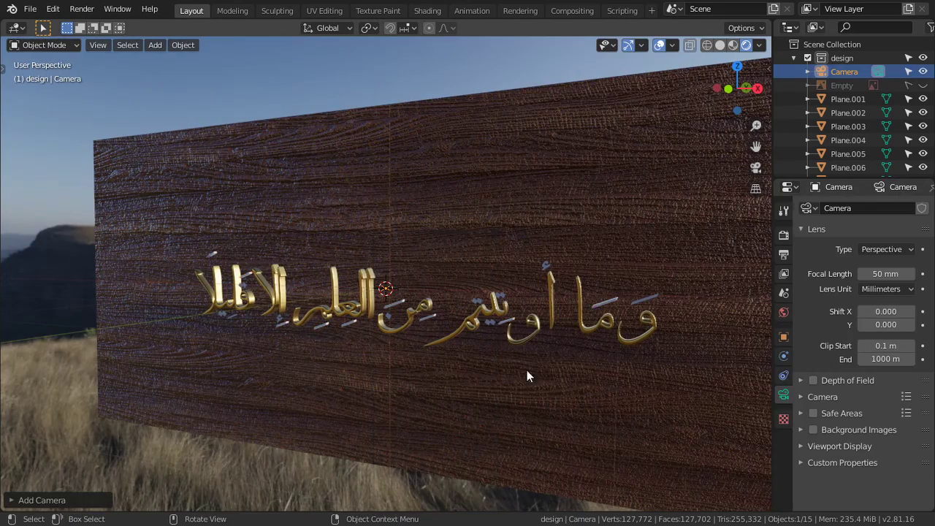
key(ctrl+alt+KP_0)
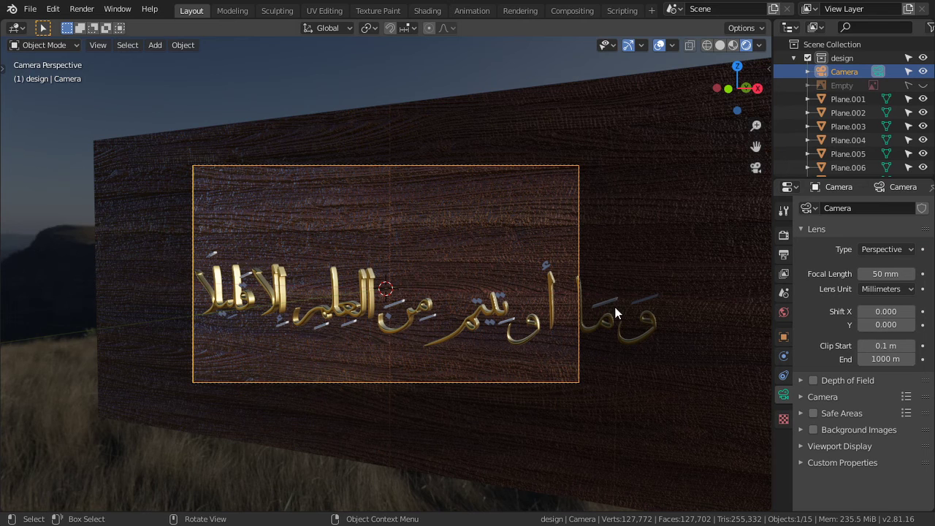
key(n)
click(745, 230)
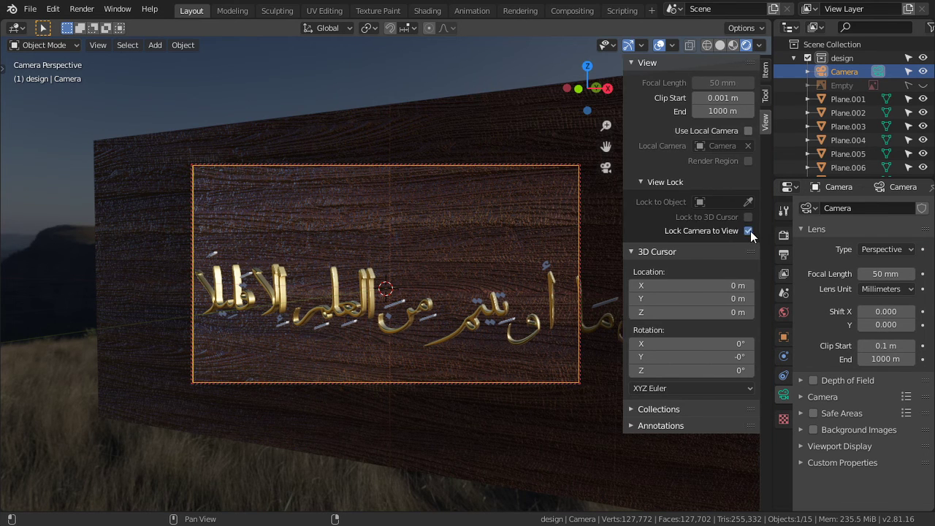
key(n)
Frame the calligraphy board squarely in the camera view, then go to top view
mouse_move(583, 260)
middle_down()
mouse_move(606, 289)
mouse_move(526, 288)
middle_up()
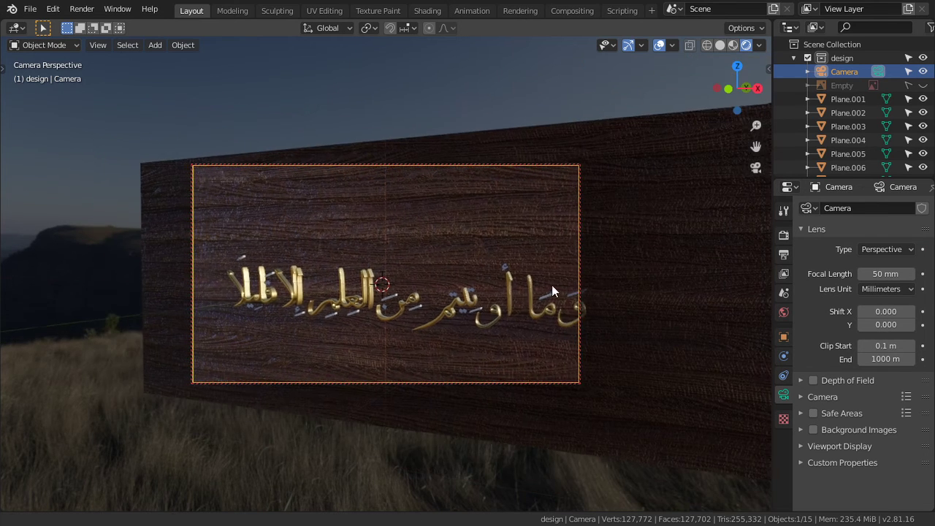
key(shift+z)
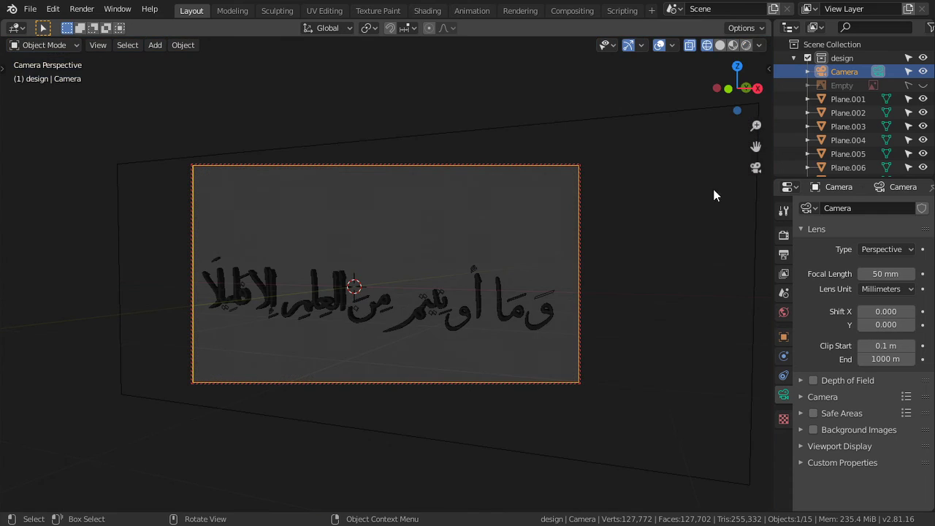
click(748, 46)
key(KP_7)
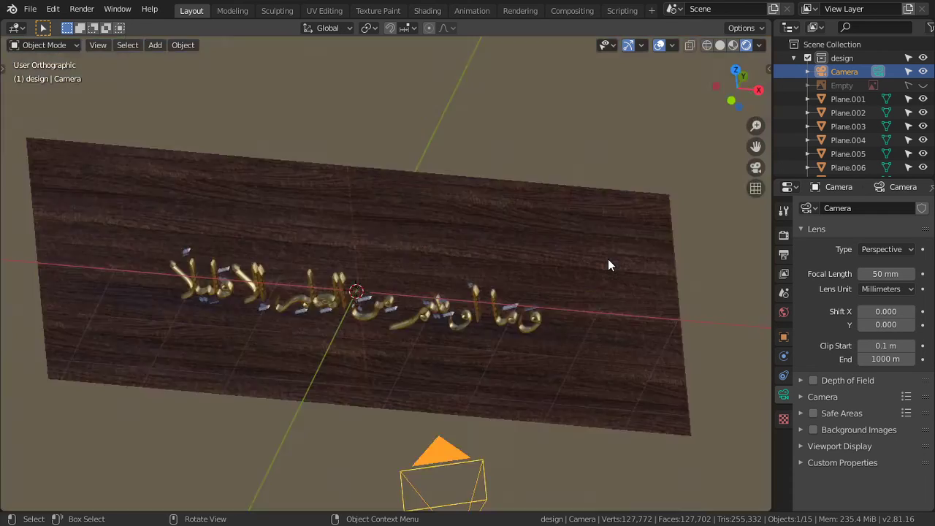
key(shift+a)
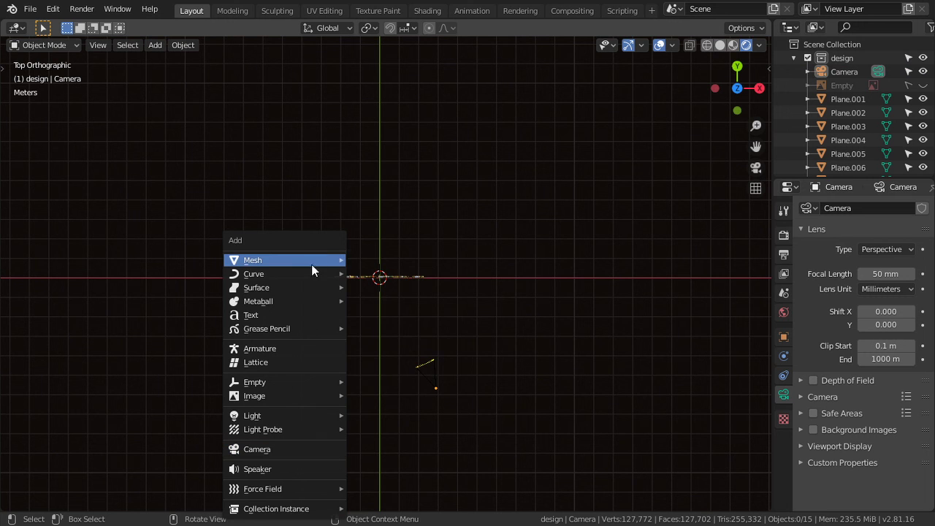
mouse_move(252, 415)
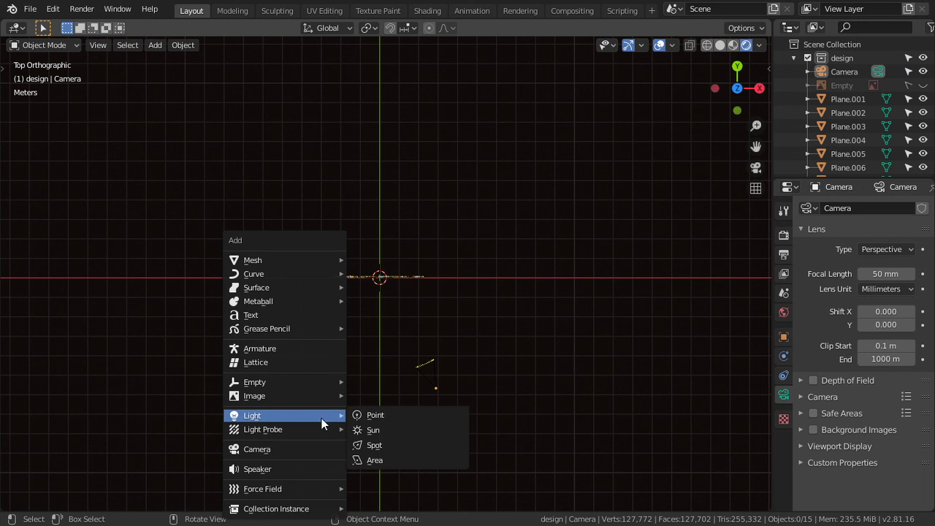
Add a Sun light placed up and right, angled down toward the board
click(373, 430)
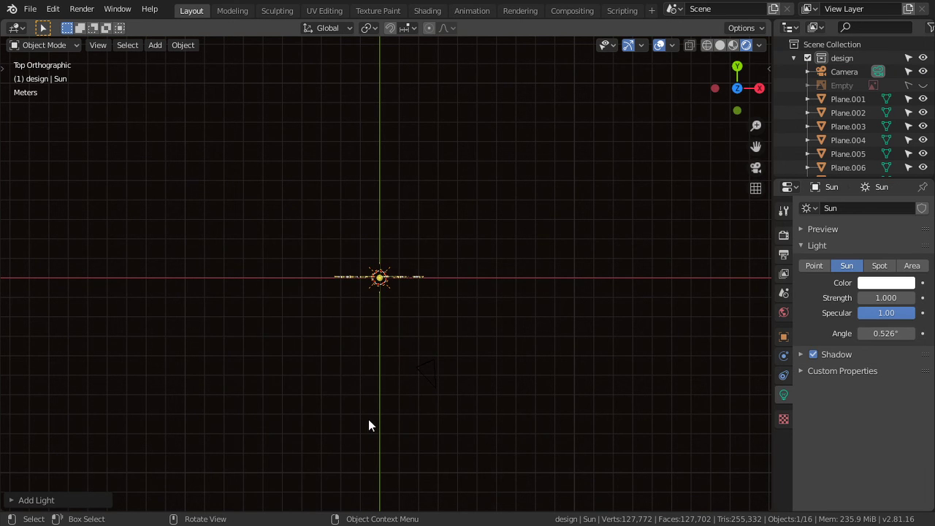
key(KP_1)
key(g)
click(594, 190)
key(r)
click(381, 347)
key(KP_7)
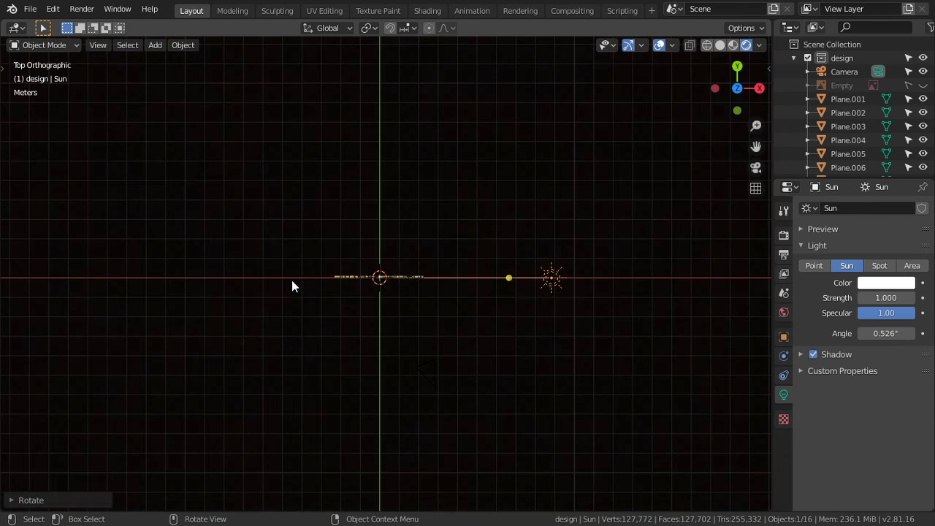
click(279, 395)
Add a new plane and move it below and left of the board
key(shift+a)
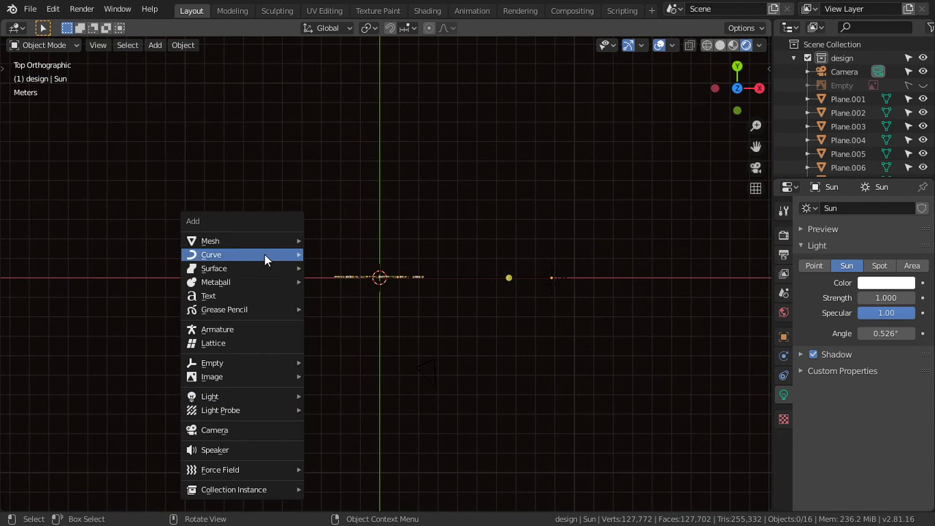
click(322, 241)
key(g)
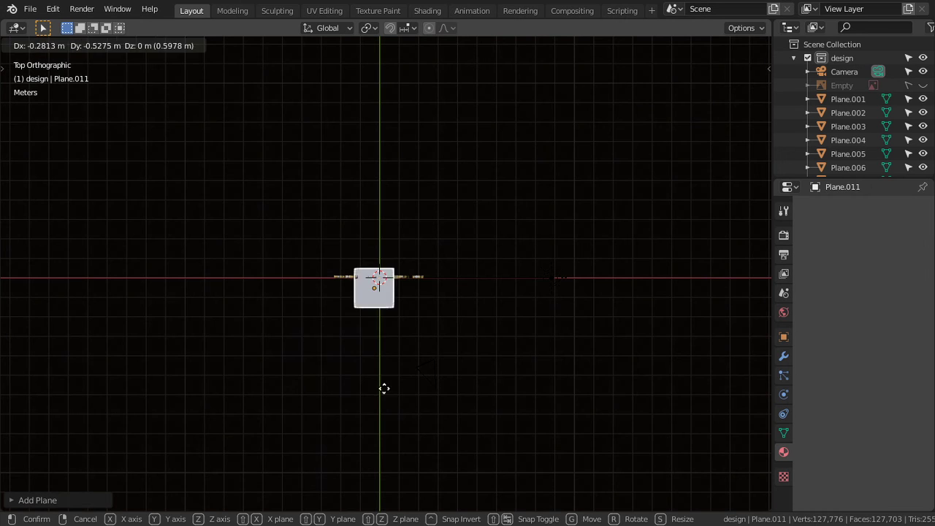
click(314, 478)
Stand the plane upright at 90°, scale it 3x, and raise and tilt it near the camera
text(rx90)
key(Return)
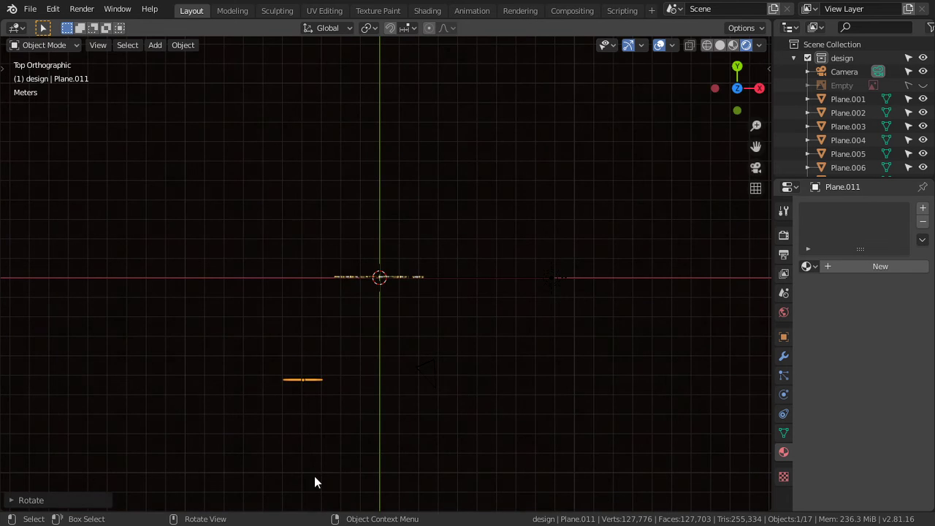
key(KP_1)
key(KP_3)
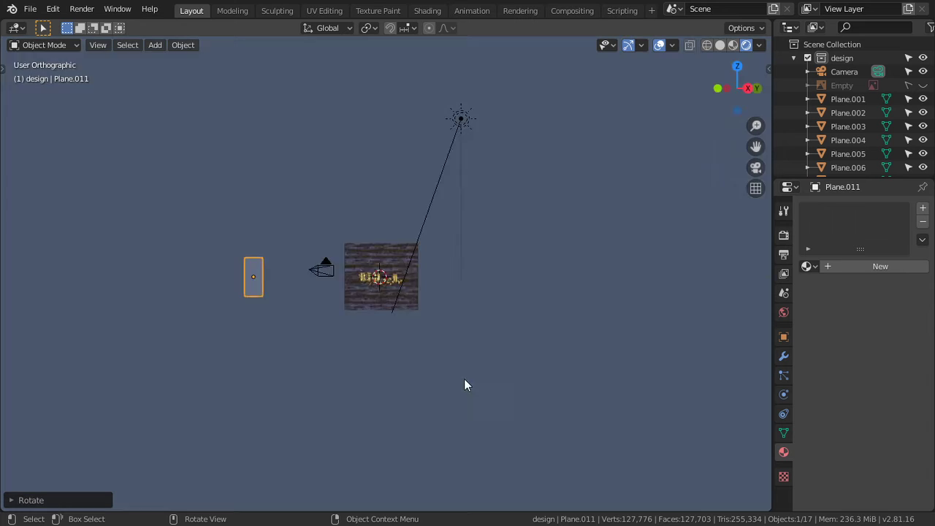
key(r)
click(398, 403)
text(s3)
key(Return)
key(g)
click(465, 329)
key(r)
click(418, 387)
Give the plane a new Emission material named FILL with strength 5
click(841, 265)
text(FILL)
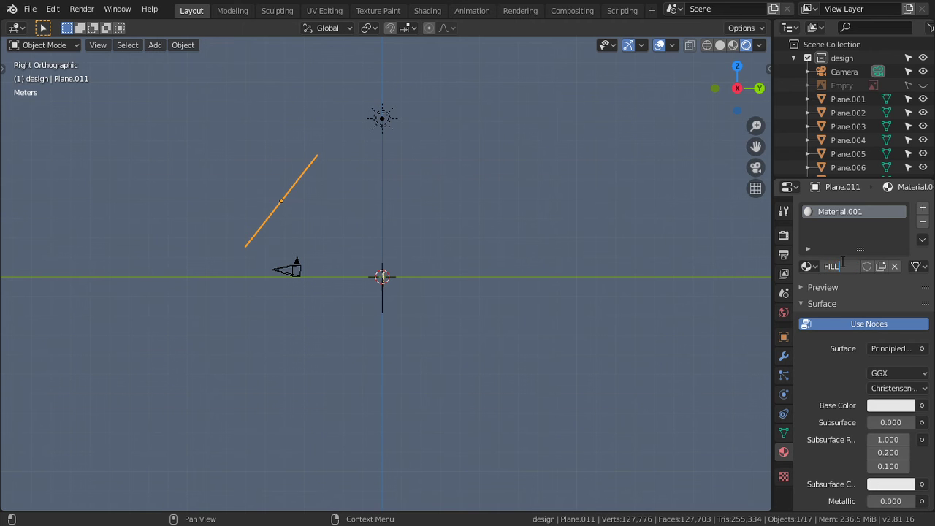
key(Return)
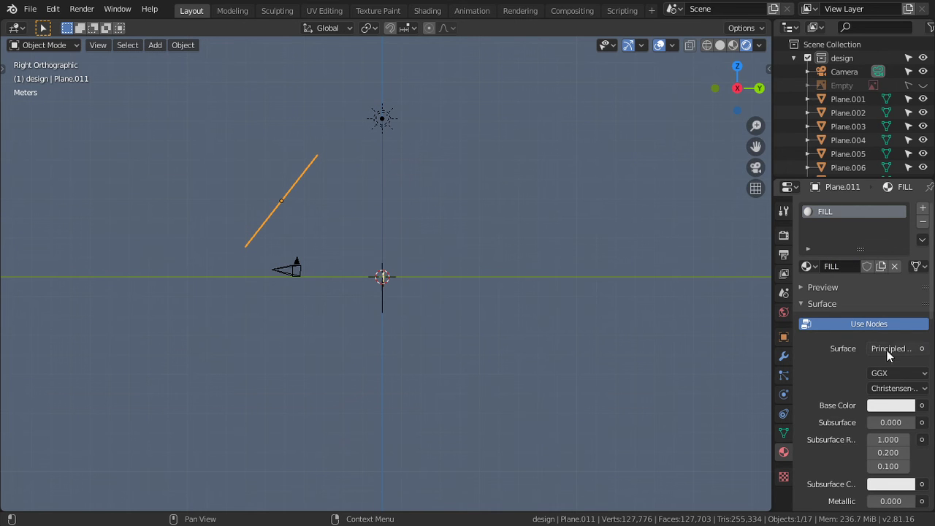
click(890, 348)
click(818, 76)
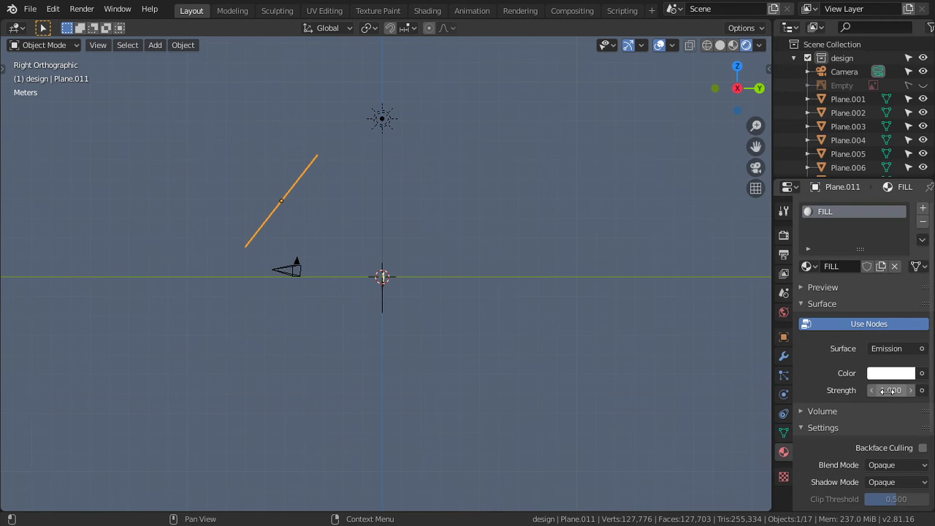
key(Return)
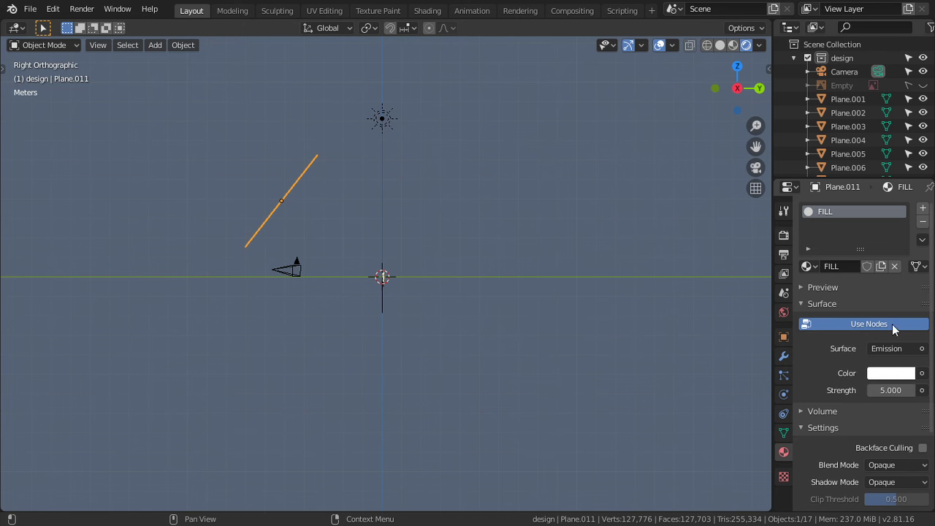
click(784, 234)
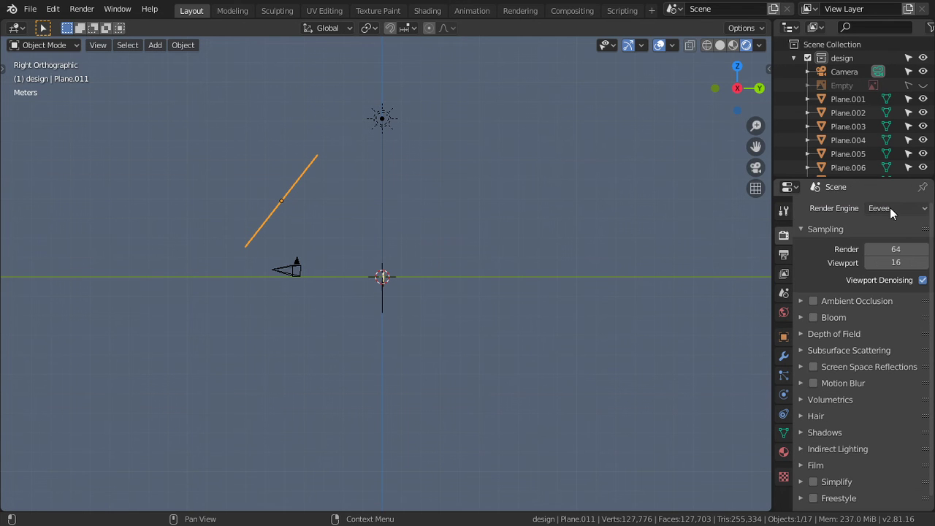
Set Eevee render samples to 100 and enable Bloom and Ambient Occlusion
key(KP_0)
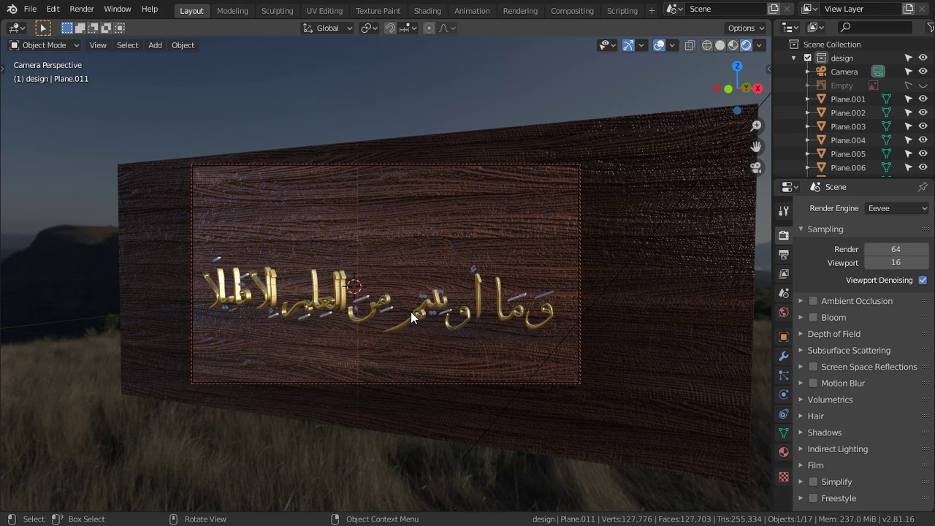
click(897, 249)
text(100)
key(Return)
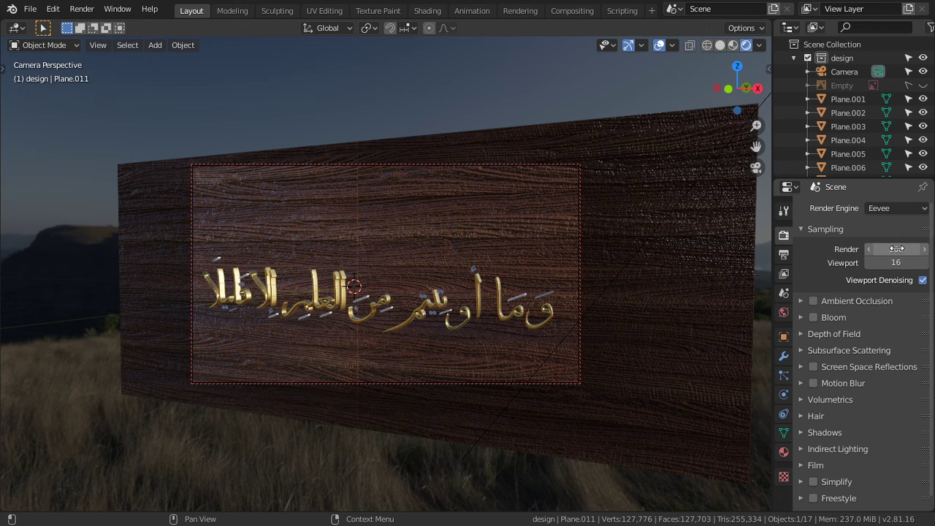
click(819, 322)
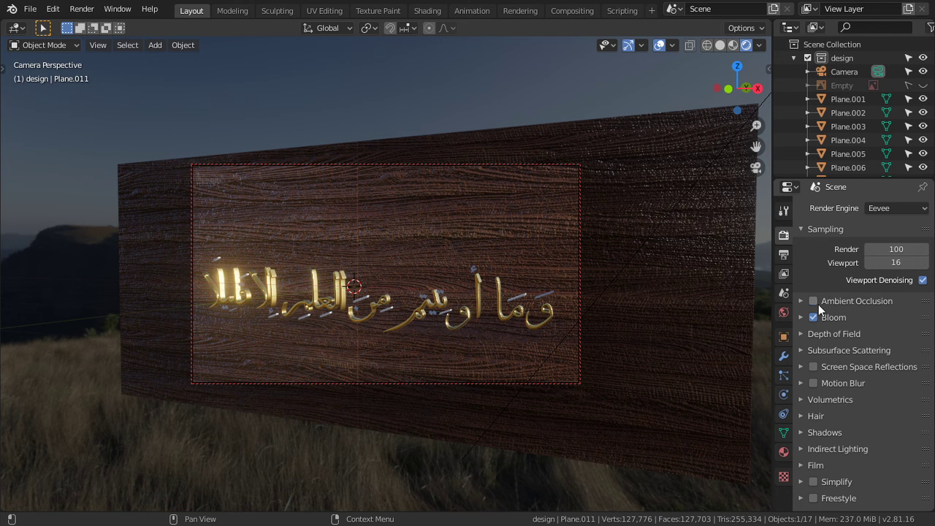
click(818, 304)
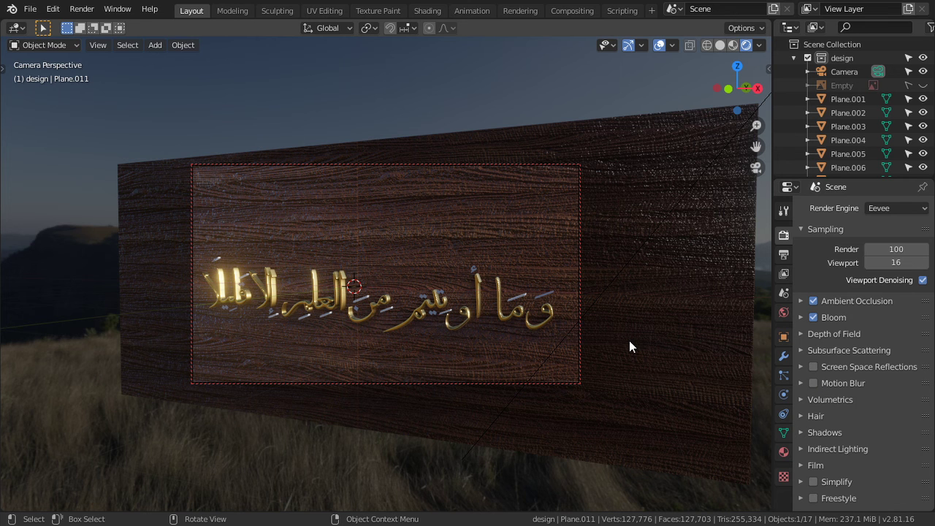
click(545, 295)
key(KP_7)
Extrude a single flat diacritic piece to a 0.01 thickness
scroll(533, 323, up, 3)
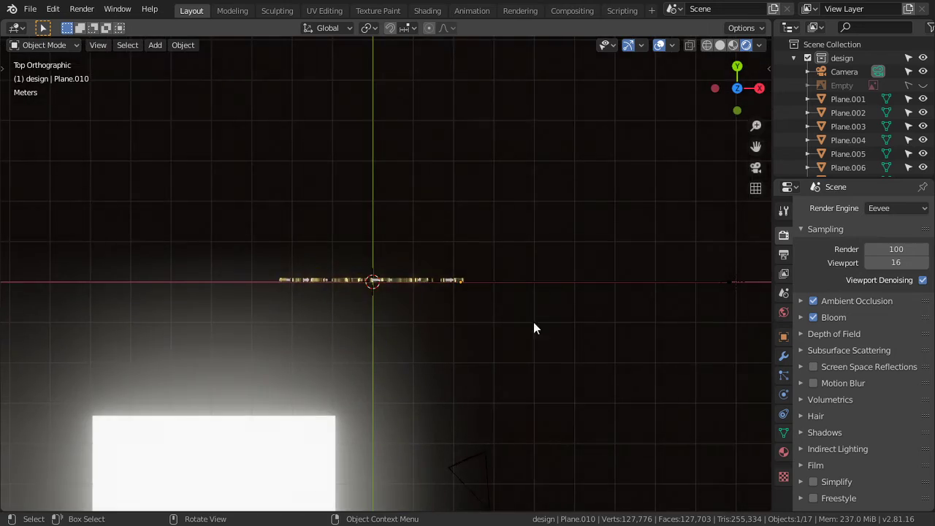
middle_drag(534, 323, 415, 234)
scroll(420, 248, up, 3)
scroll(446, 293, up, 3)
scroll(497, 317, up, 2)
scroll(570, 332, up, 1)
middle_drag(629, 349, 592, 397)
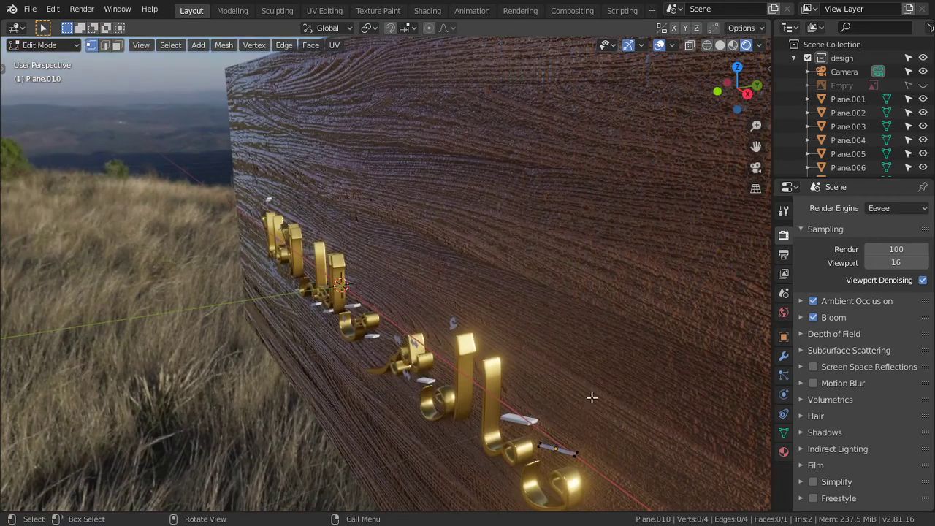
shift+click(456, 325)
key(Tab)
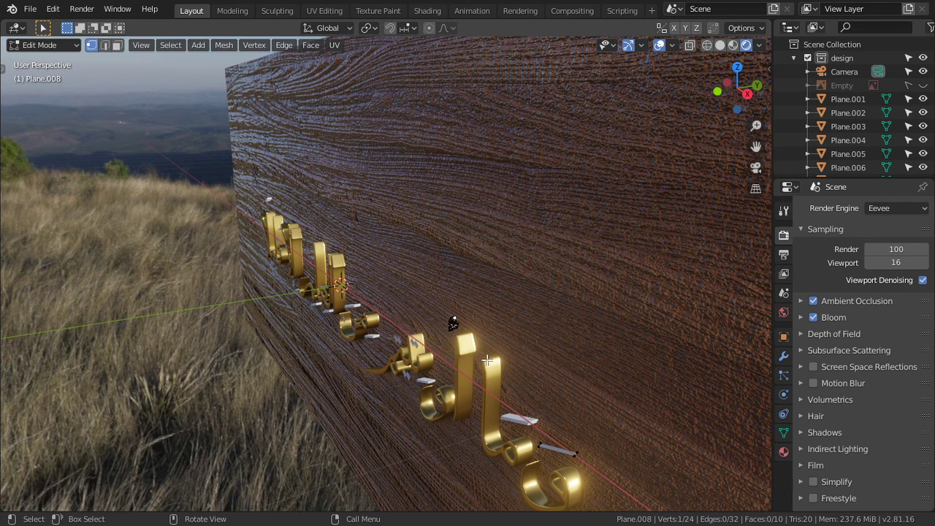
key(e)
text(.)
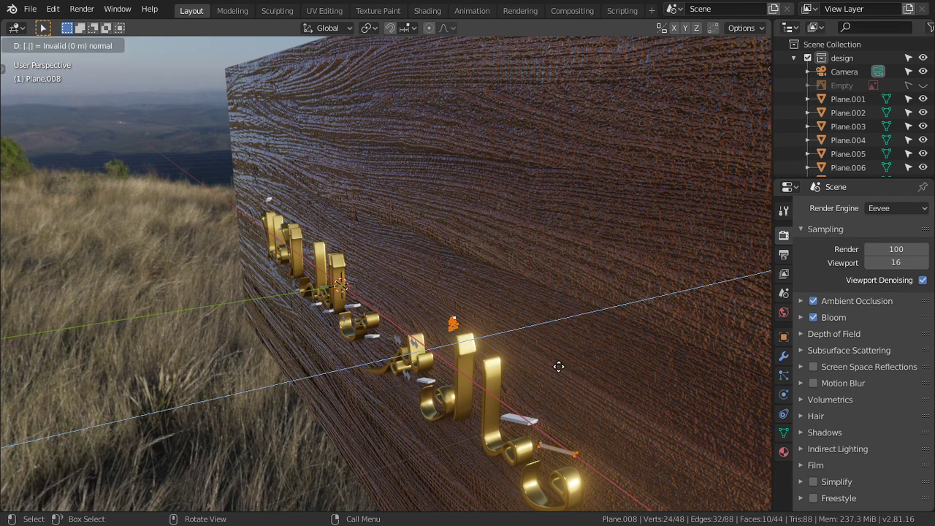
text(0.01)
key(Return)
key(Tab)
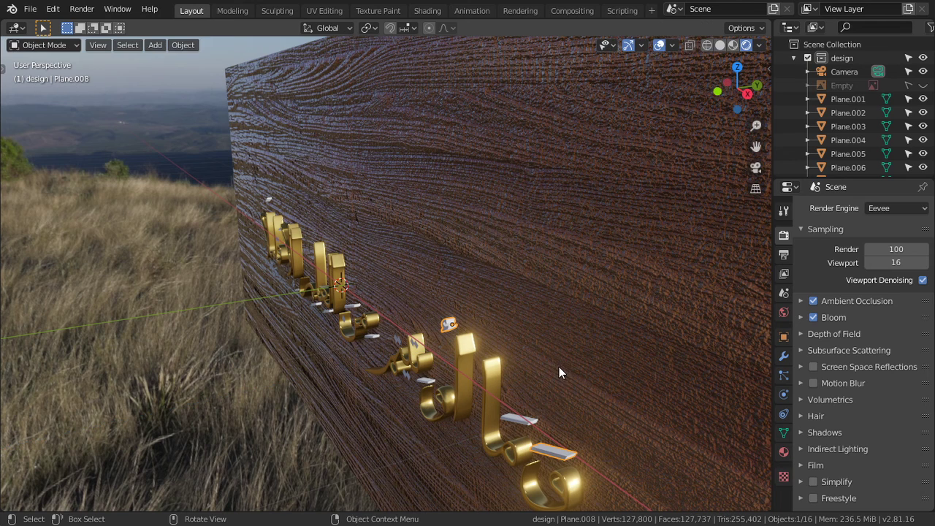
Select the three diamond dots and join them into one object
click(517, 418)
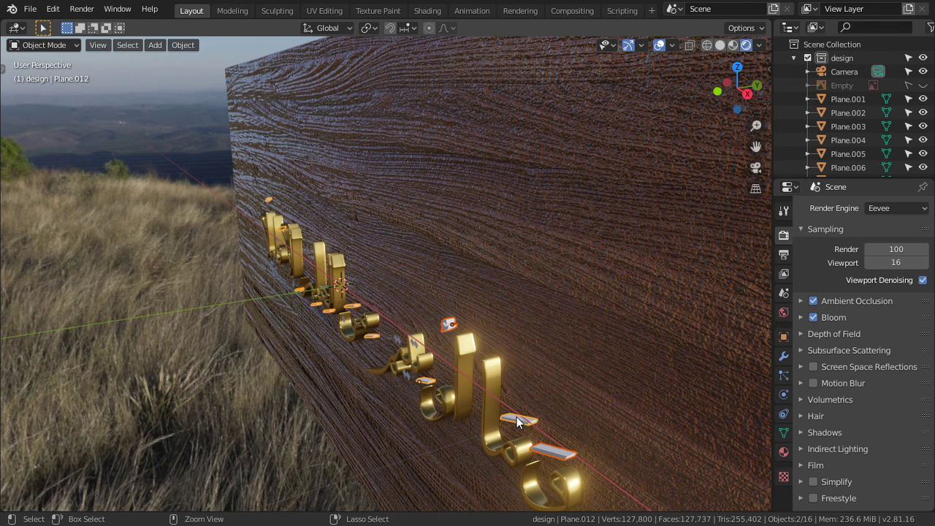
mouse_move(499, 423)
middle_down()
mouse_move(430, 353)
mouse_move(426, 363)
mouse_move(430, 328)
middle_up()
click(442, 333)
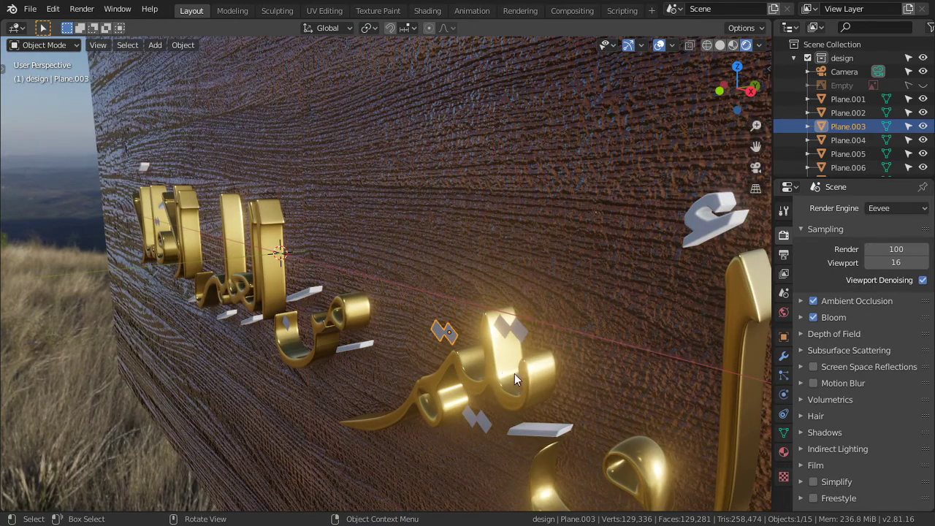
shift+click(516, 328)
shift+click(488, 424)
key(Tab)
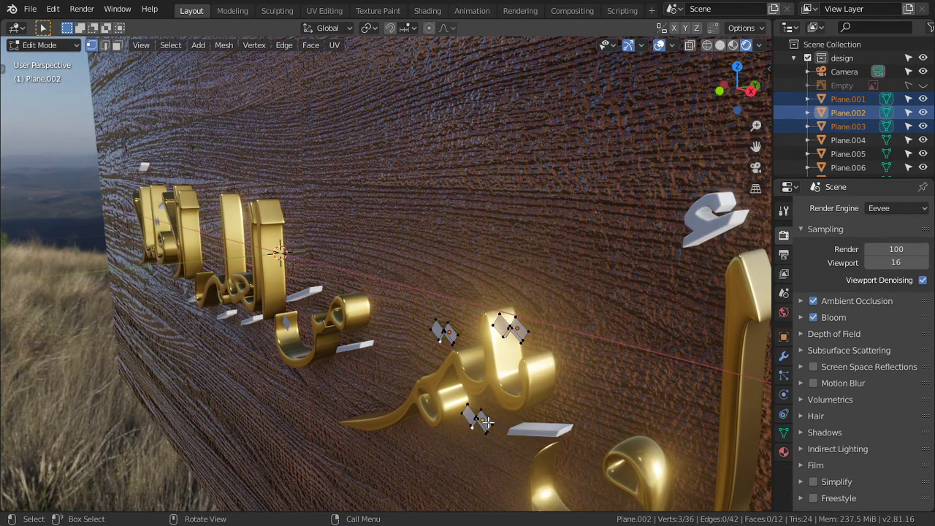
key(Tab)
key(ctrl+j)
Extrude all of the joined diamond dots into solid blocks
key(Tab)
key(a)
key(e)
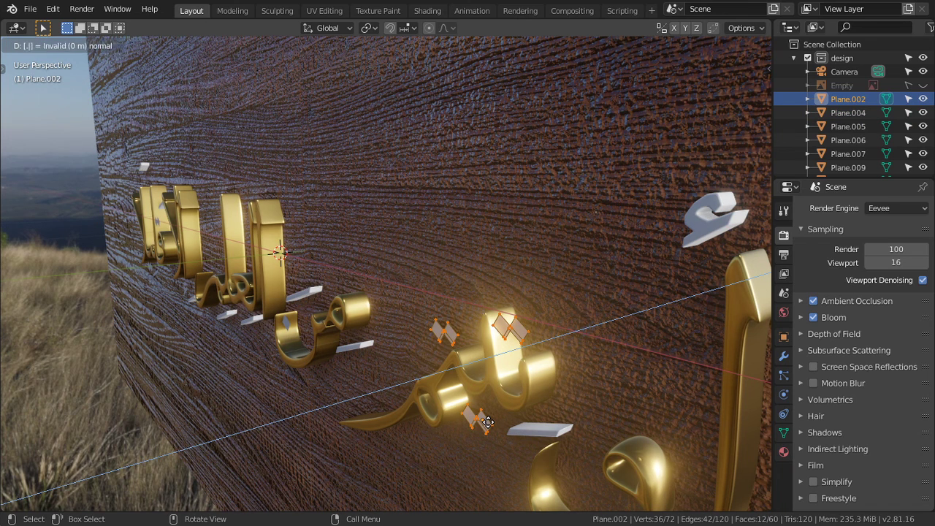
click(488, 422)
key(Tab)
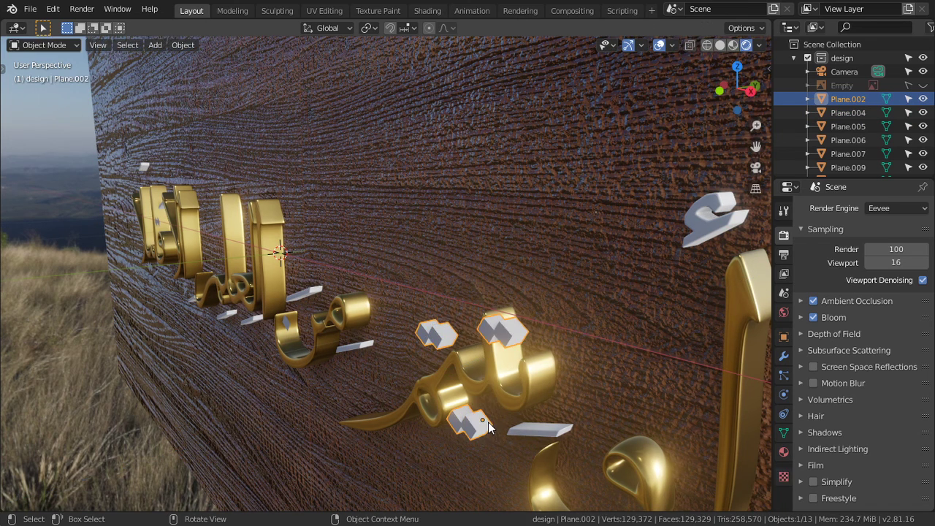
middle_drag(488, 421, 468, 440)
key(KP_7)
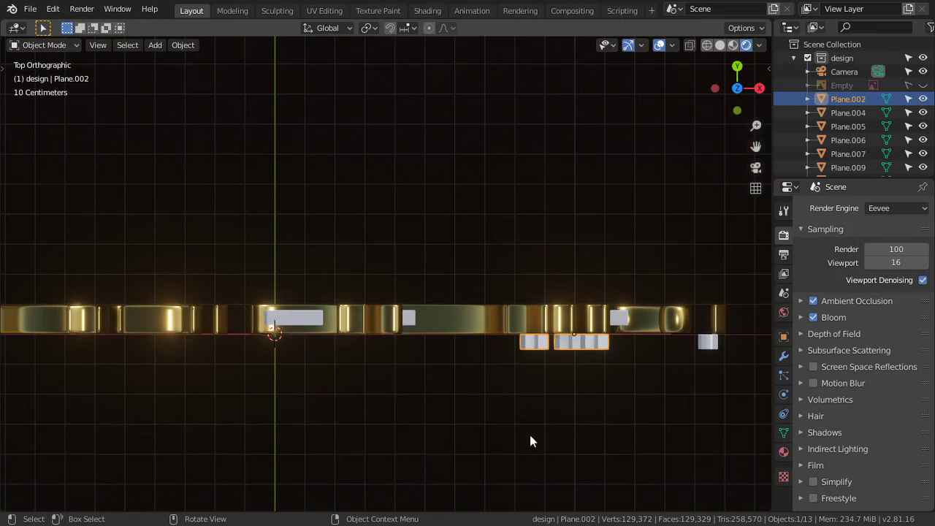
Move the selected diacritic marks 0.075 along Y into the text row
shift+middle_drag(531, 441, 499, 417)
key(g)
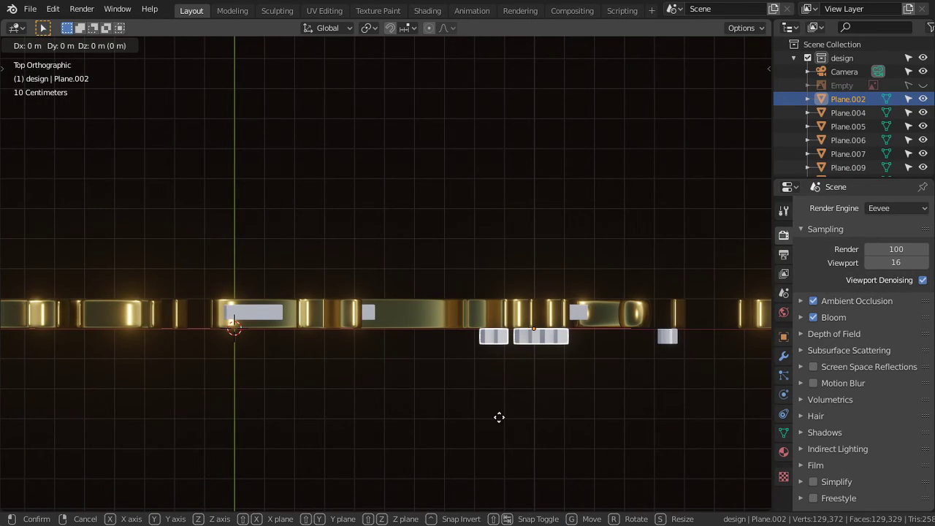
text(.075)
key(Escape)
text(gy)
text(.0)
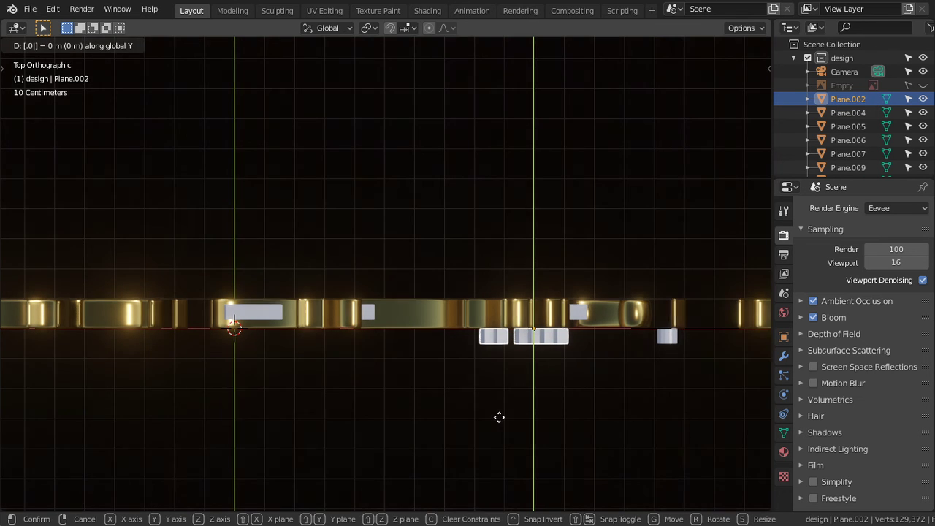
text(75)
key(Return)
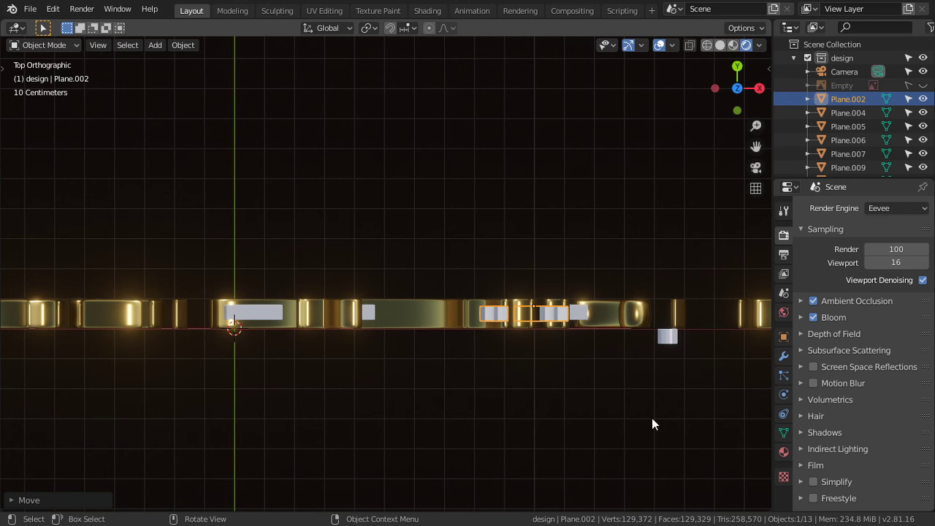
Try a duplicate of the marks shifted 0.075 along Y, then undo the copies
key(shift+d)
key(y)
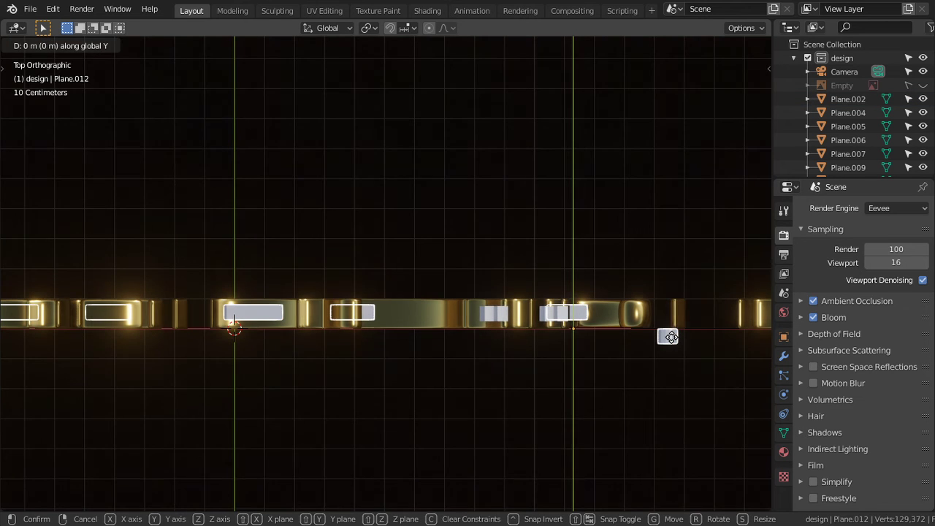
key(Escape)
text(gy.0)
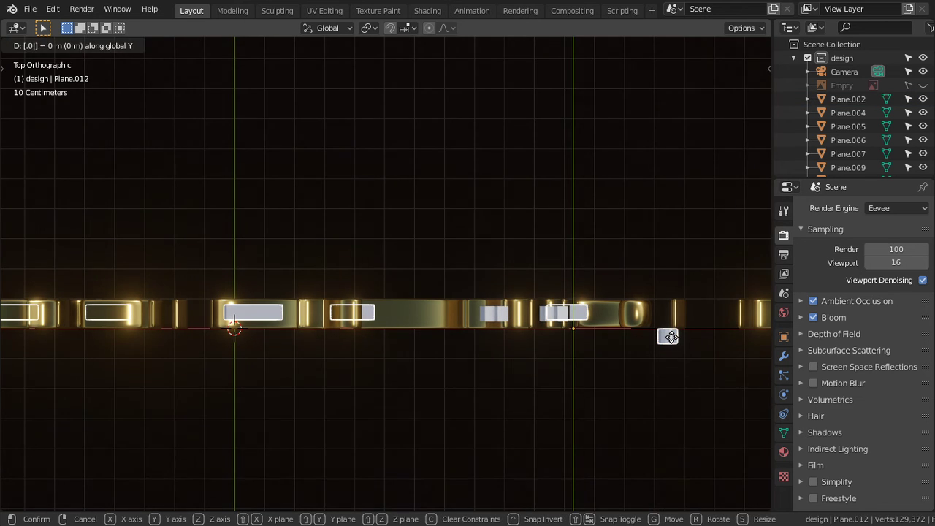
text(75)
key(Return)
key(ctrl+z)
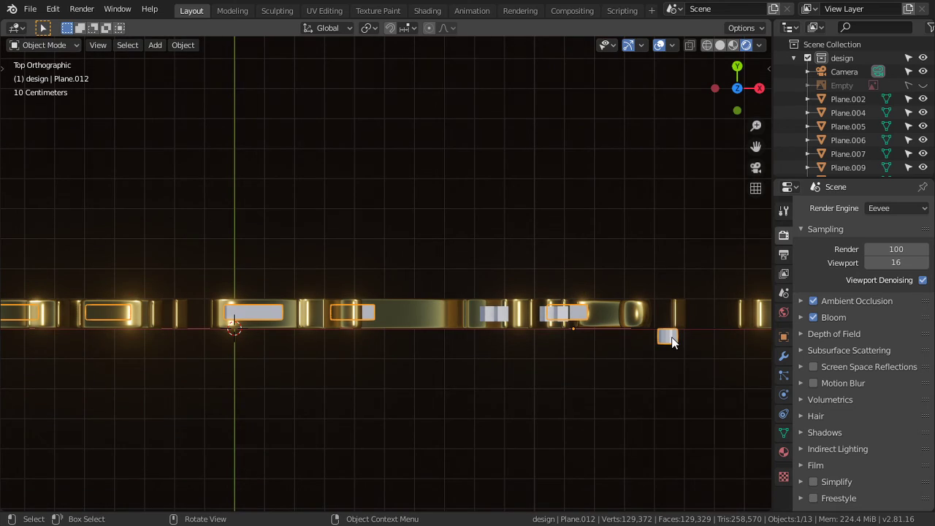
In Edit Mode, select the small mark by the tall letter and move it 1 unit along Y
key(Tab)
mouse_move(676, 344)
middle_down()
mouse_move(618, 355)
mouse_move(589, 330)
mouse_move(589, 398)
mouse_move(568, 367)
middle_up()
key(alt+a)
key(a)
key(z)
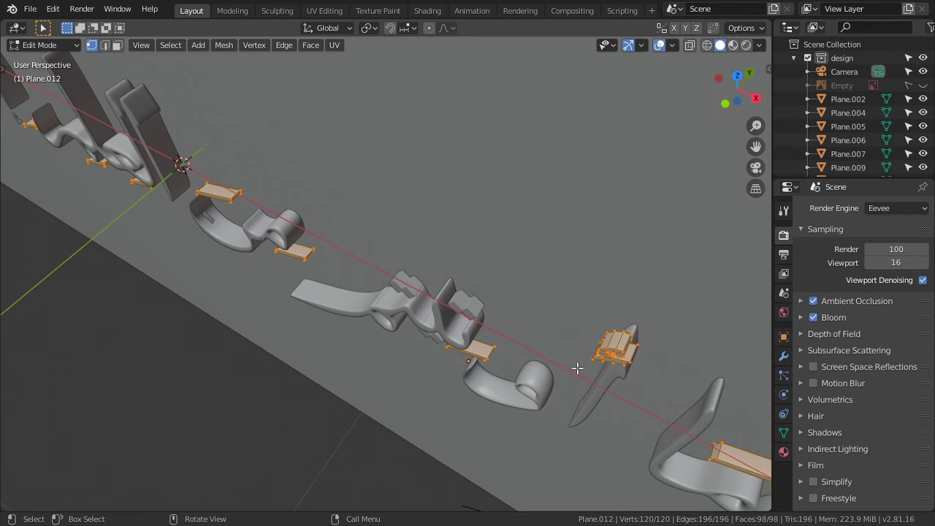
key(alt+a)
drag(639, 307, 589, 384)
key(z)
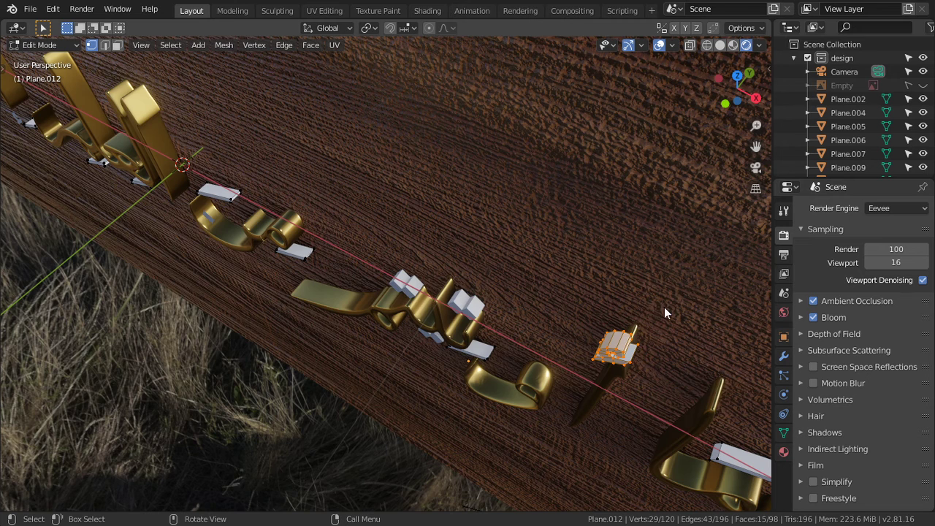
key(z)
drag(666, 303, 563, 399)
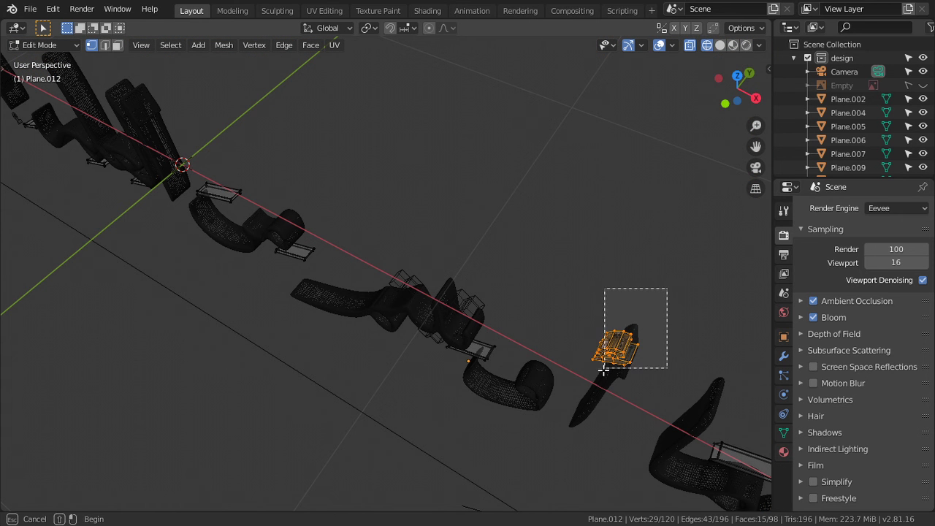
text(gy)
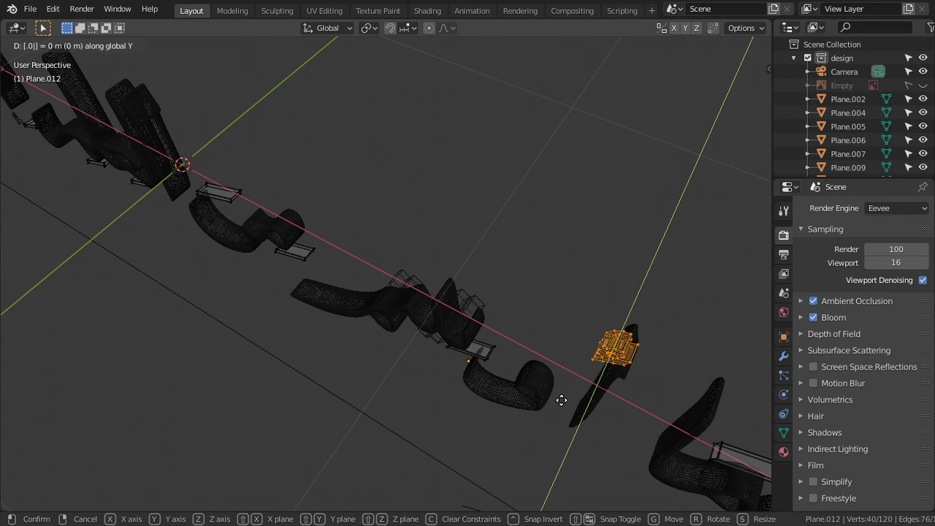
text(1)
key(Return)
Join the Plane.002 diamond marks into Plane.012 and view the scene through the camera in wireframe
key(z)
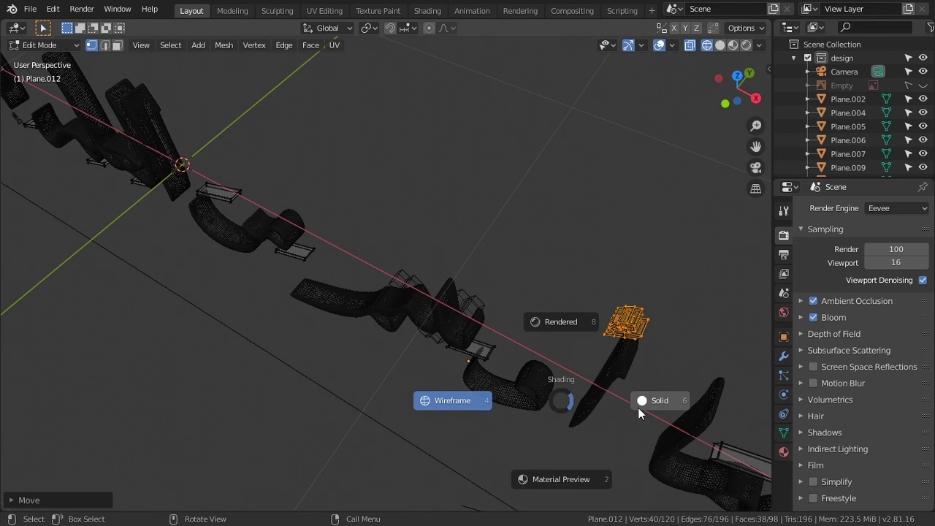
click(638, 405)
key(Tab)
middle_drag(631, 391, 608, 339)
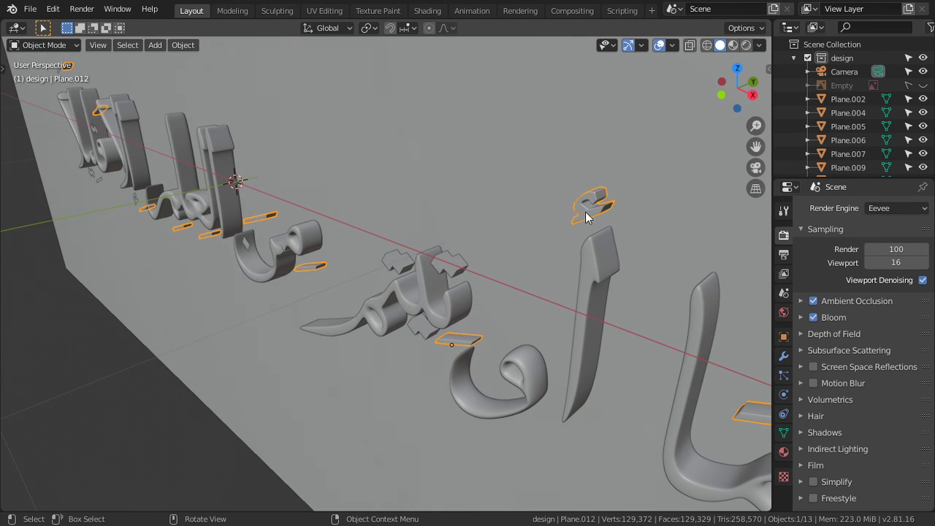
click(461, 267)
key(ctrl+j)
key(KP_0)
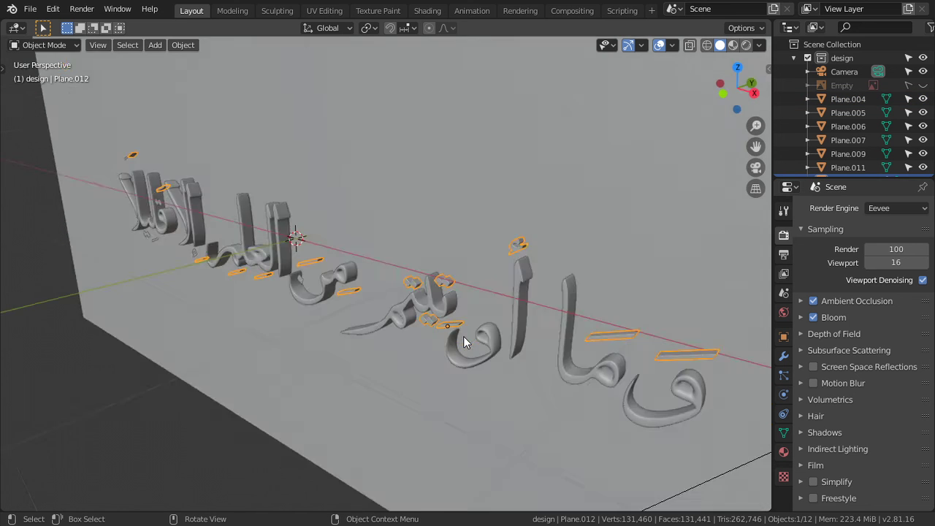
key(shift+z)
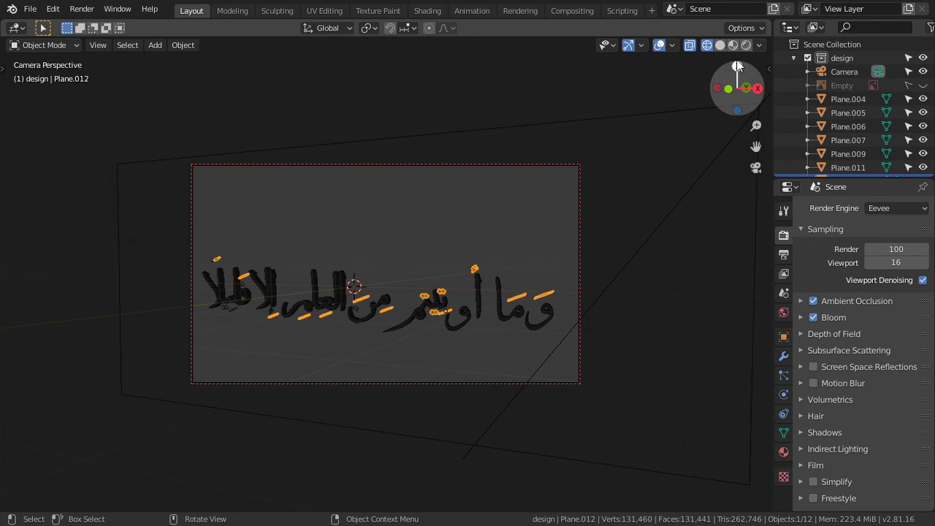
Give the diacritic marks' WORDS material a deep blue base colour, checked in rendered shading
click(745, 46)
key(alt+a)
click(546, 302)
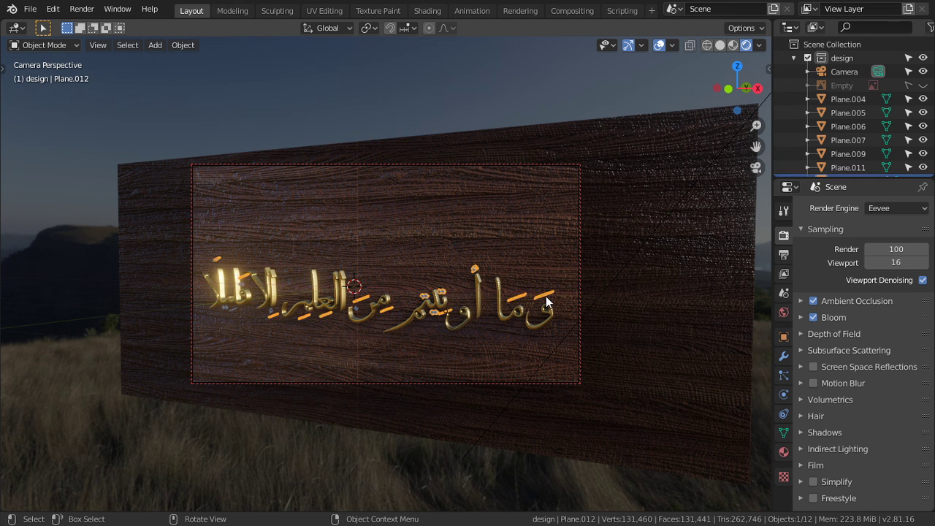
click(784, 432)
click(784, 451)
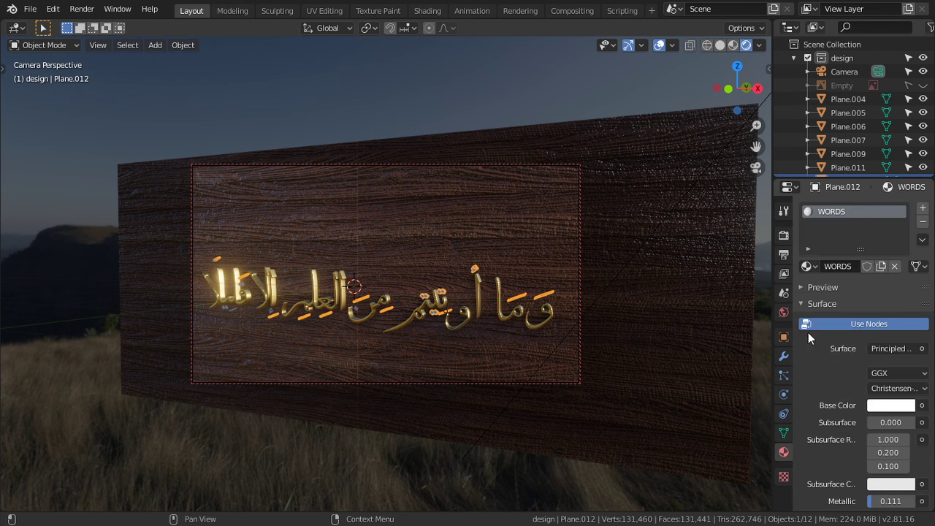
click(890, 399)
drag(858, 252, 870, 241)
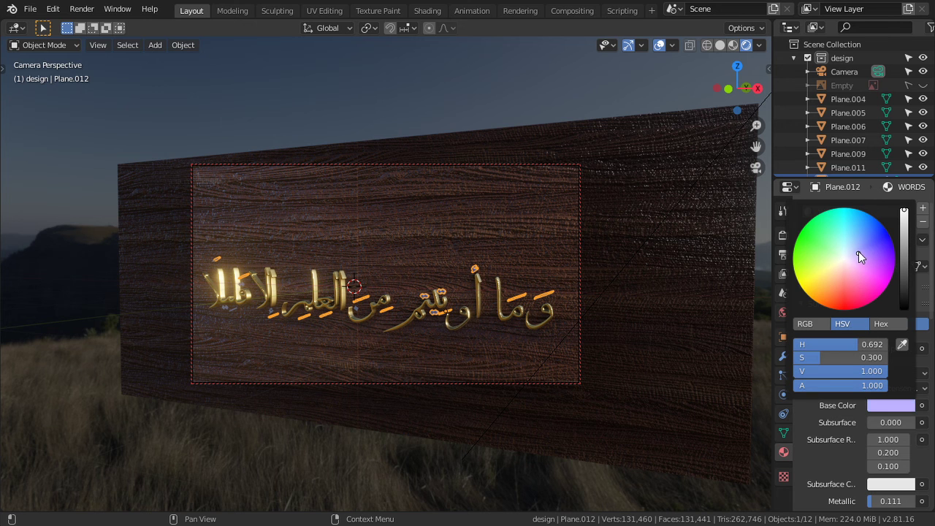
drag(851, 357, 866, 349)
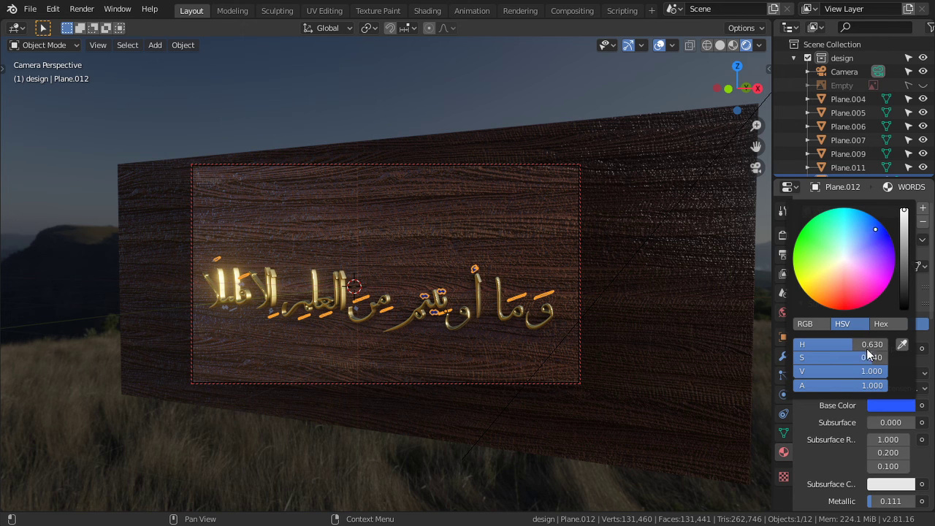
key(alt+a)
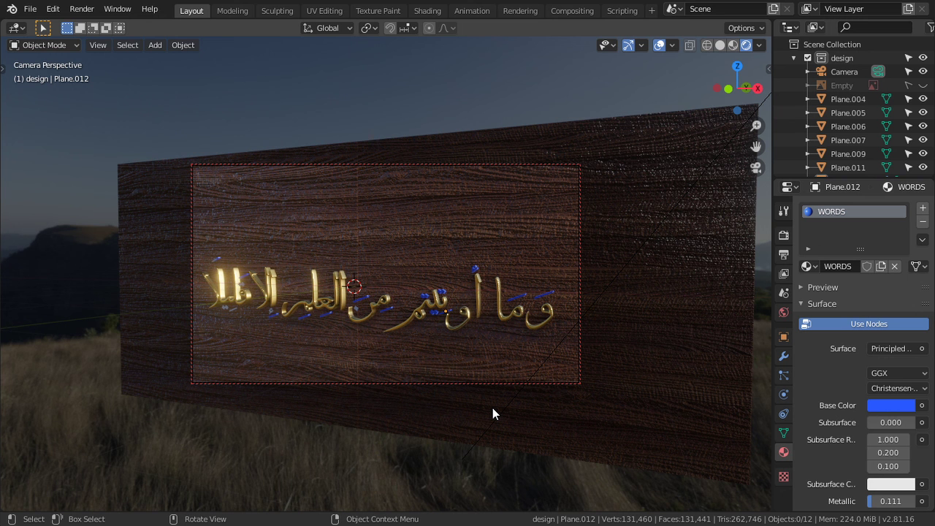
click(783, 210)
Save writing02.blend, render a still image, and enlarge and zoom the render window to view it
key(ctrl+s)
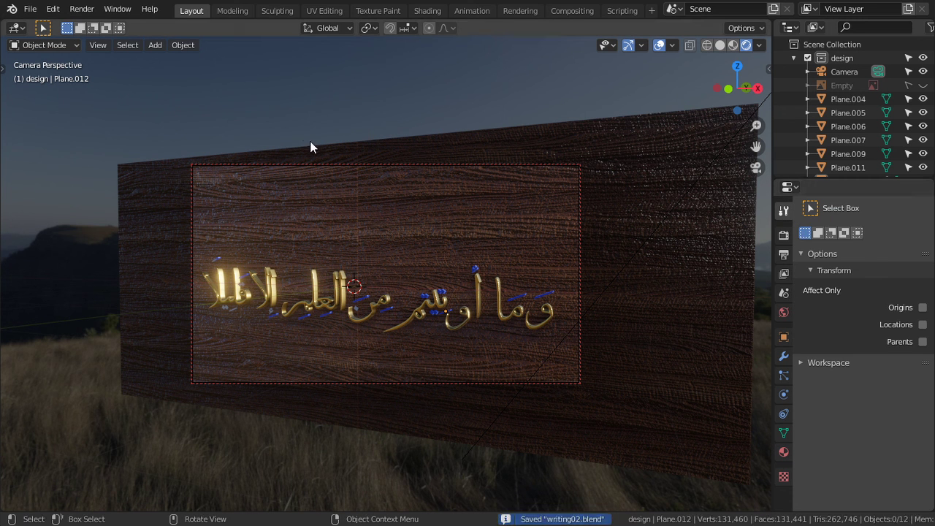
click(97, 9)
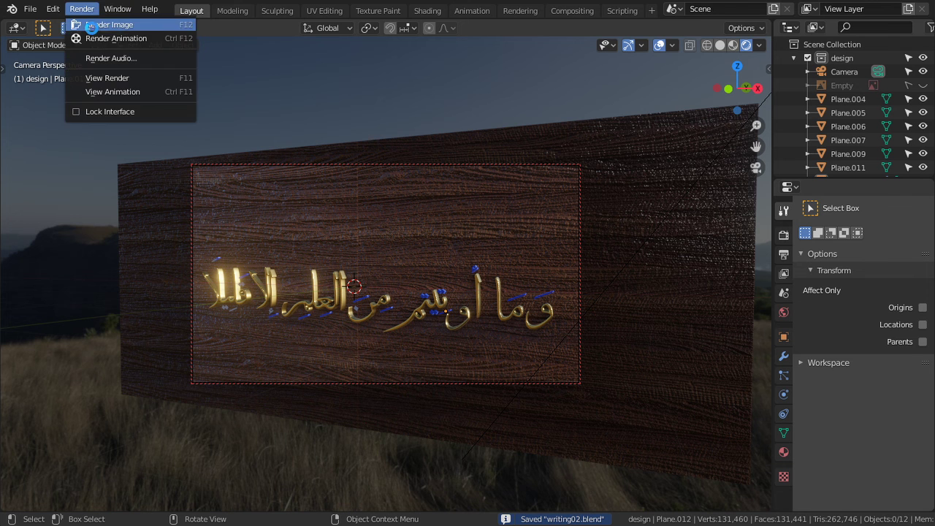
click(94, 22)
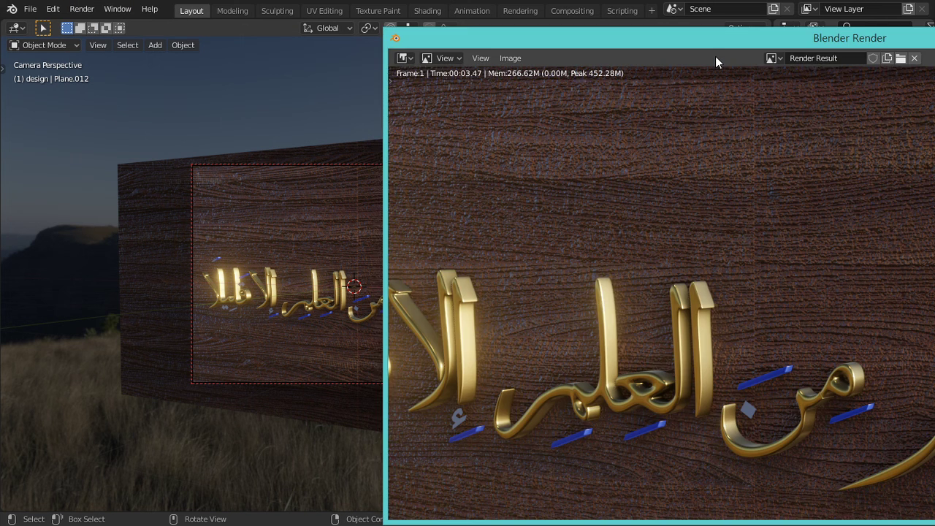
drag(610, 39, 361, 22)
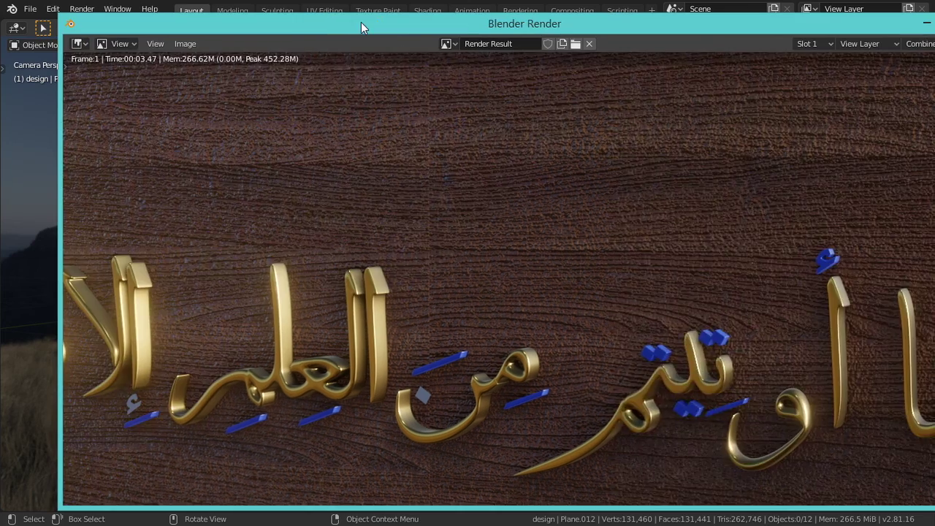
scroll(372, 200, down, 2)
scroll(373, 199, down, 2)
scroll(373, 200, up, 1)
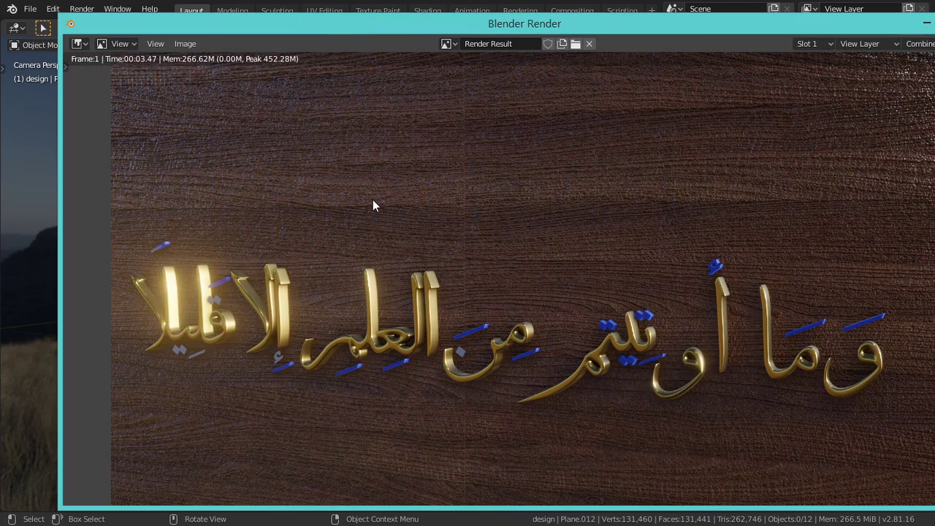